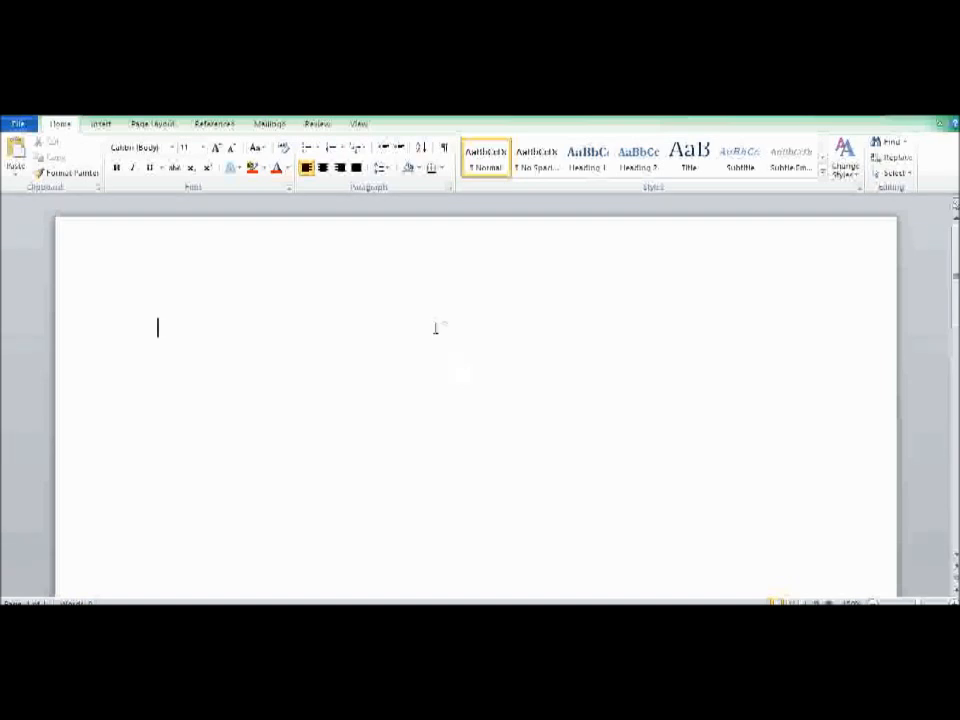
Set the document's paper size to Legal
{"action": "left_click", "coordinate": [155, 126]}
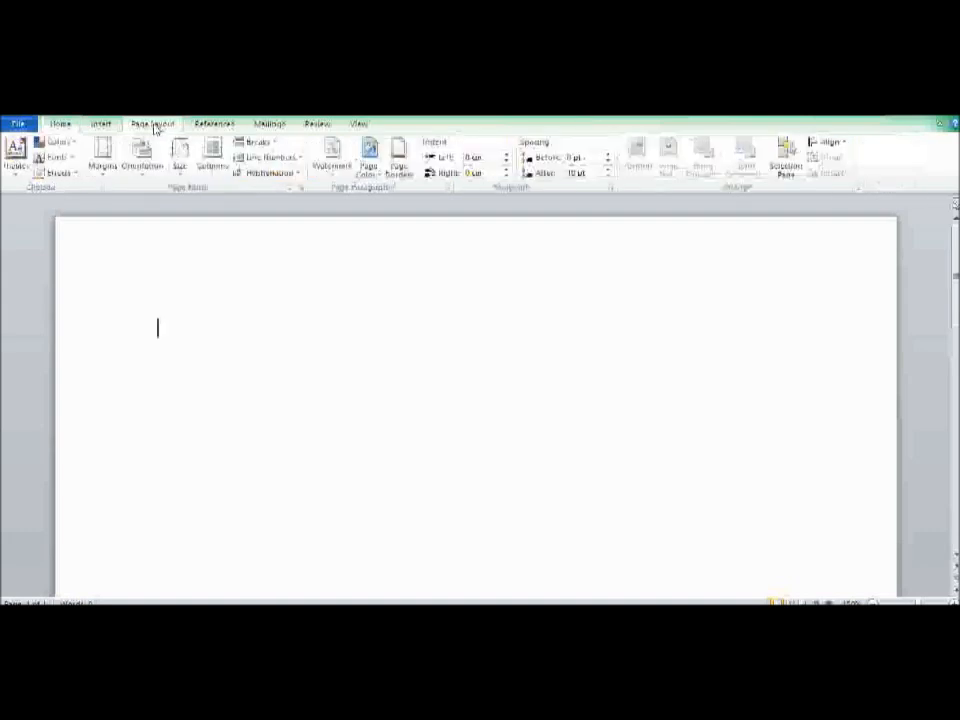
{"action": "left_click", "coordinate": [177, 150]}
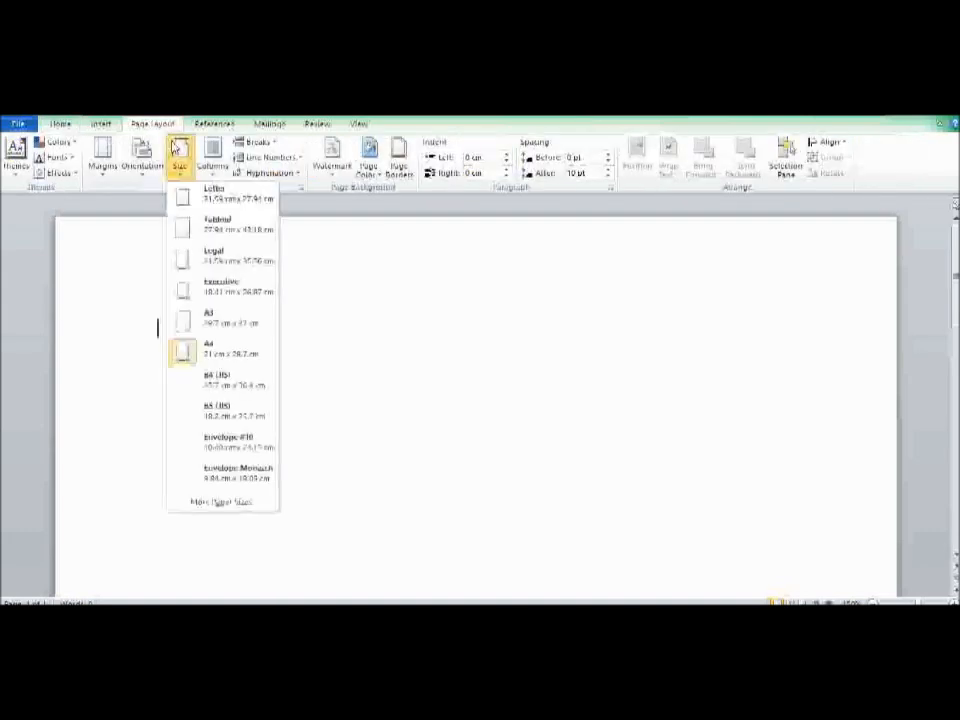
{"action": "left_click", "coordinate": [248, 261]}
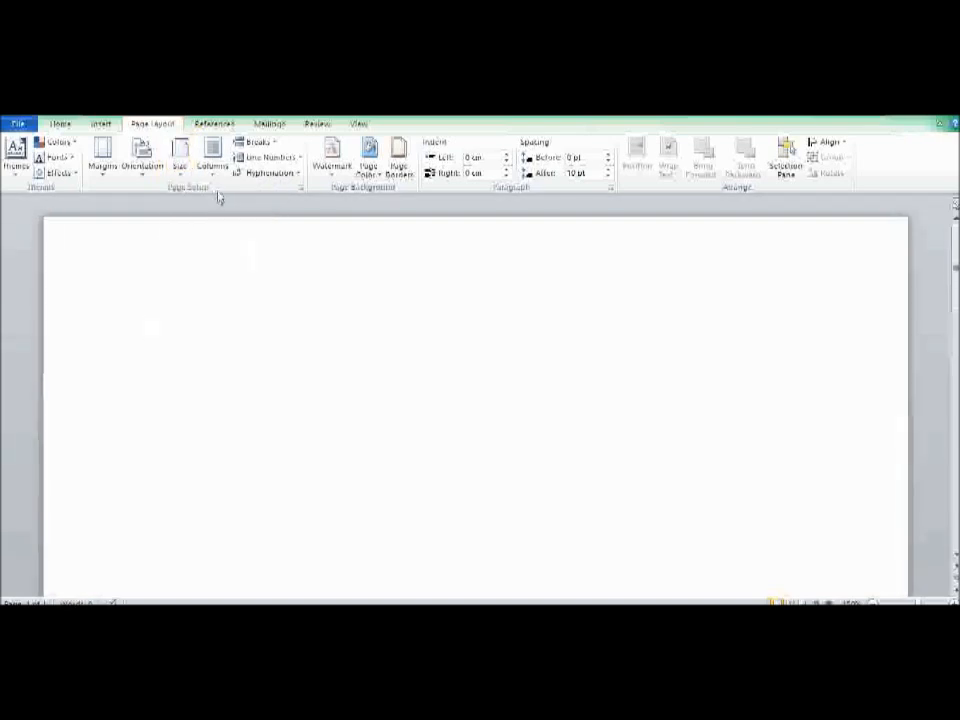
Set custom page margins of 5.08 cm at the top and 4.32 cm on the left for the whole document
{"action": "left_click", "coordinate": [103, 155]}
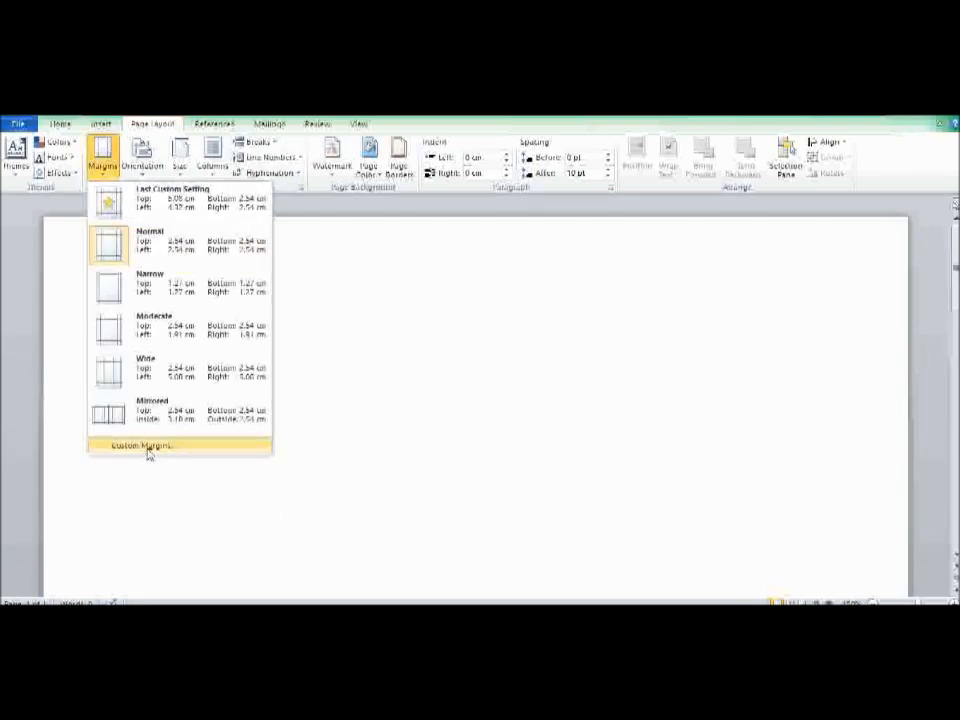
{"action": "left_click", "coordinate": [148, 446]}
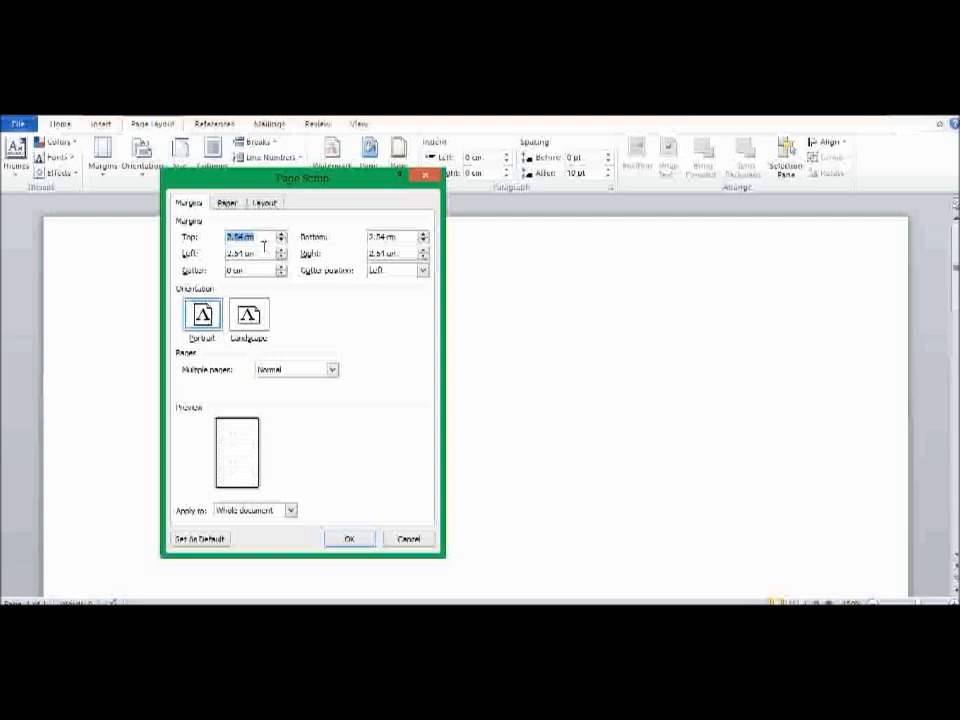
{"action": "type", "text": "5.00"}
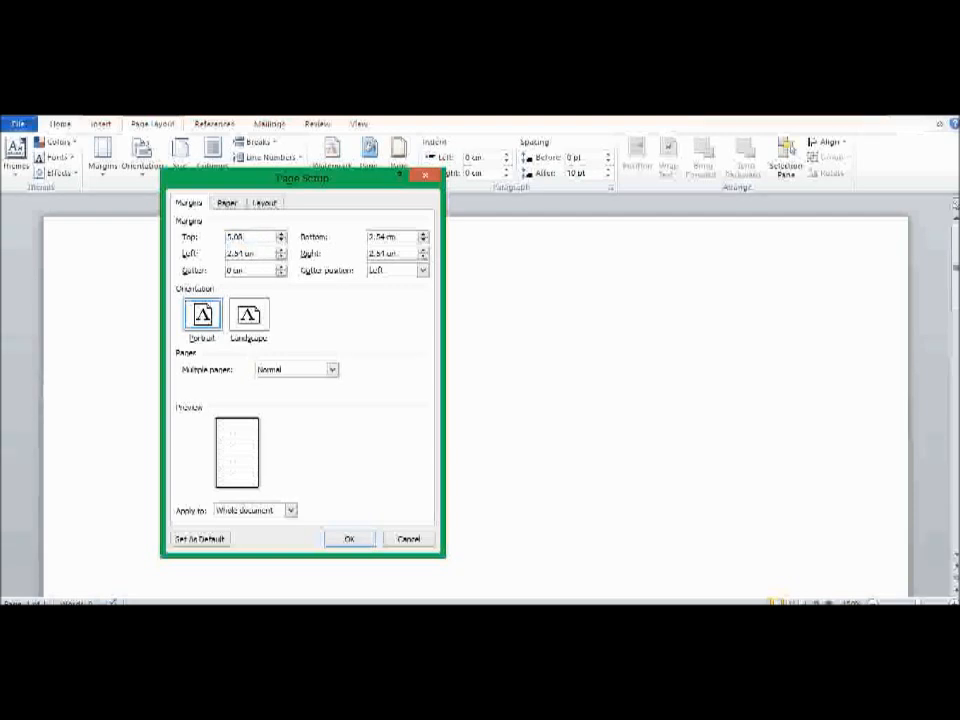
{"action": "left_click", "coordinate": [262, 256]}
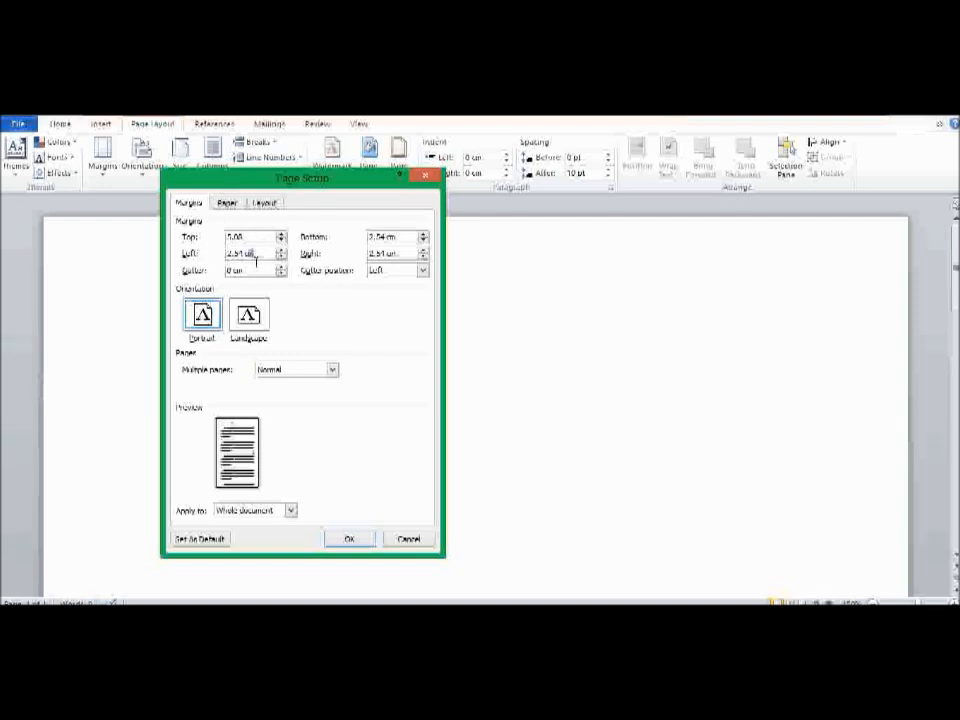
{"action": "left_click_drag", "start_coordinate": [257, 256], "coordinate": [212, 259]}
{"action": "type", "text": "3.32"}
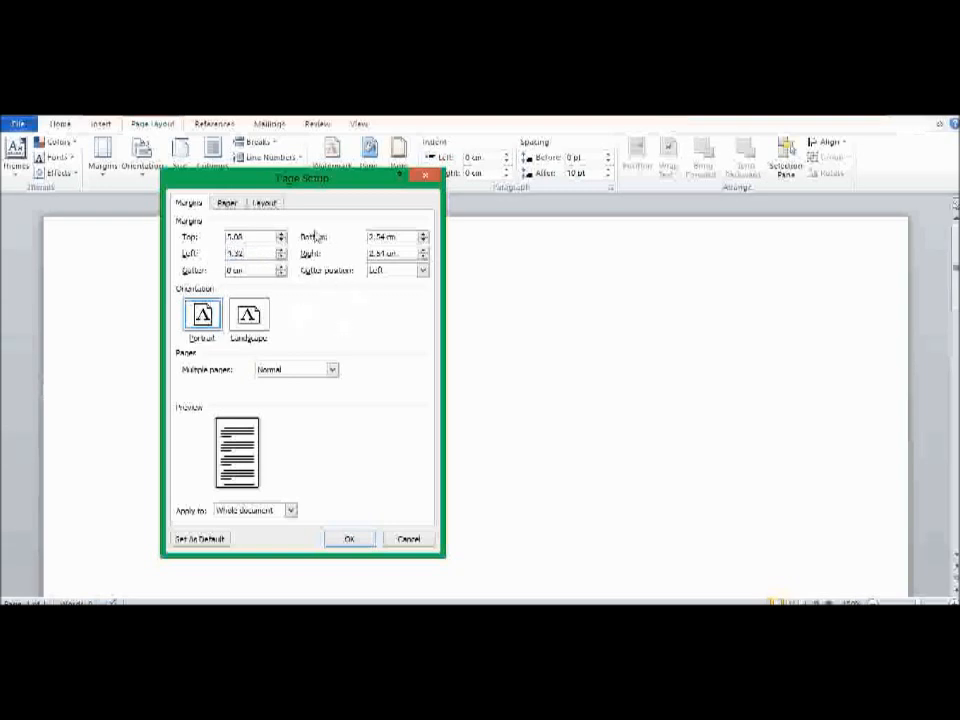
{"action": "left_click", "coordinate": [349, 540]}
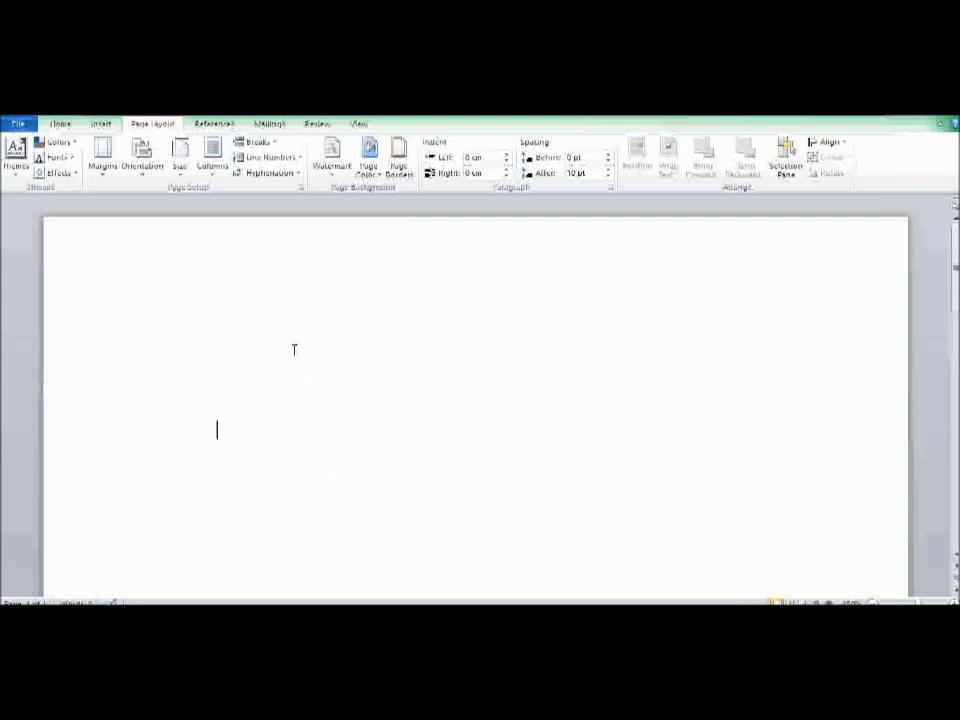
Set the text font to Arial at size 13
{"action": "left_click", "coordinate": [62, 124]}
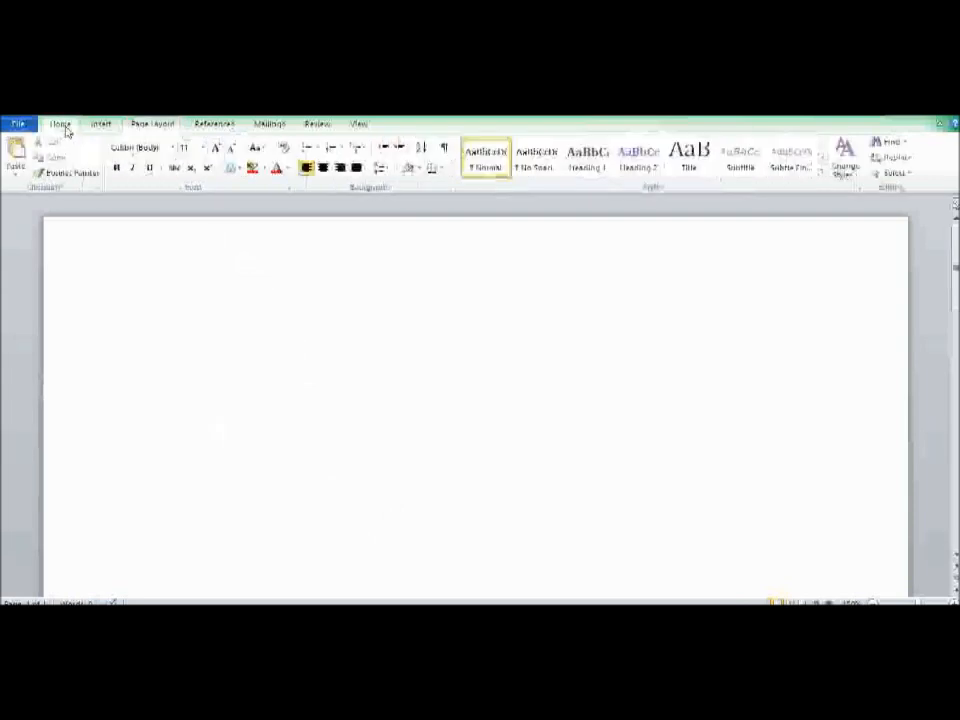
{"action": "left_click", "coordinate": [172, 148]}
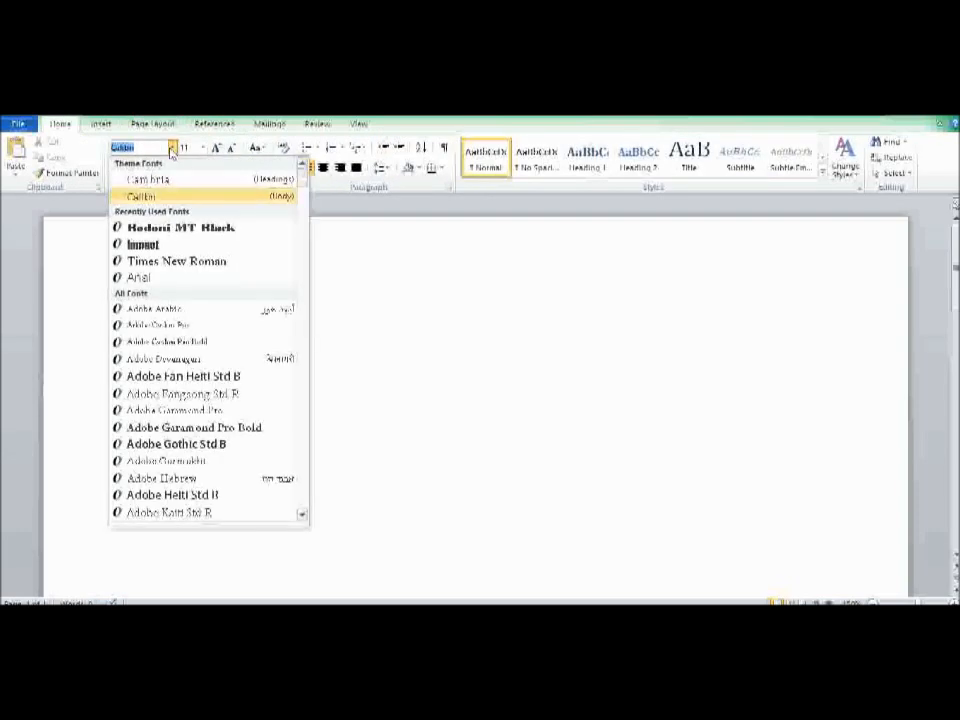
{"action": "left_click", "coordinate": [192, 279]}
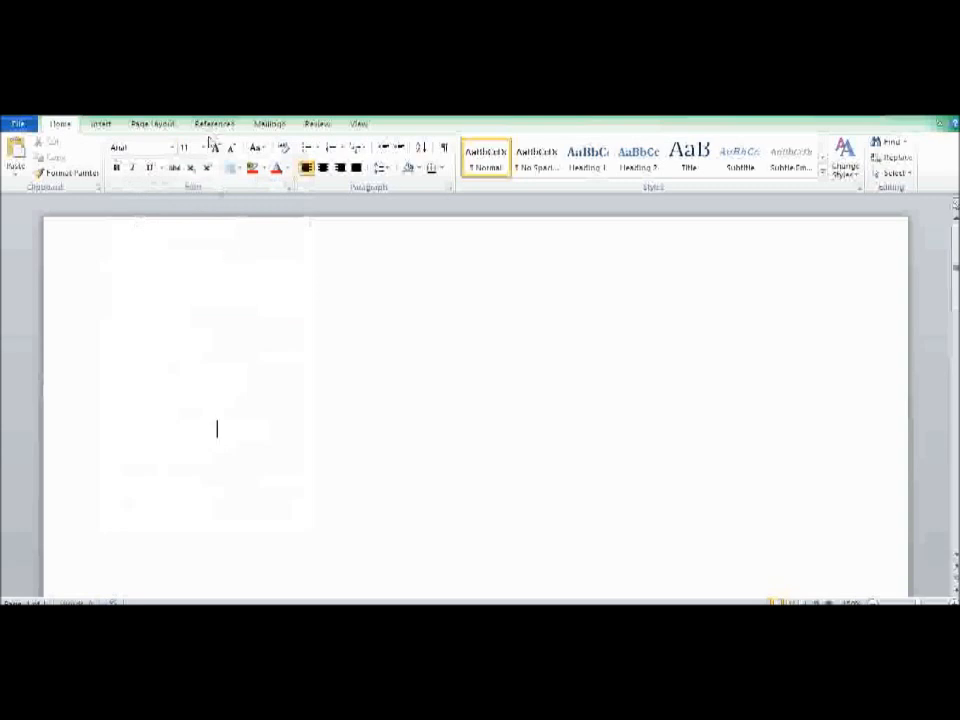
{"action": "left_click", "coordinate": [203, 148]}
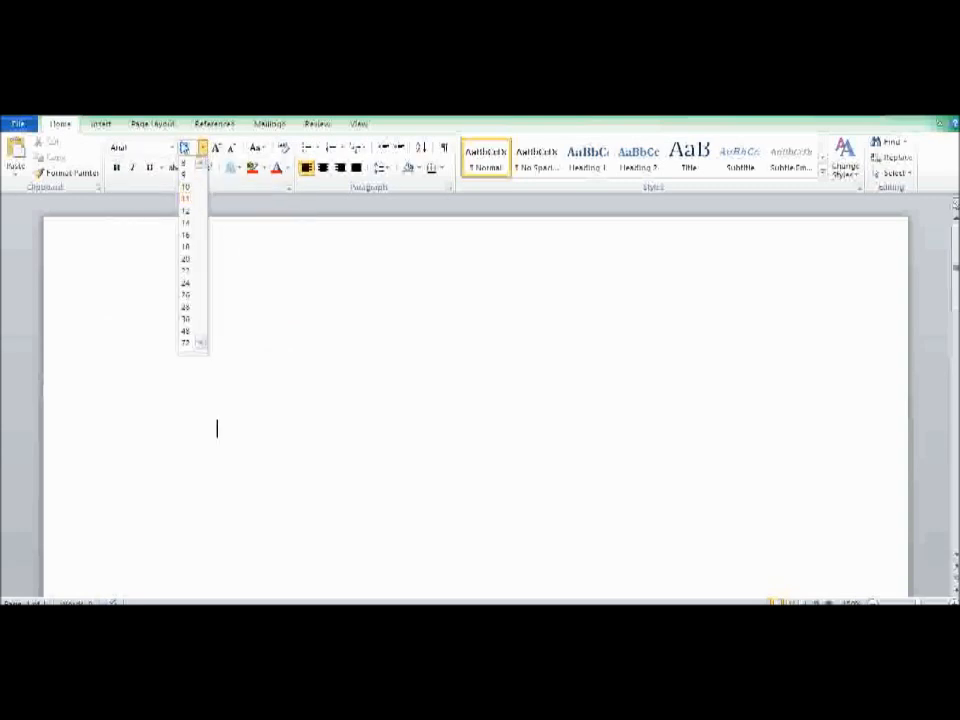
{"action": "type", "text": "13"}
{"action": "key", "text": "Return"}
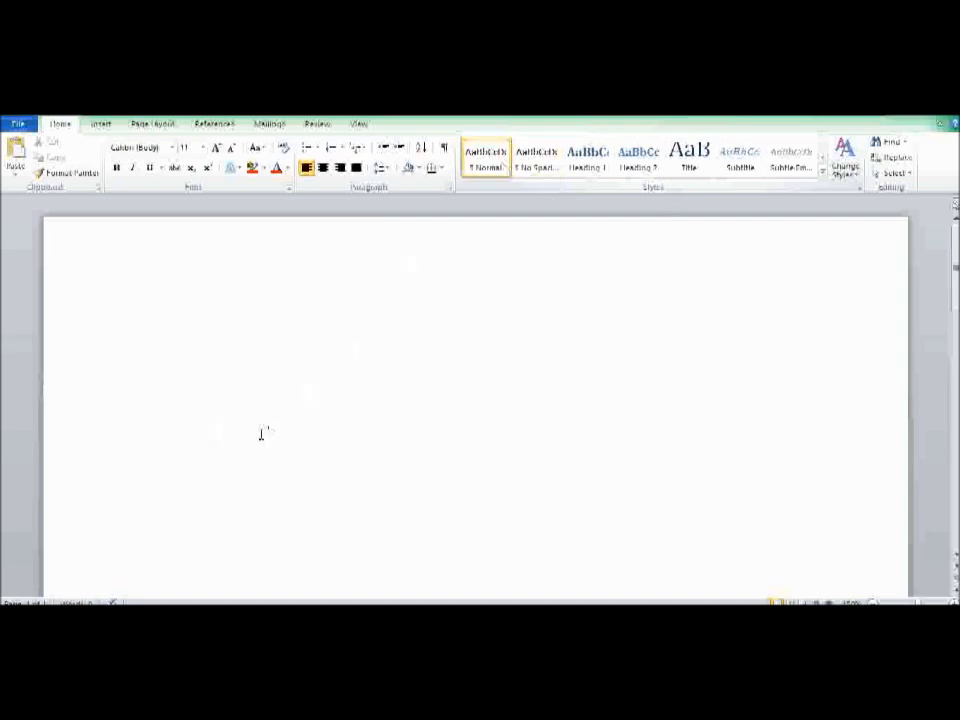
Insert the Q1 question about drafting a plaint for compensation for A against B, and start new paragraphs below it
{"action": "type", "text": "Q1- A is the registered partnership firm and B is the seller of water manufacturing machinery. Both party contracted, by B to sale water manufacturing machine to A, which B violated and causes damages to A. write a plaint for compensation for A."}
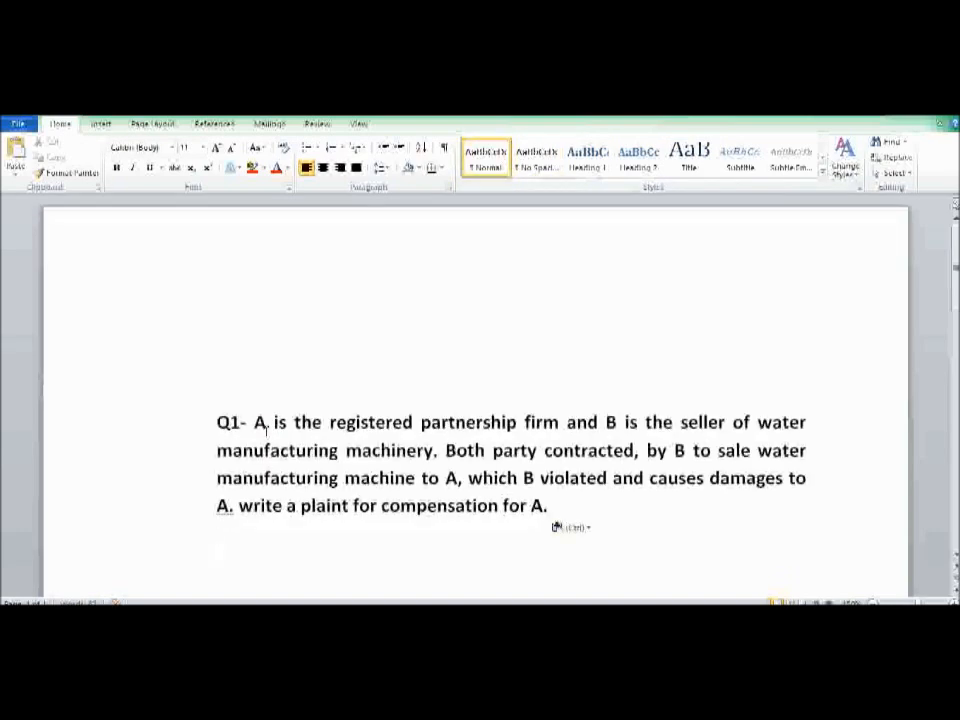
{"action": "scroll", "coordinate": [263, 428], "scroll_direction": "down", "scroll_amount": 2}
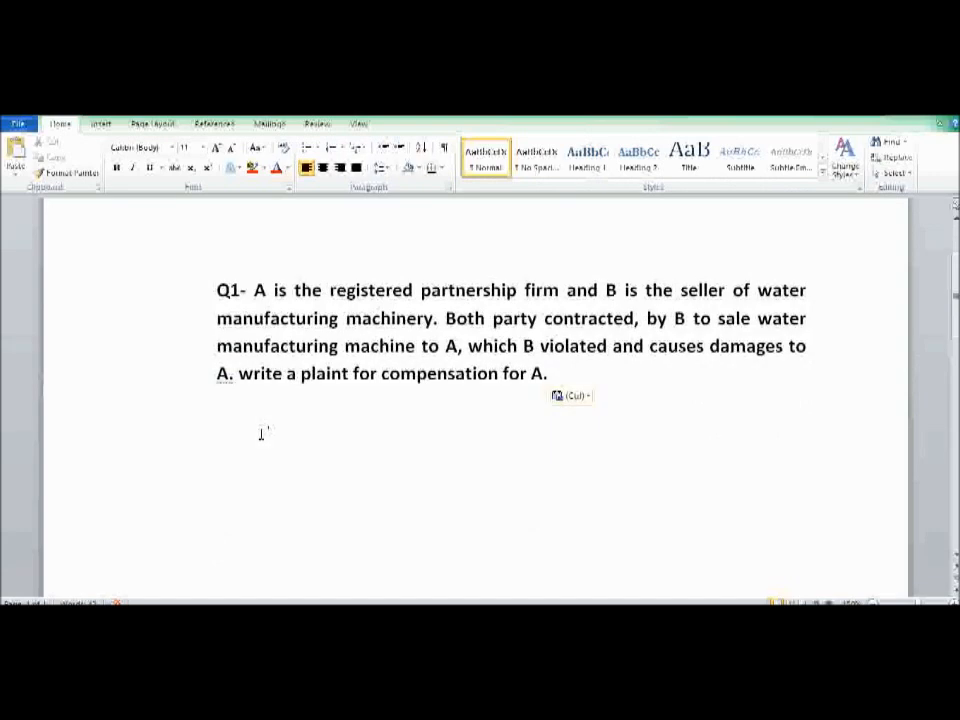
{"action": "left_click", "coordinate": [268, 291]}
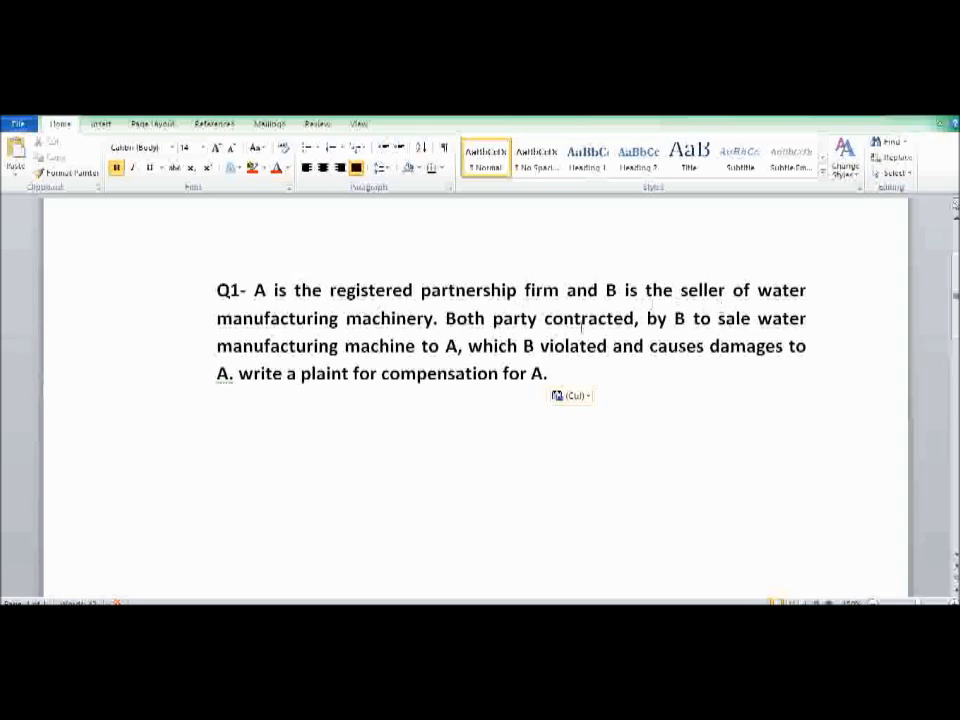
{"action": "key", "text": "Left"}
{"action": "left_click", "coordinate": [493, 403]}
{"action": "left_click", "coordinate": [552, 388]}
{"action": "key", "text": "Return"}
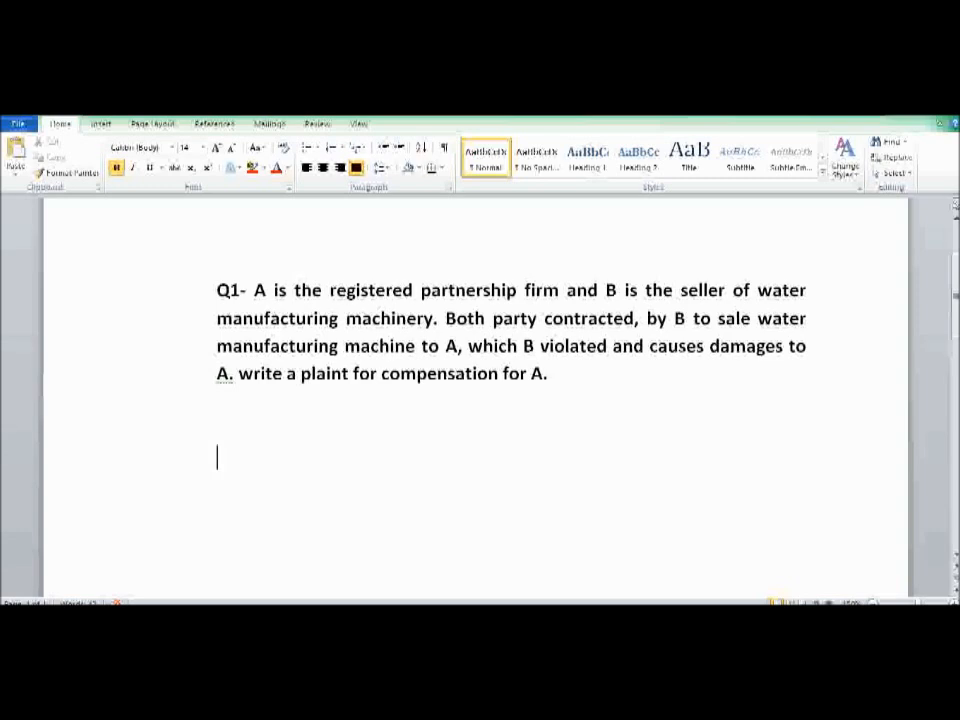
Write the court heading "IN THE COURT OF _________ AT_______" below the question, with blanks for the court and place
{"action": "type", "text": "IN THE COURT"}
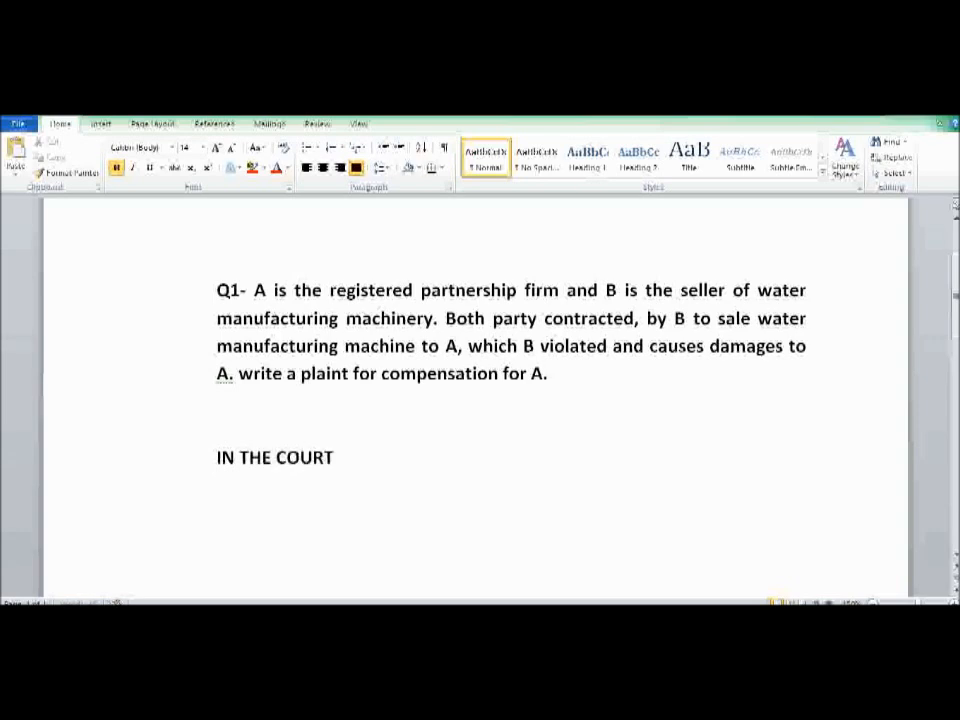
{"action": "type", "text": " OF __________ AT"}
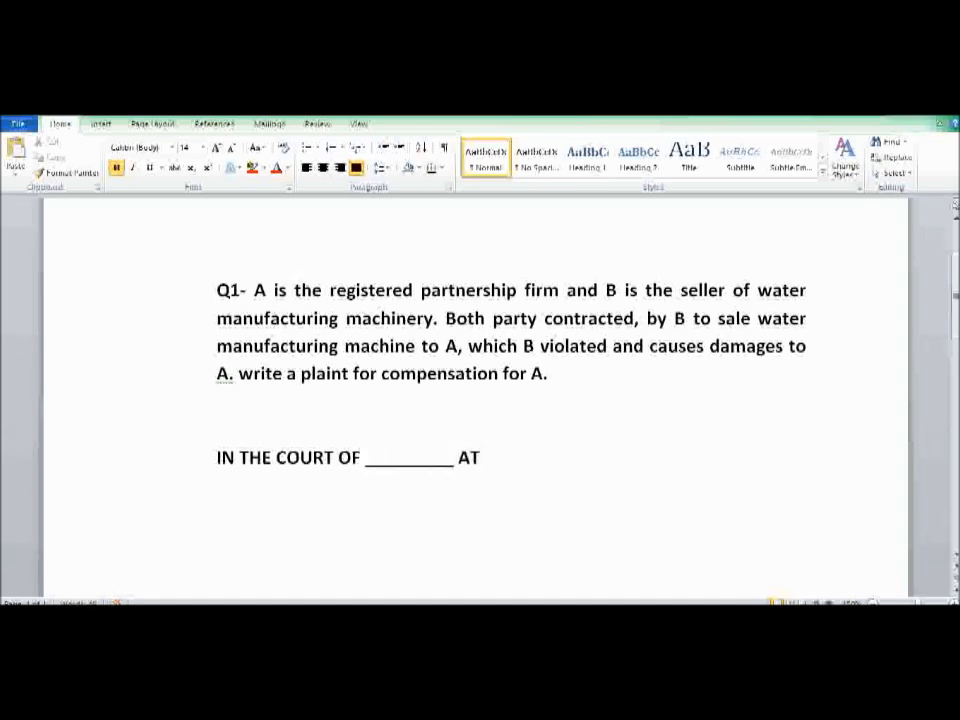
{"action": "type", "text": "________"}
Add the line "Suit No. ____ Of 2017" below the court heading
{"action": "type", "text": "s"}
{"action": "key", "text": "BackSpace"}
{"action": "type", "text": "Suit"}
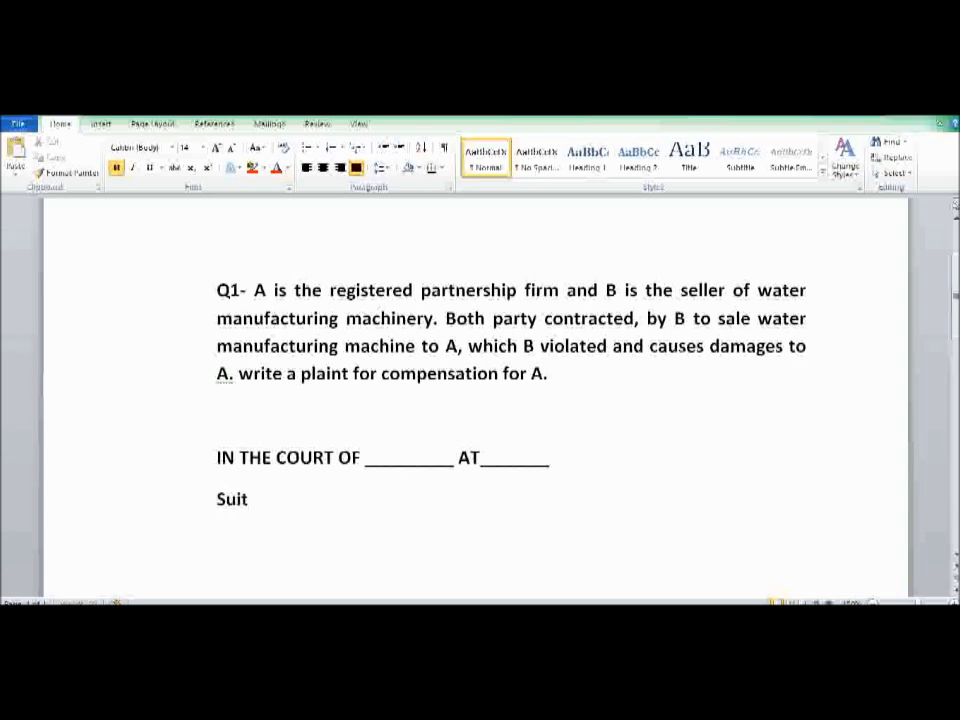
{"action": "type", "text": " No. ____ Of"}
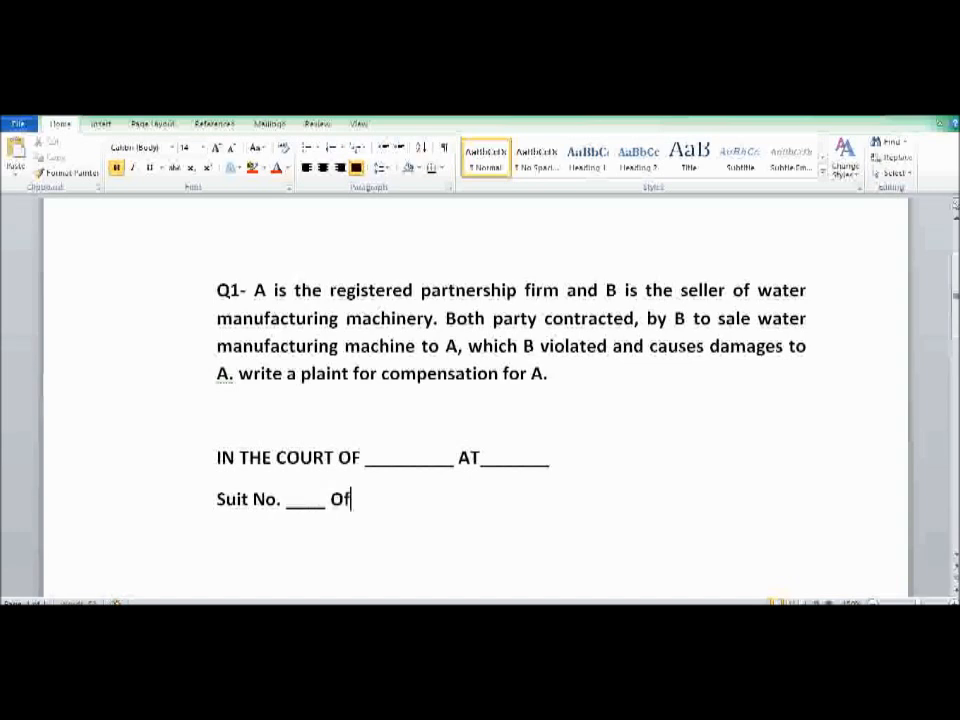
{"action": "type", "text": " 2017"}
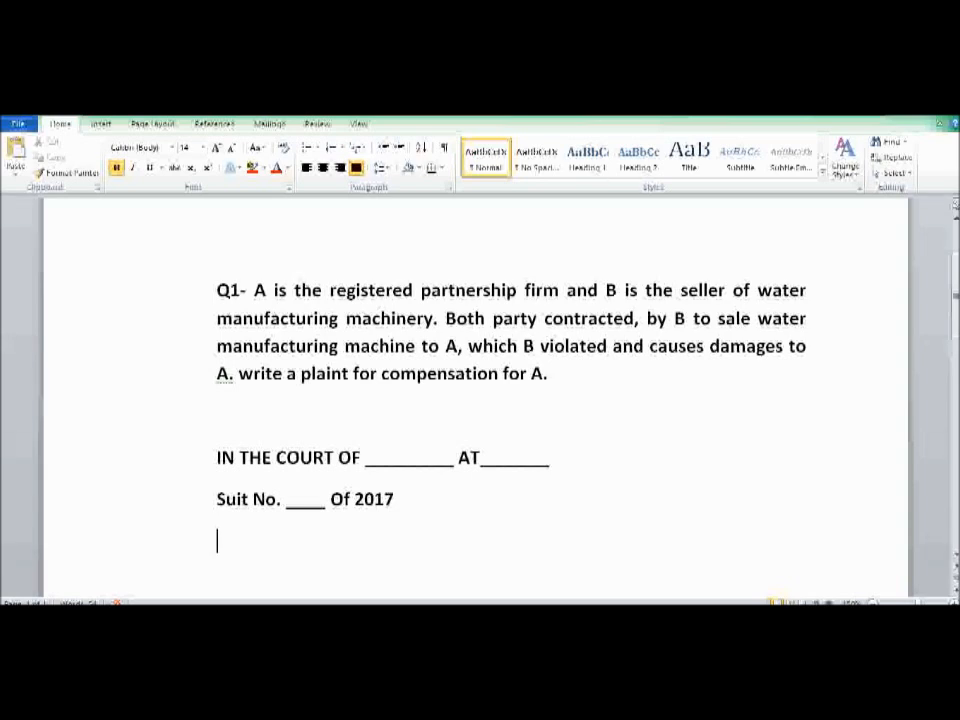
Add the line "A, address of the party" with "Plaintiff" near the right margin of the same line
{"action": "type", "text": "A"}
{"action": "type", "text": ", ad"}
{"action": "type", "text": "r"}
{"action": "type", "text": "re"}
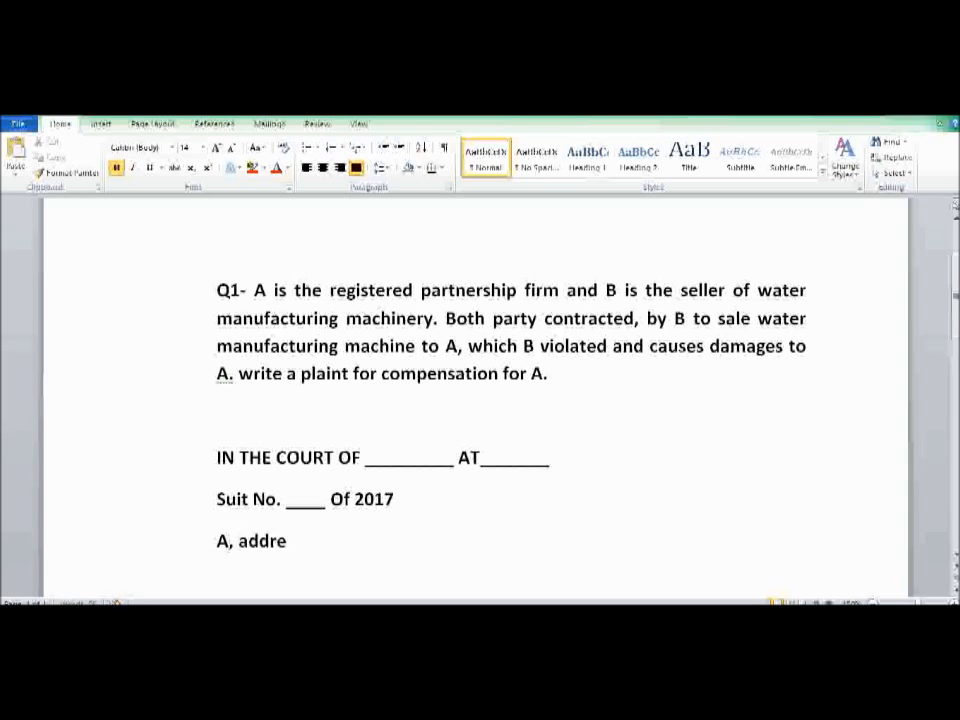
{"action": "type", "text": "ss of the party"}
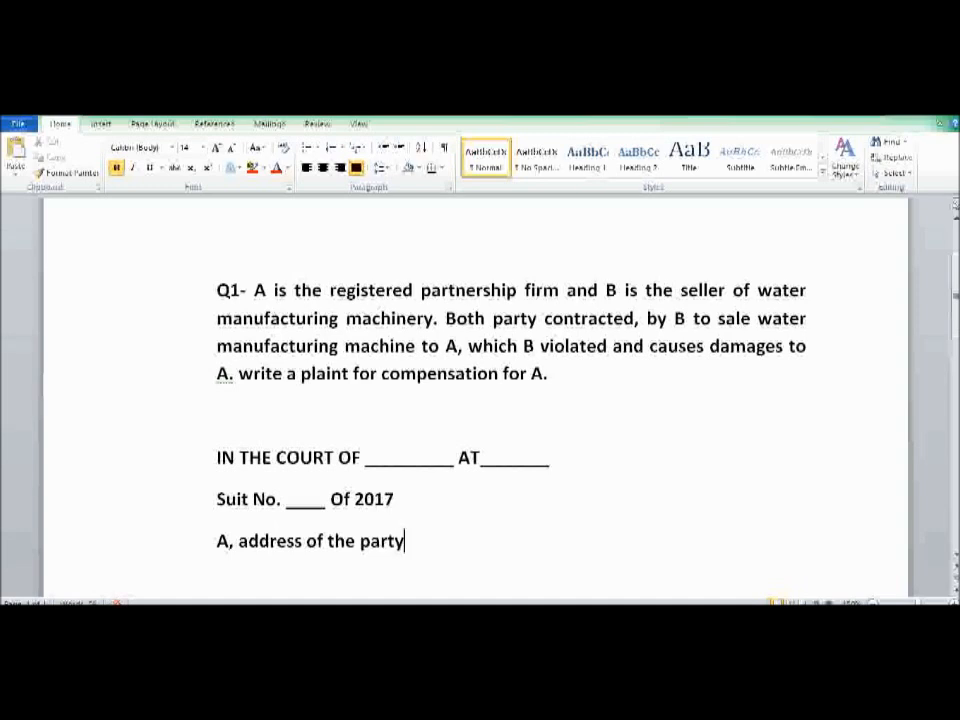
{"action": "key", "text": "Return"}
{"action": "key", "text": "Return"}
{"action": "key", "text": "BackSpace"}
{"action": "key", "text": "BackSpace"}
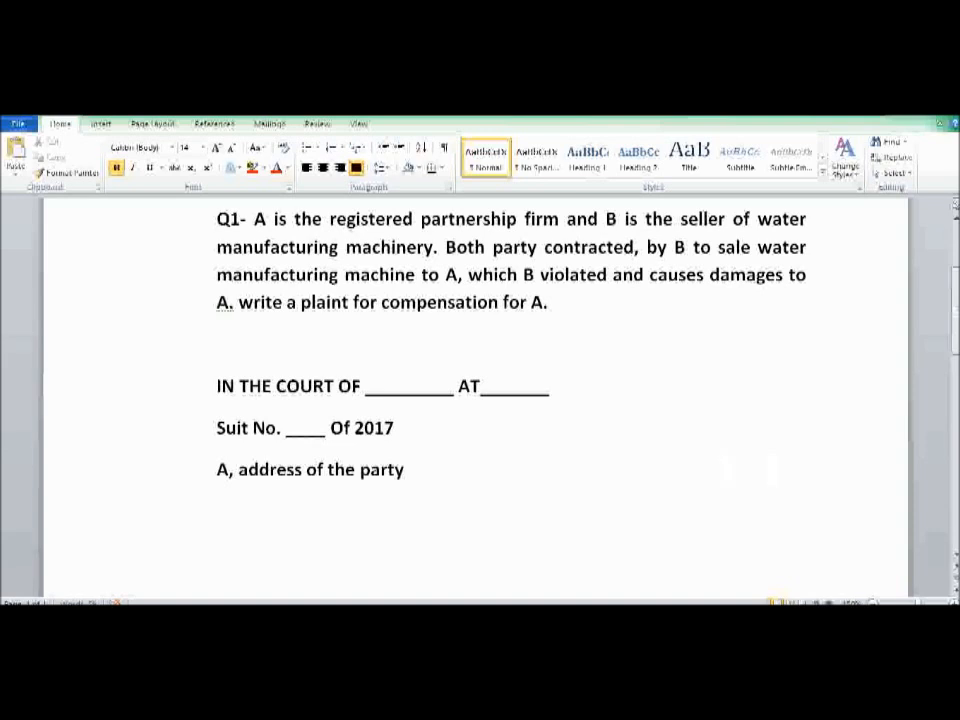
{"action": "type", "text": "Plaintiffs"}
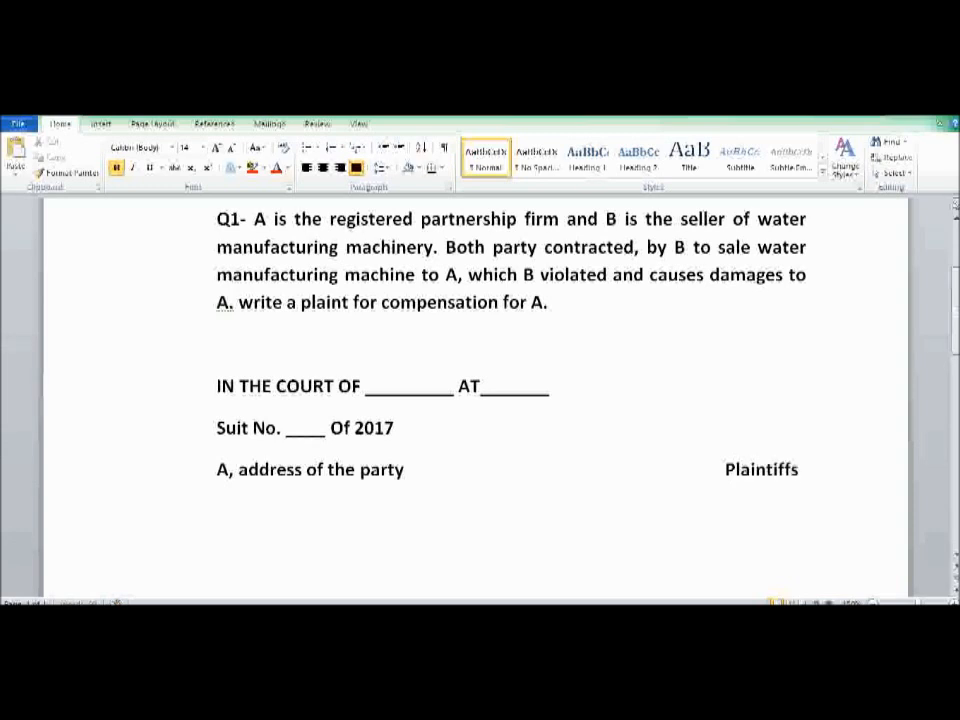
{"action": "key", "text": "BackSpace"}
Add "Versus" in the middle of the next line and "B, Address of the party" at the left margin below it
{"action": "type", "text": "Versus"}
{"action": "key", "text": "Return"}
{"action": "key", "text": "ctrl+l"}
{"action": "type", "text": "B"}
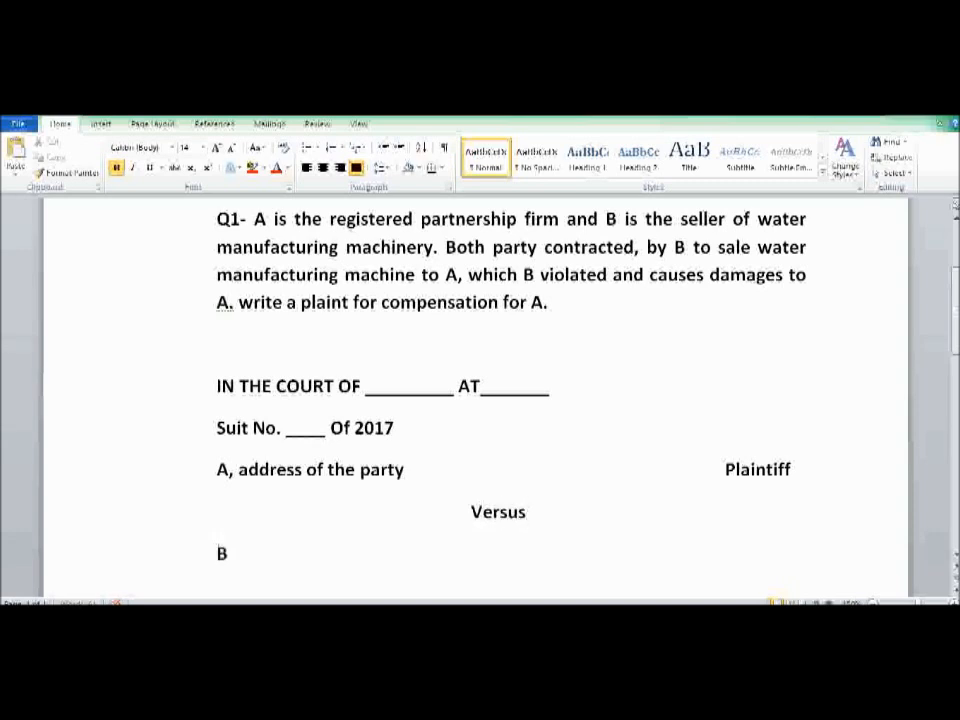
{"action": "type", "text": ", Adre"}
{"action": "key", "text": "BackSpace"}
{"action": "key", "text": "BackSpace"}
{"action": "type", "text": "dress of the "}
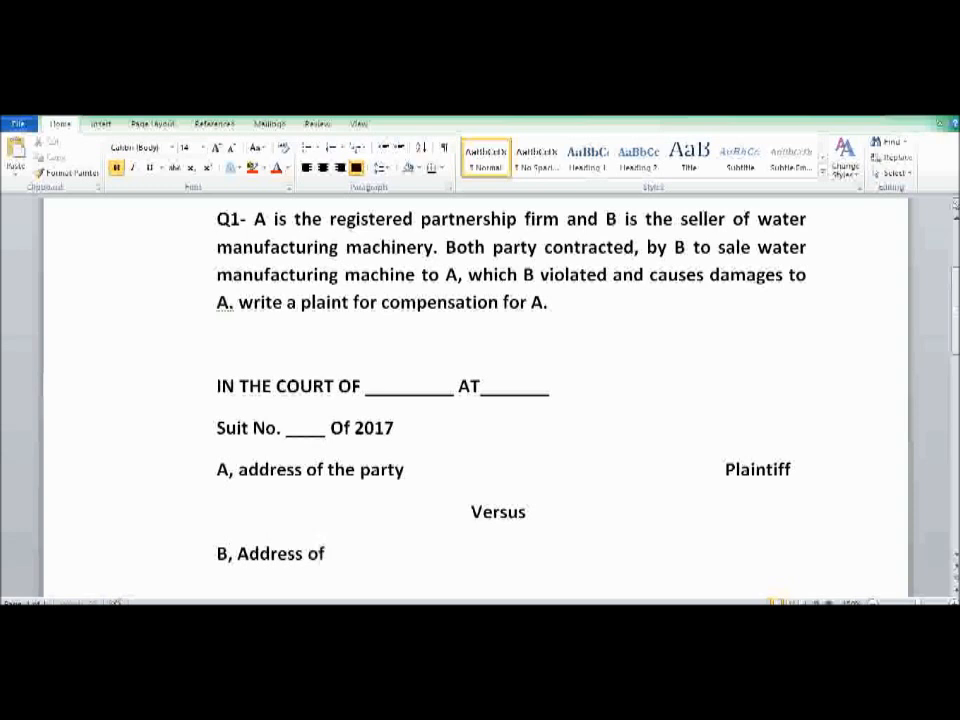
{"action": "type", "text": "party"}
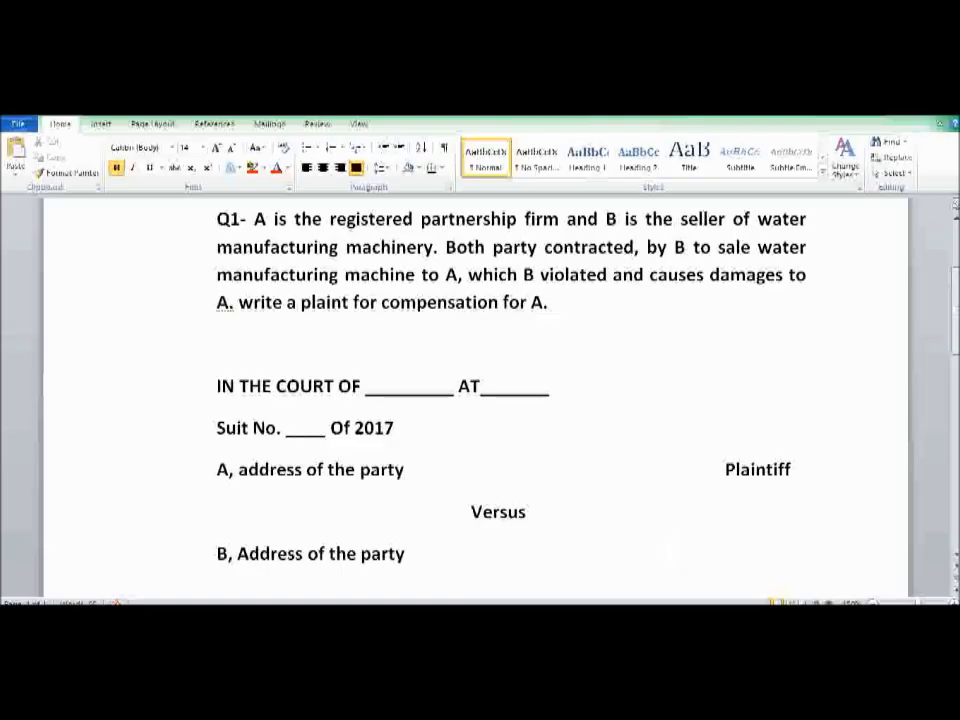
Add "Defendant" to the party B line and adjust its spacing so the word sits near the right margin
{"action": "type", "text": "Defend"}
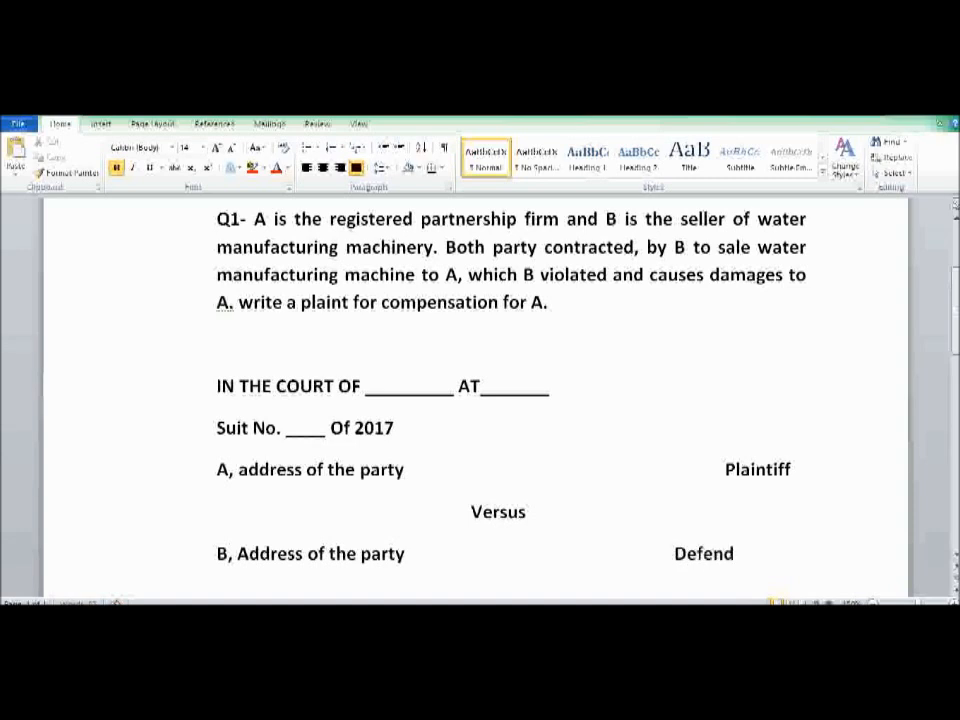
{"action": "type", "text": "ant"}
{"action": "key", "text": "Left"}
{"action": "key", "text": "Left"}
{"action": "key", "text": "Left"}
{"action": "key", "text": "Left"}
{"action": "key", "text": "Left"}
{"action": "key", "text": "Left"}
{"action": "key", "text": "Left"}
{"action": "key", "text": "Left"}
{"action": "key", "text": "Left"}
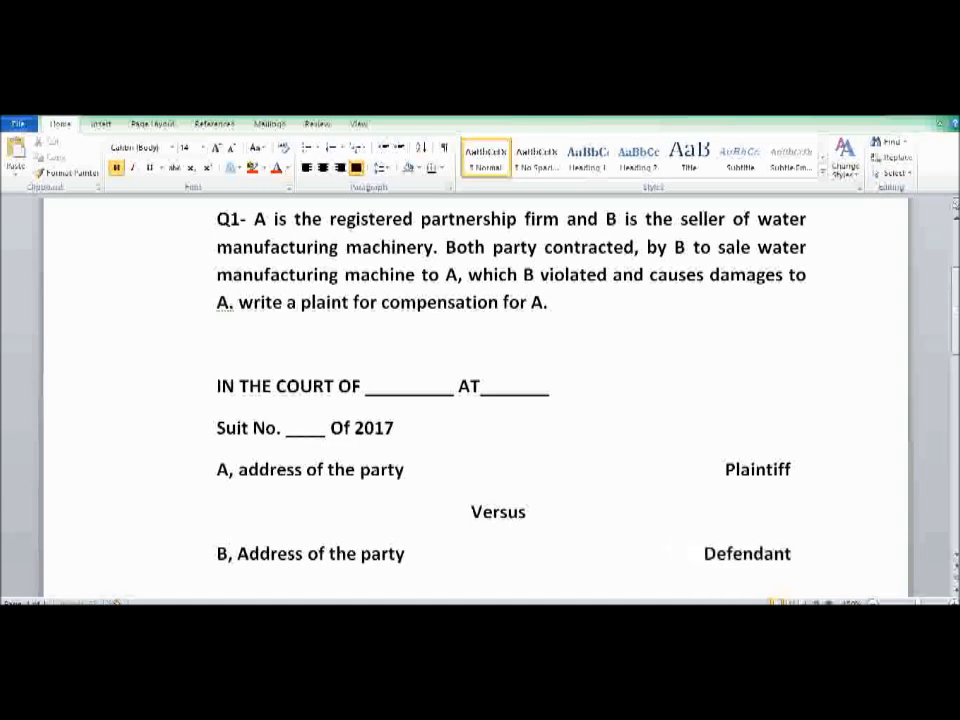
{"action": "key", "text": "BackSpace"}
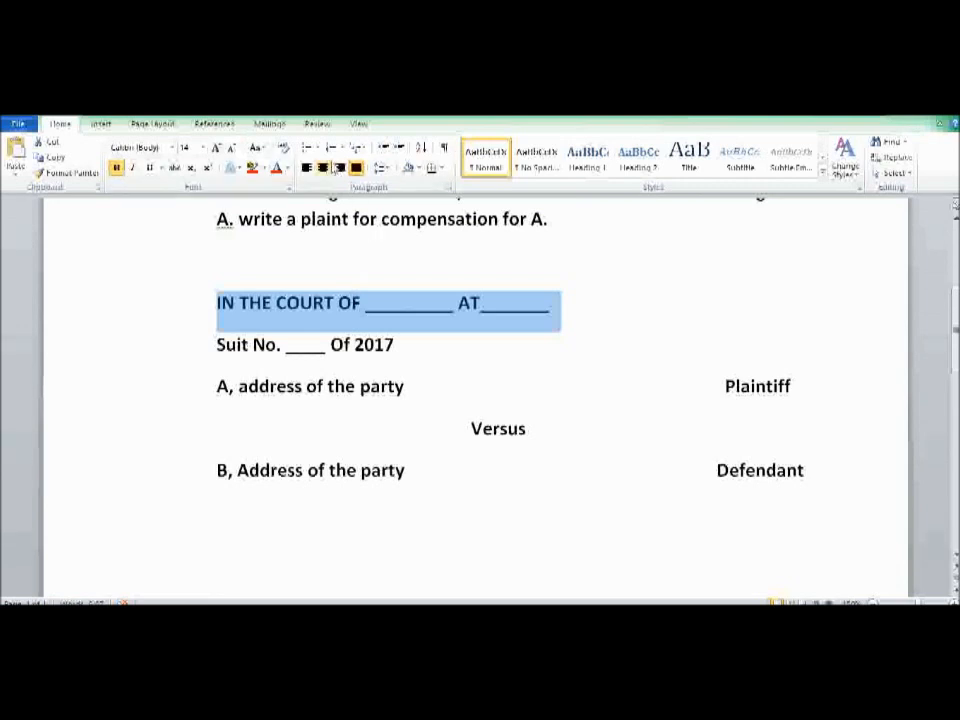
Center the court heading and the "Suit No. ____ Of 2017" line
{"action": "left_click", "coordinate": [323, 168]}
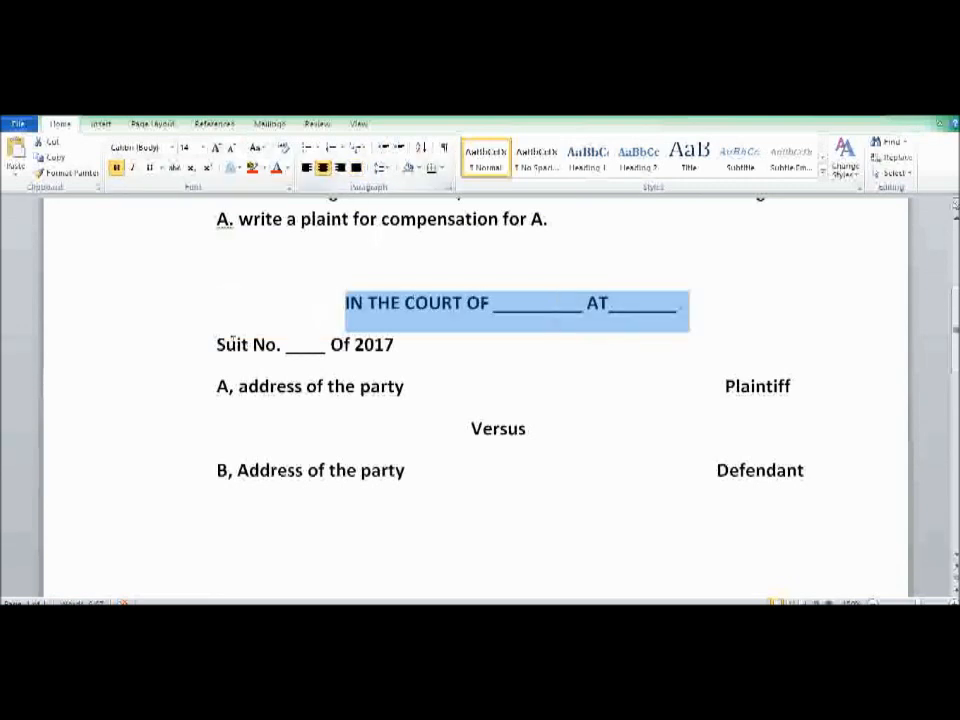
{"action": "left_click", "coordinate": [213, 346]}
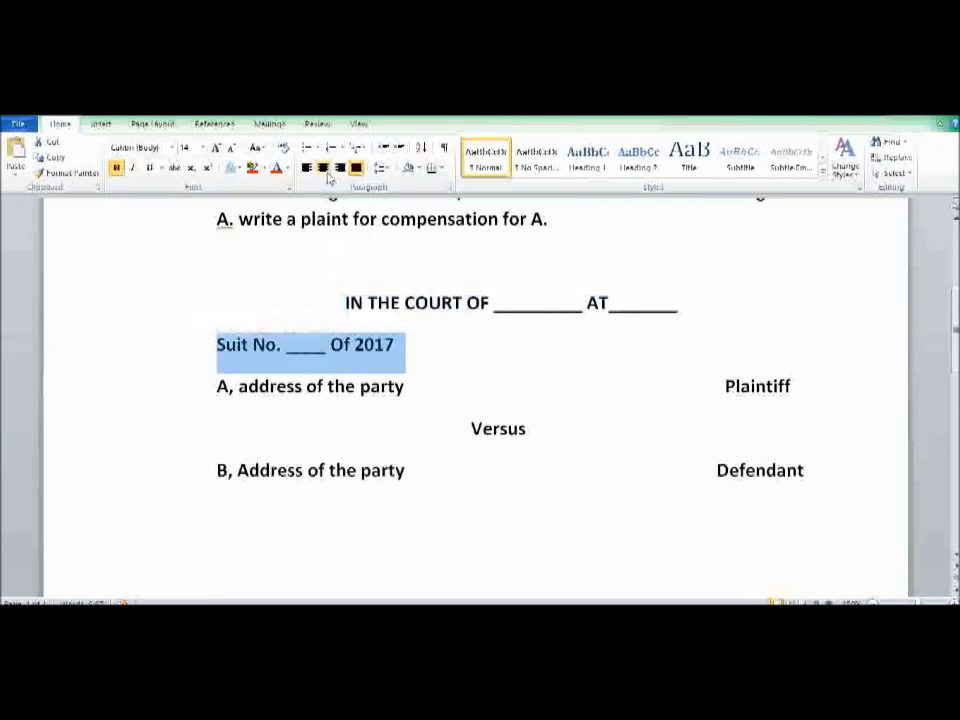
{"action": "left_click", "coordinate": [323, 168]}
{"action": "left_click", "coordinate": [424, 370]}
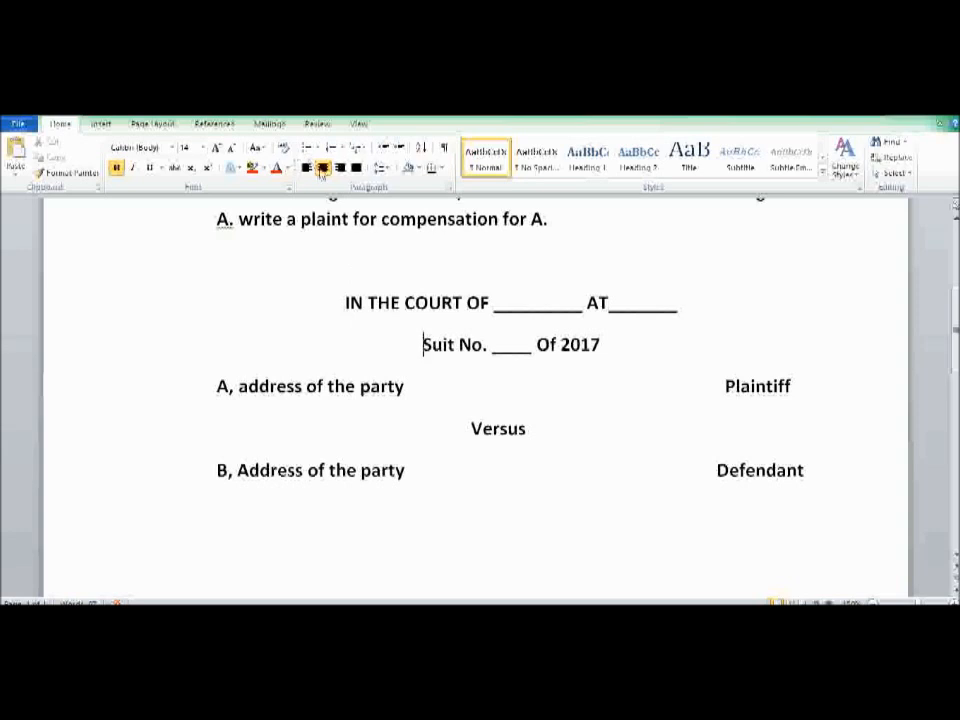
Add the suit title "suit for compensation for Breach of contract to sell water manufacturing machinery" below the party B line
{"action": "scroll", "coordinate": [493, 315], "scroll_direction": "down", "scroll_amount": 1}
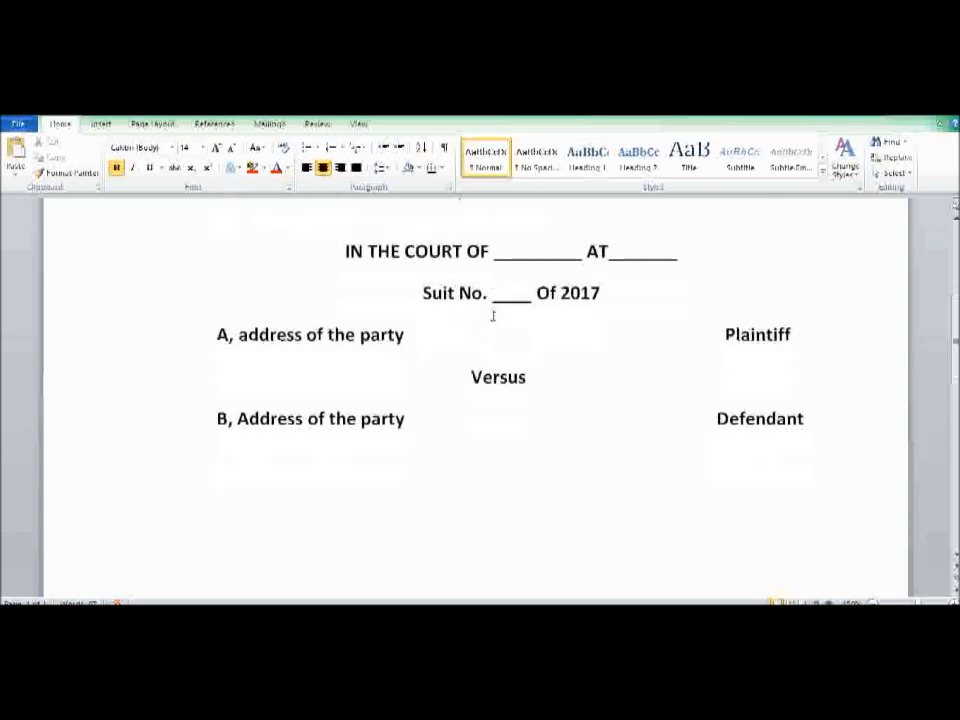
{"action": "left_click", "coordinate": [833, 478]}
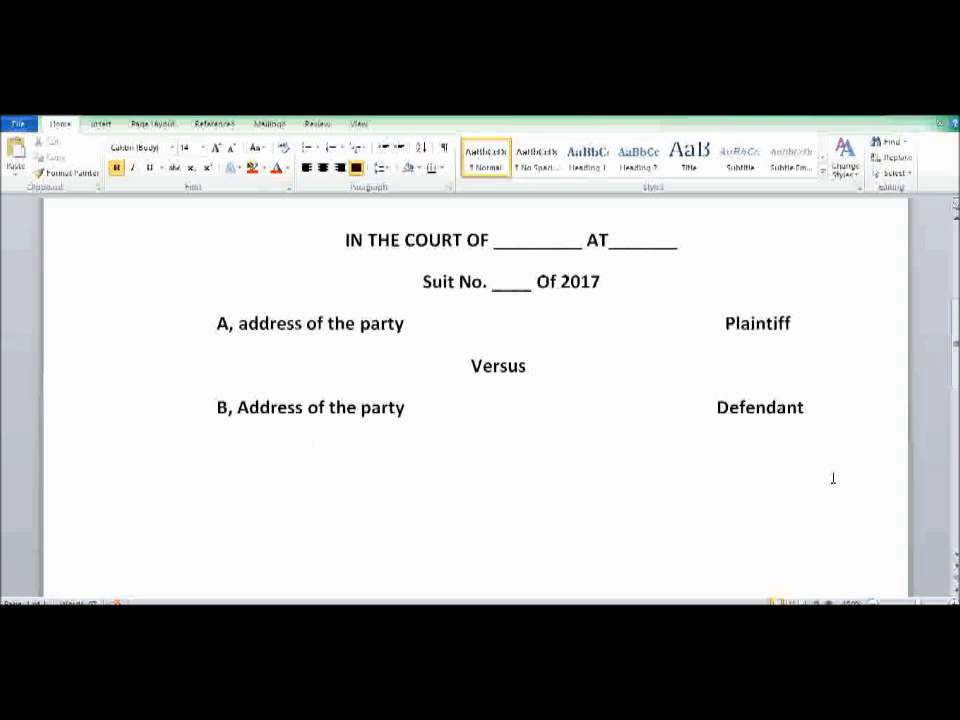
{"action": "type", "text": "suit for compl"}
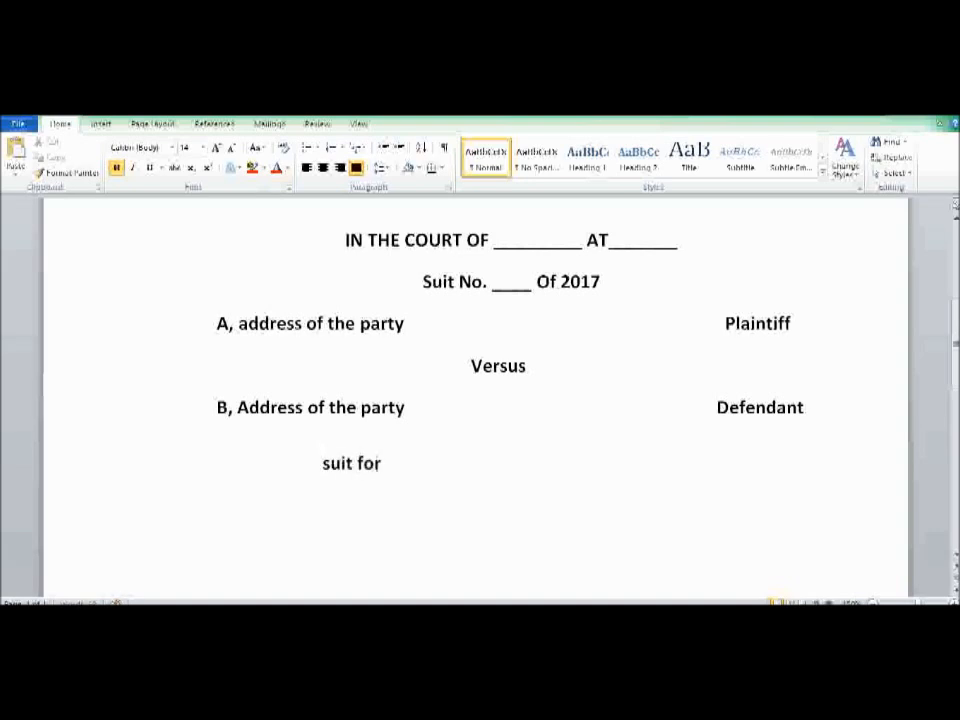
{"action": "key", "text": "BackSpace"}
{"action": "key", "text": "BackSpace"}
{"action": "type", "text": "pensation for Breach "}
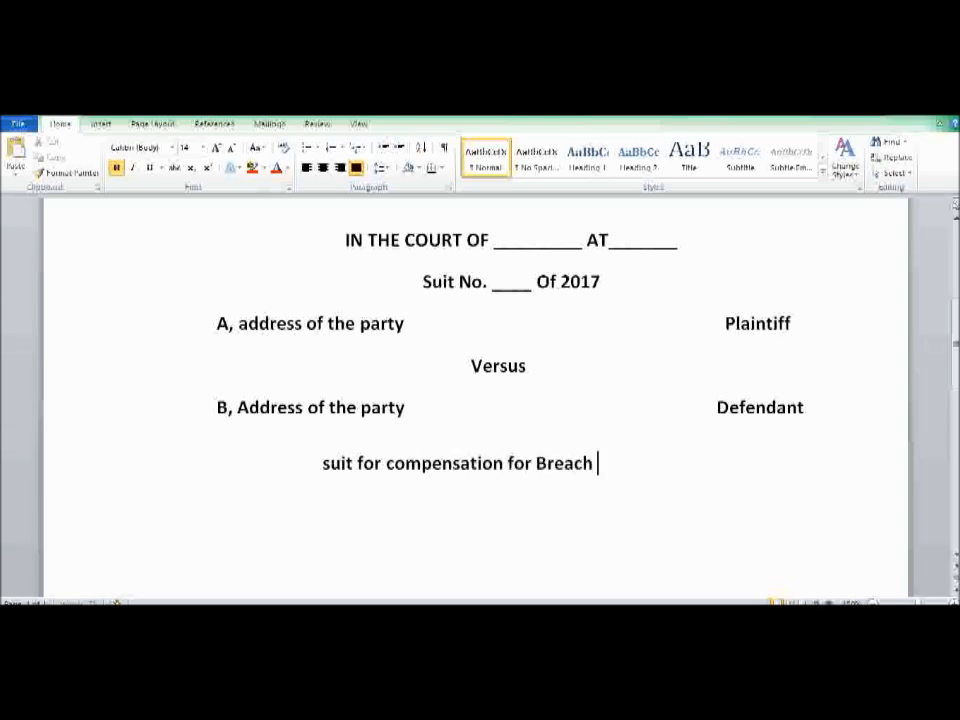
{"action": "type", "text": "of contract to"}
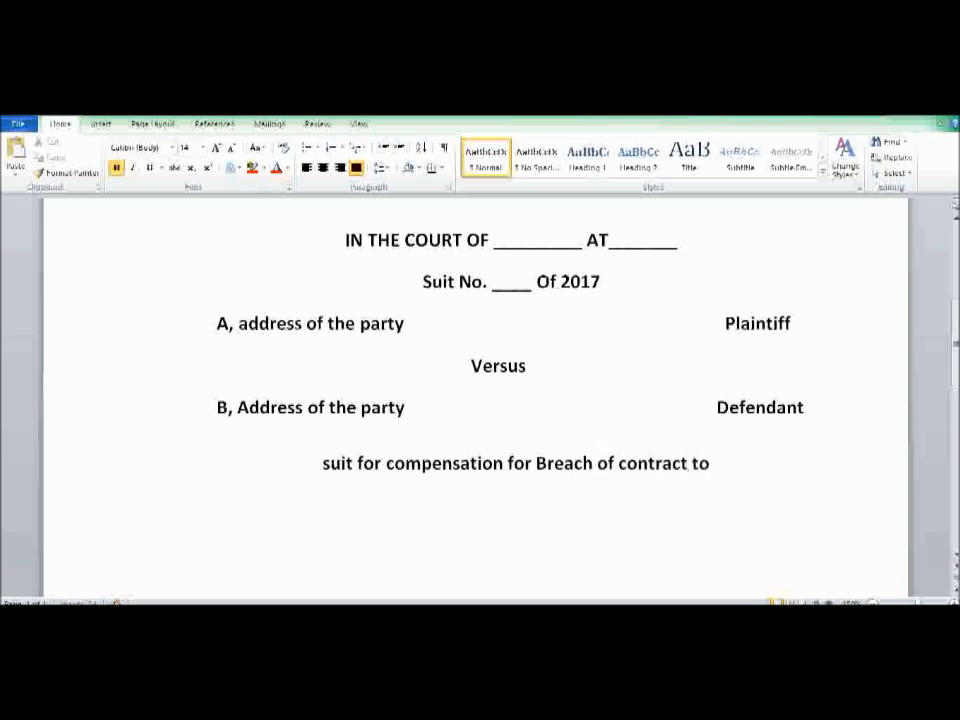
{"action": "type", "text": " sell a"}
{"action": "key", "text": "BackSpace"}
{"action": "type", "text": "water man"}
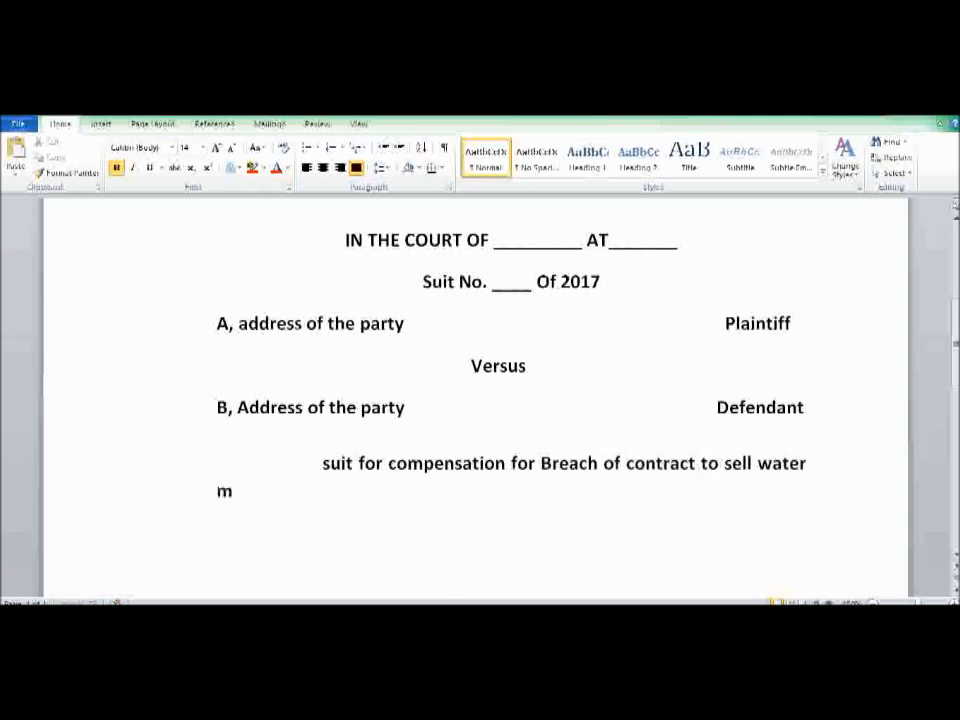
{"action": "type", "text": "ufacturi"}
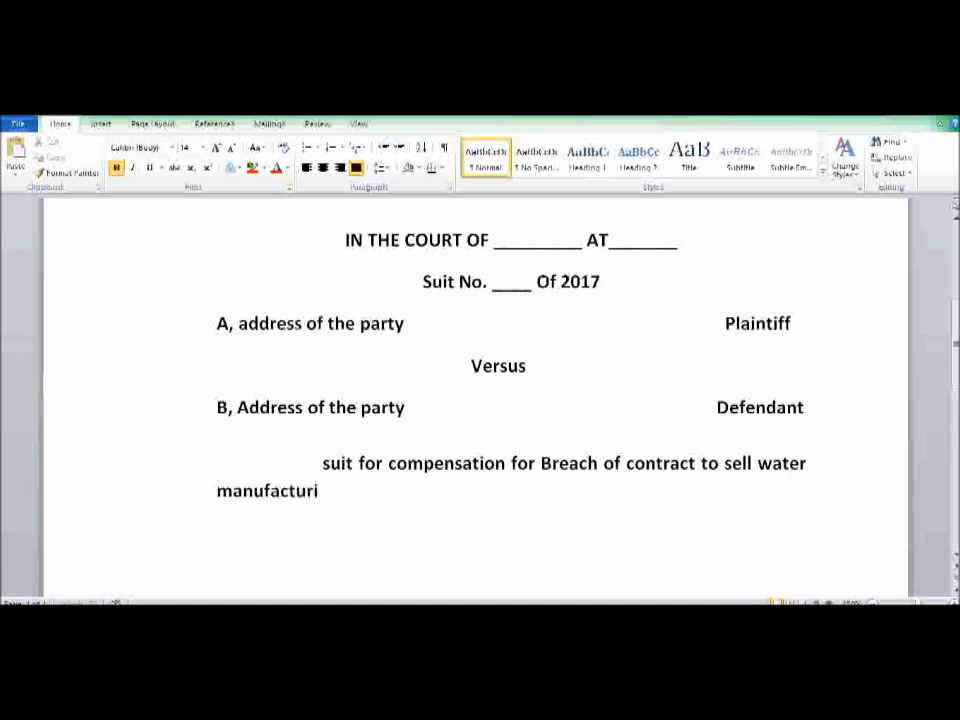
{"action": "type", "text": "ng machinery"}
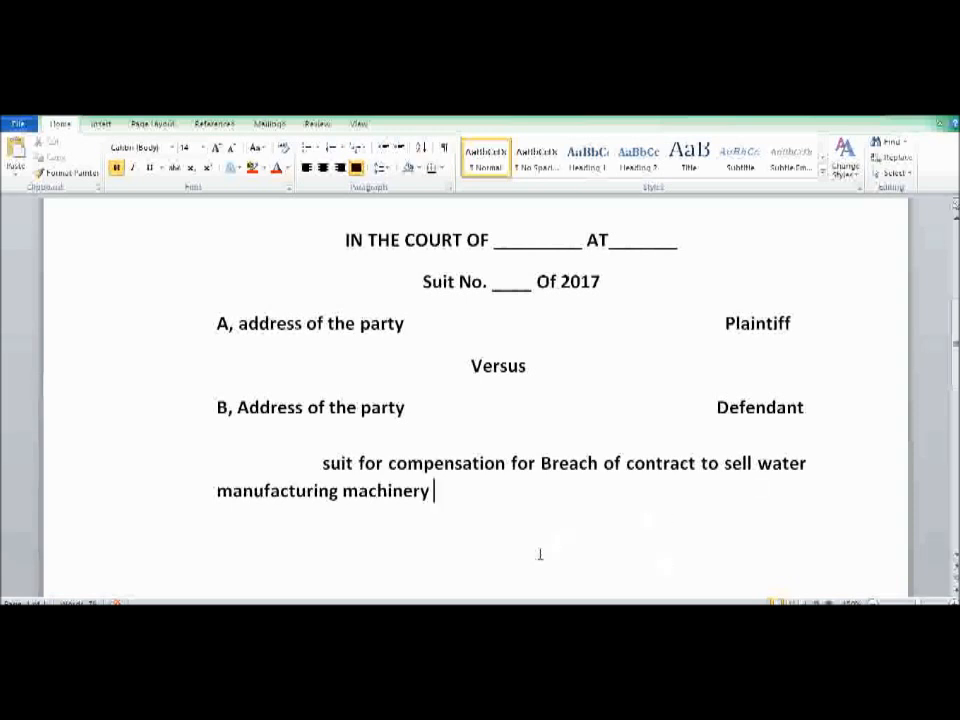
Center the two-line suit title below the party details
{"action": "left_click_drag", "start_coordinate": [184, 465], "coordinate": [214, 508]}
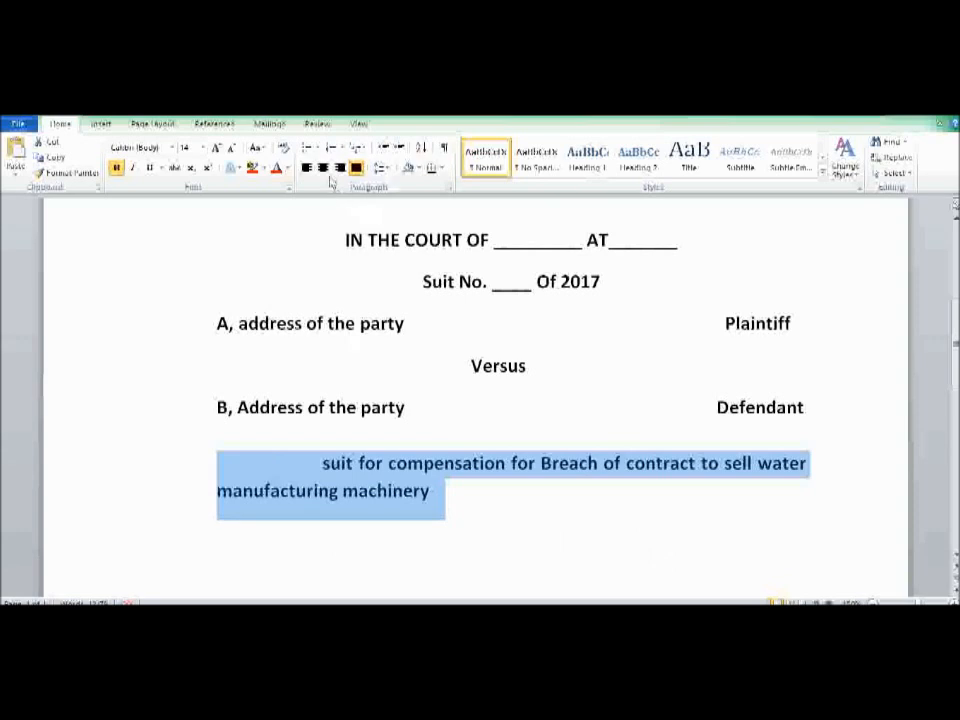
{"action": "left_click", "coordinate": [322, 167]}
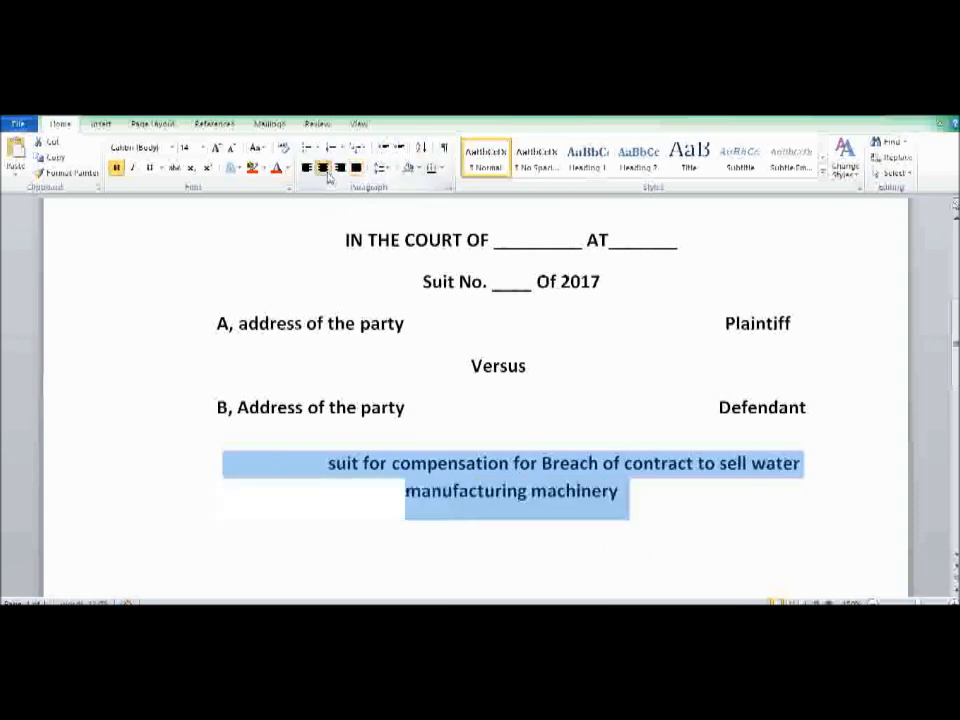
{"action": "left_click", "coordinate": [676, 503]}
Add the left-aligned, non-bold line "The Plaintiff submitted as under:" below the suit title
{"action": "key", "text": "Return"}
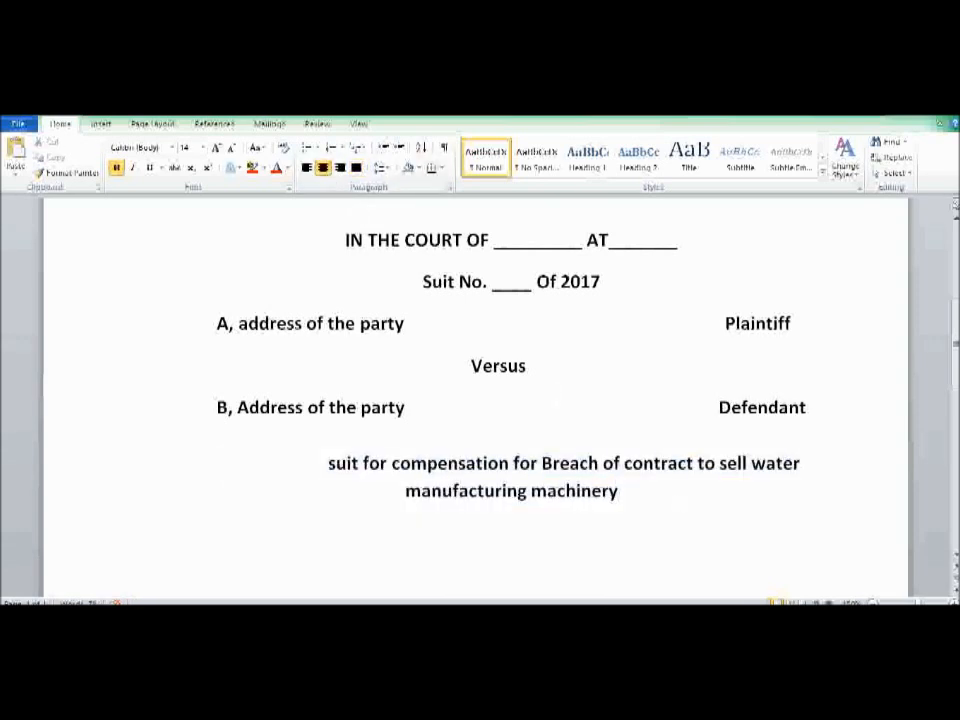
{"action": "left_click", "coordinate": [308, 168]}
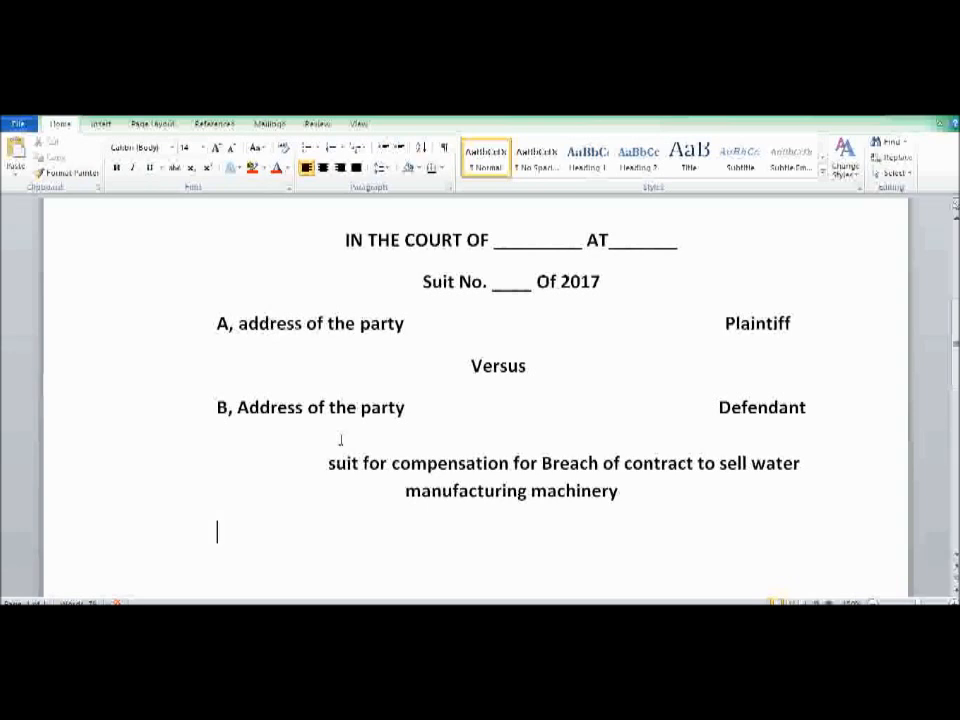
{"action": "type", "text": "P"}
{"action": "key", "text": "BackSpace"}
{"action": "type", "text": "the Plain"}
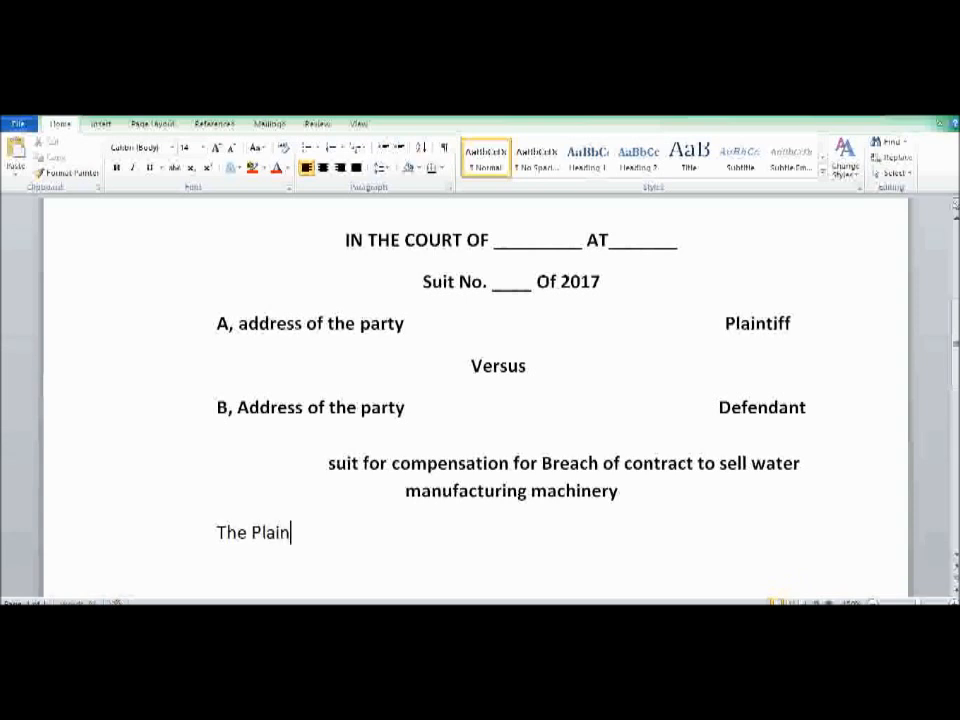
{"action": "type", "text": "tiff submitted as under"}
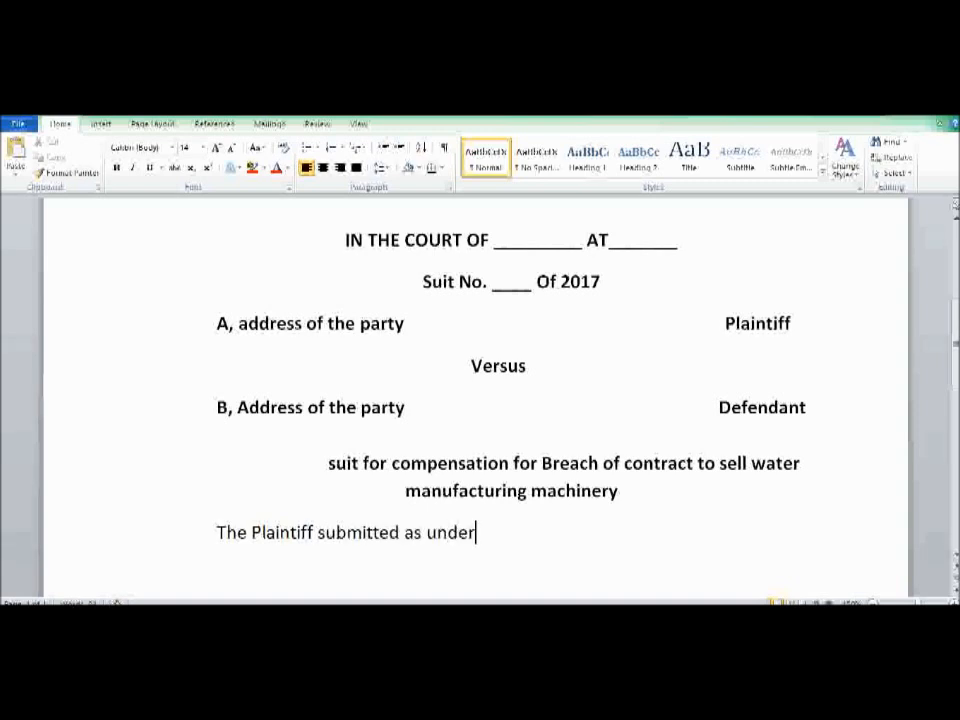
{"action": "type", "text": ":"}
Start a numbered list on the line below "The Plaintiff submitted as under:"
{"action": "key", "text": "Return"}
{"action": "key", "text": "Return"}
{"action": "key", "text": "BackSpace"}
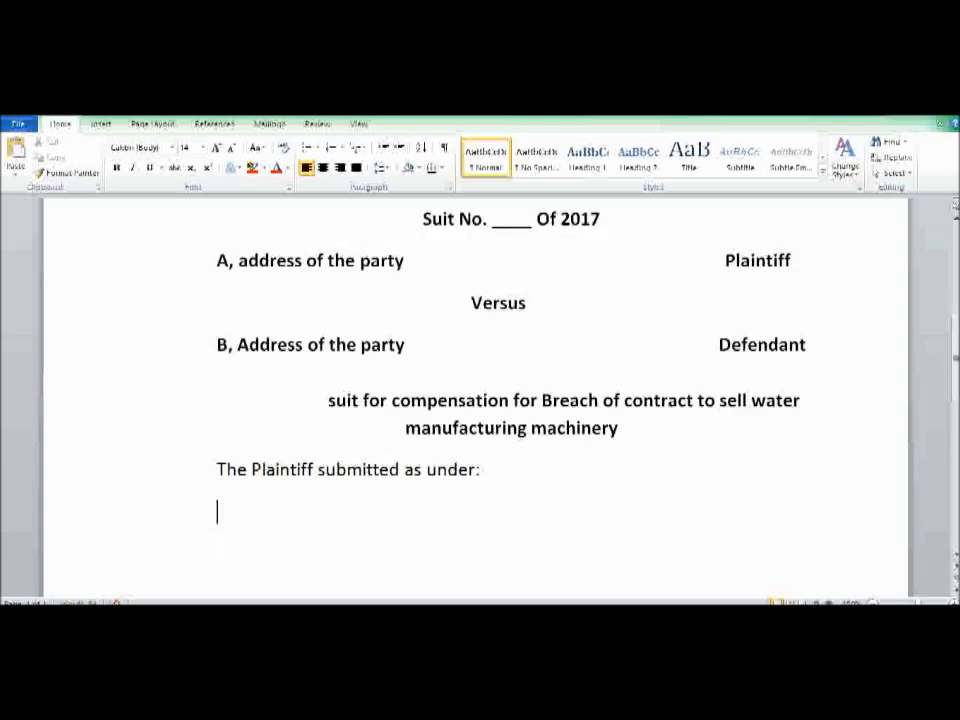
{"action": "left_click", "coordinate": [332, 149]}
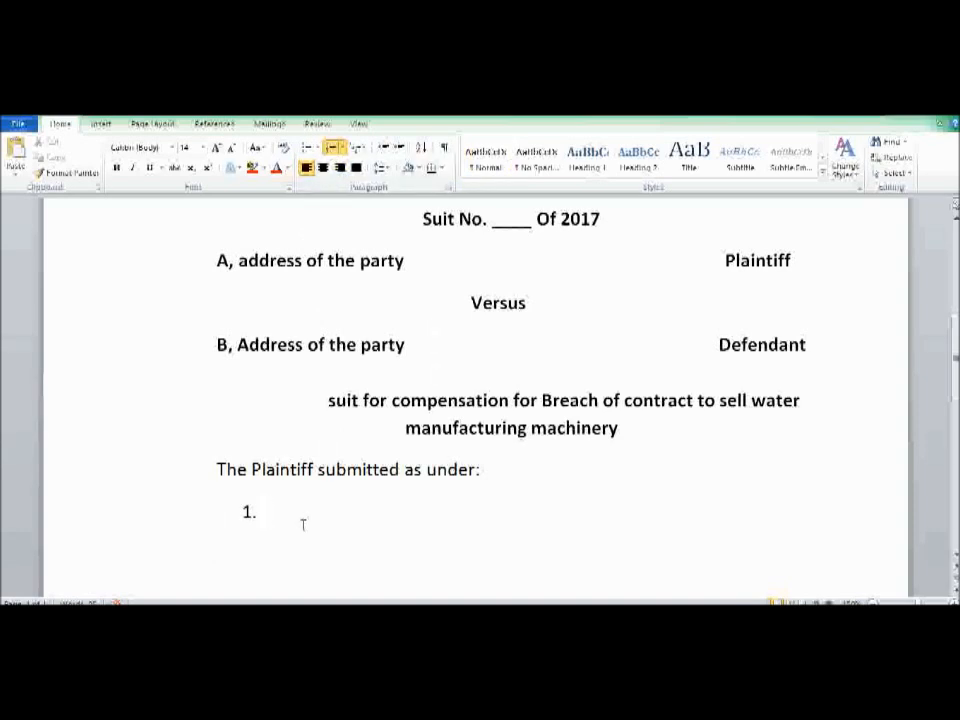
Review the Q1 question text for the facts about parties A and B and their contract
{"action": "scroll", "coordinate": [303, 524], "scroll_direction": "down", "scroll_amount": 1}
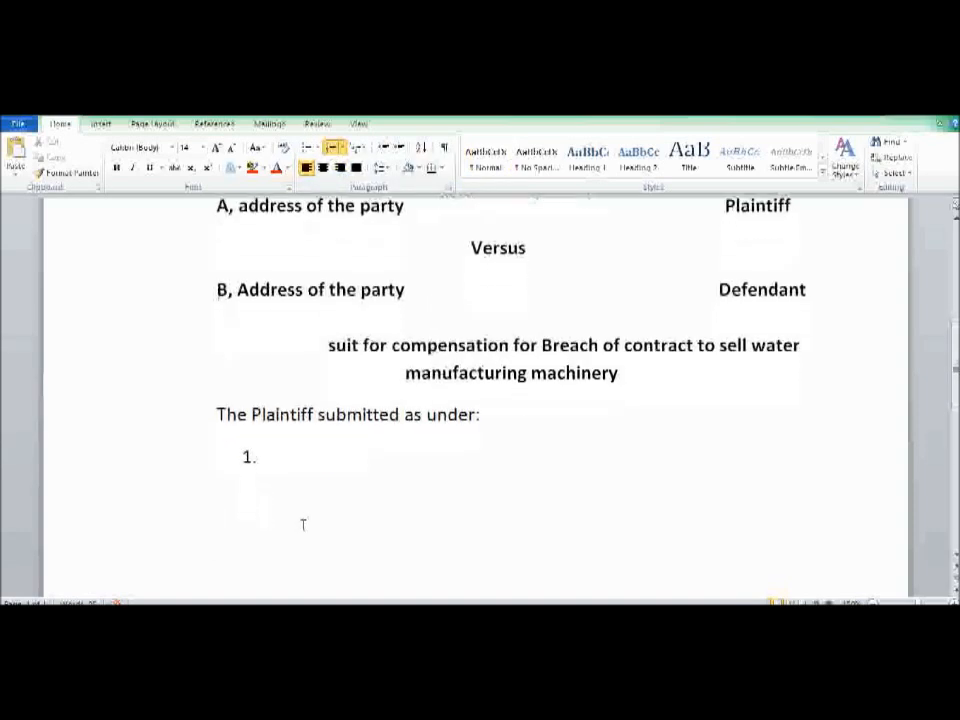
{"action": "scroll", "coordinate": [303, 524], "scroll_direction": "down", "scroll_amount": 2}
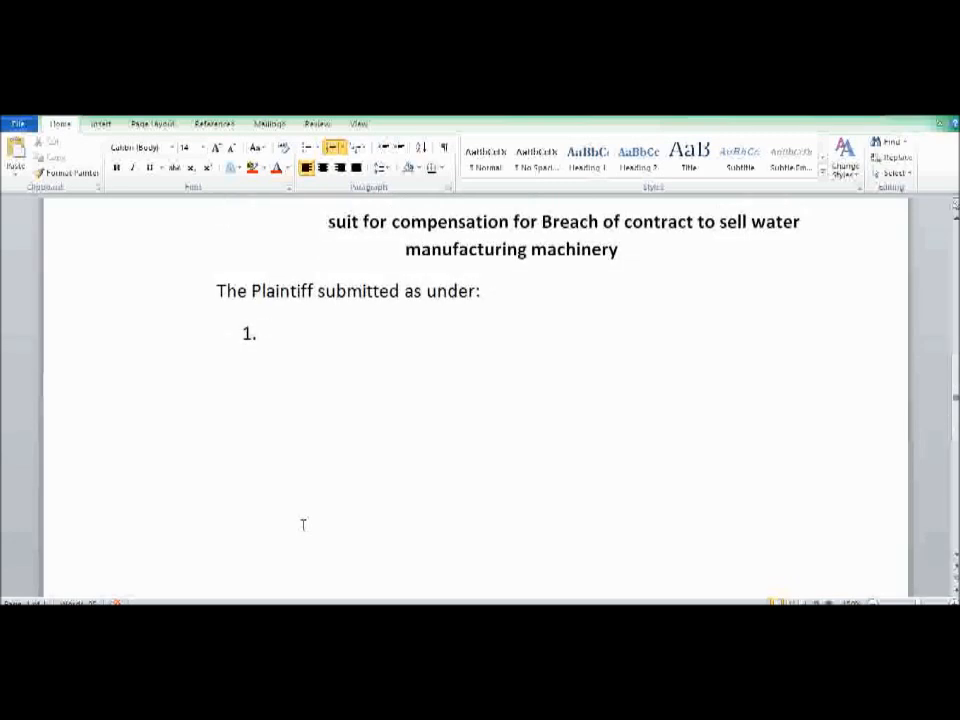
{"action": "scroll", "coordinate": [303, 524], "scroll_direction": "up", "scroll_amount": 5}
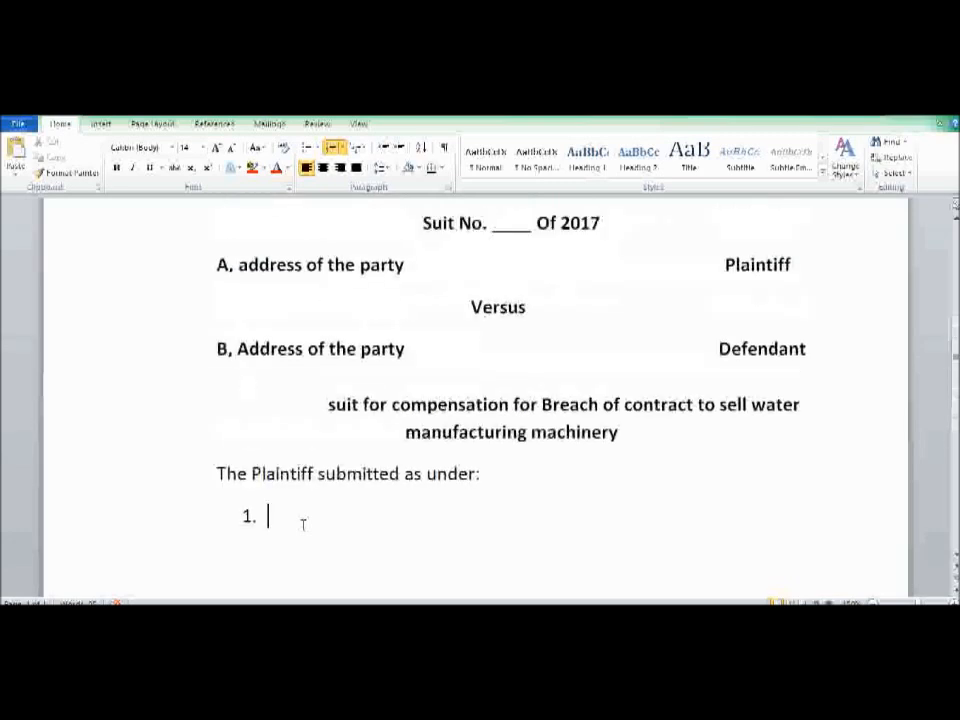
{"action": "scroll", "coordinate": [303, 524], "scroll_direction": "down", "scroll_amount": 1}
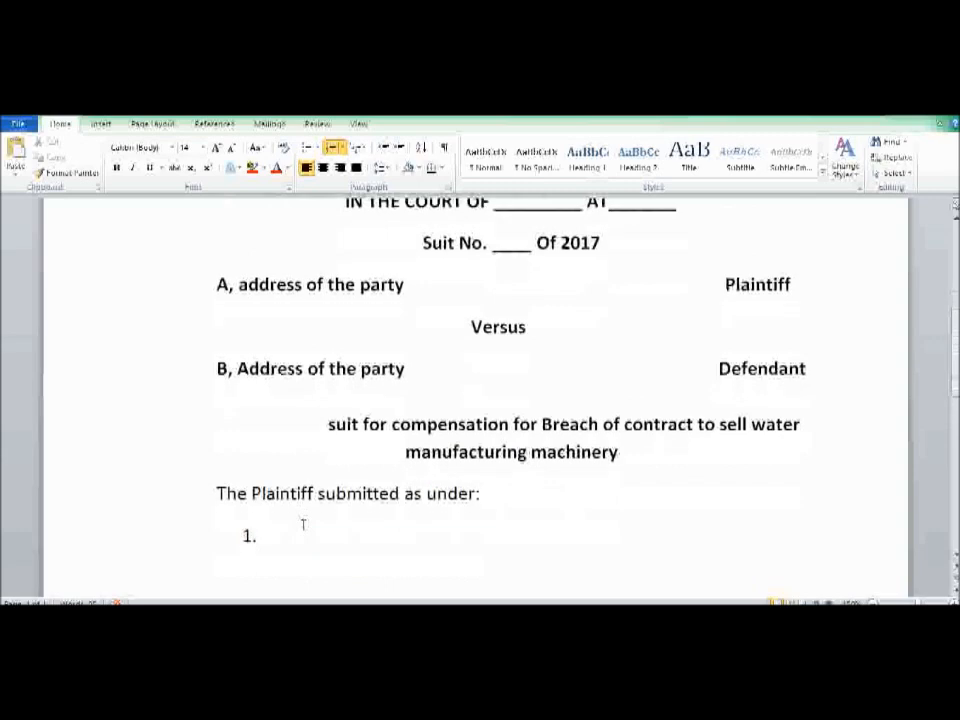
{"action": "scroll", "coordinate": [303, 524], "scroll_direction": "up", "scroll_amount": 4}
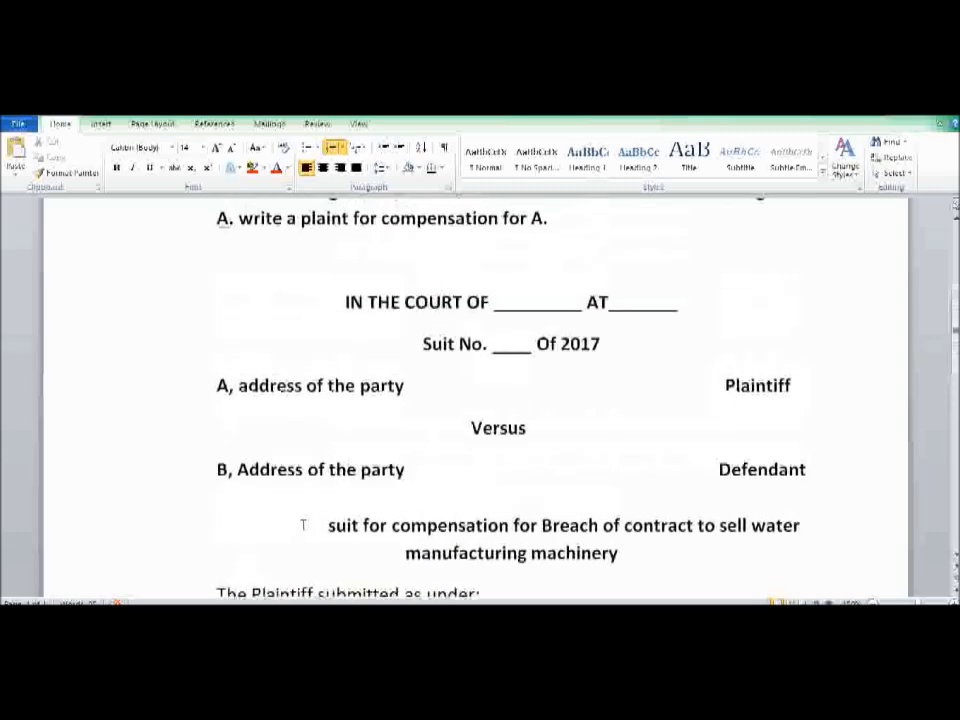
{"action": "scroll", "coordinate": [303, 524], "scroll_direction": "up", "scroll_amount": 2}
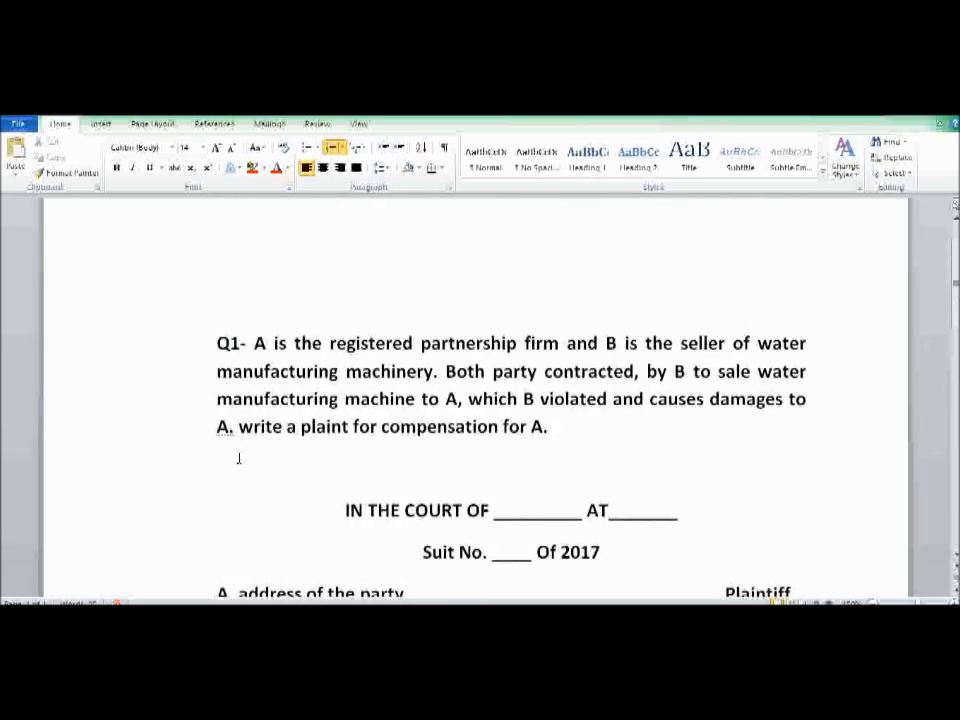
{"action": "left_click_drag", "start_coordinate": [253, 344], "coordinate": [266, 344]}
{"action": "left_click_drag", "start_coordinate": [337, 346], "coordinate": [624, 343]}
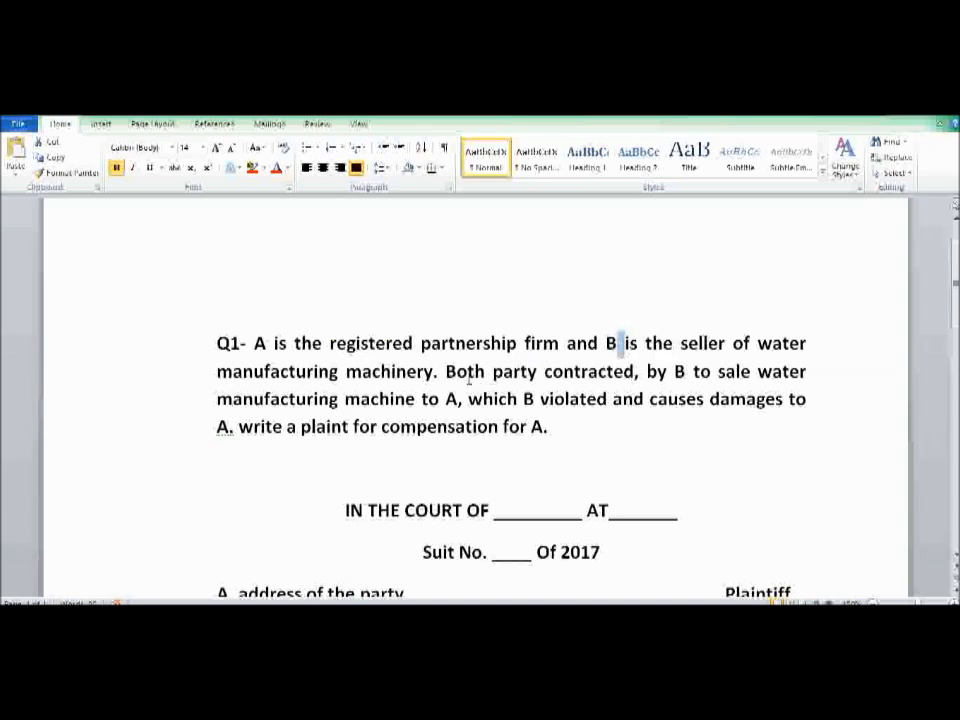
{"action": "left_click_drag", "start_coordinate": [446, 372], "coordinate": [345, 371]}
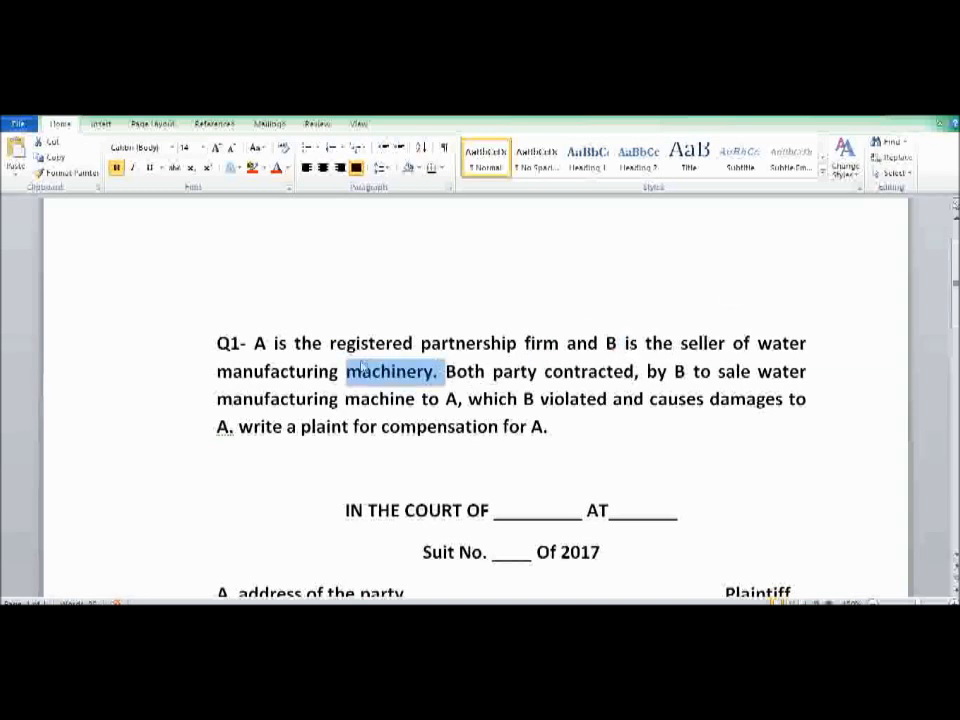
{"action": "left_click", "coordinate": [361, 371]}
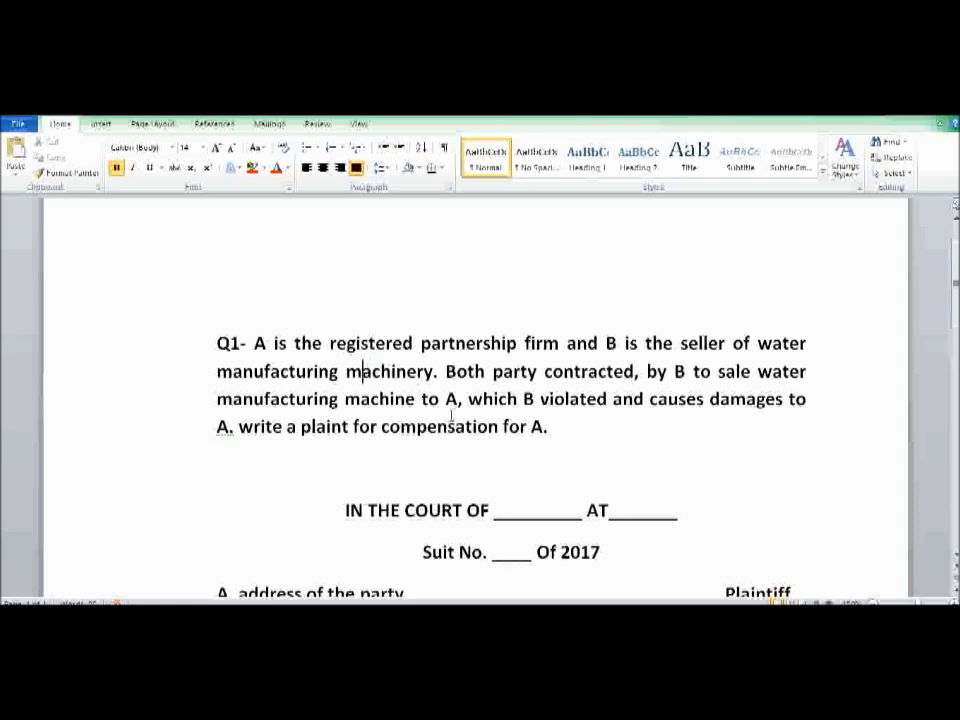
{"action": "scroll", "coordinate": [449, 397], "scroll_direction": "down", "scroll_amount": 1}
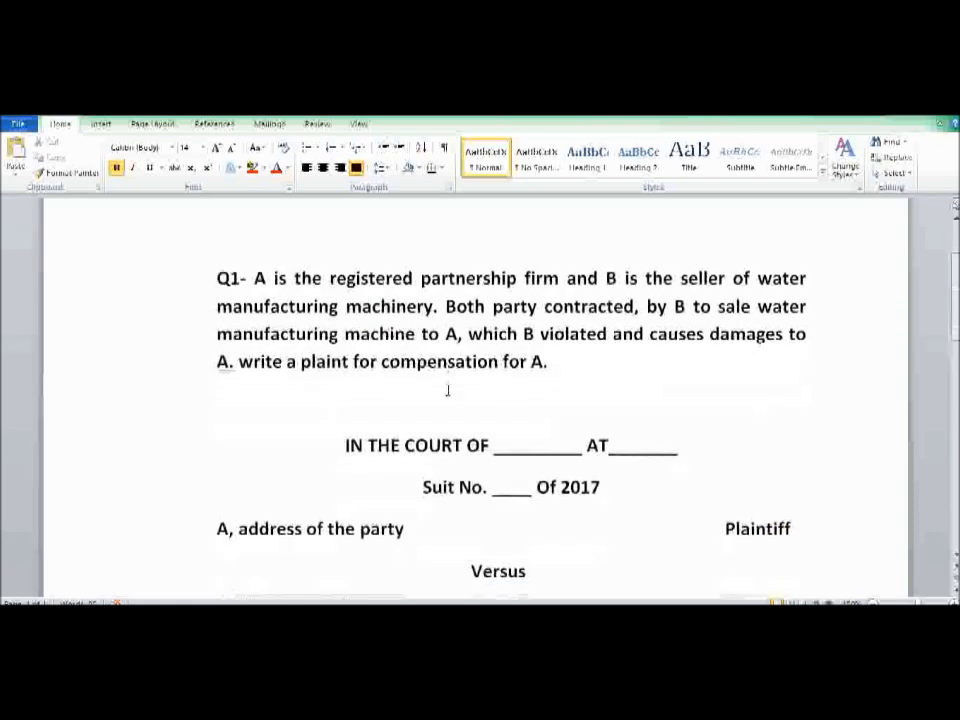
{"action": "scroll", "coordinate": [448, 391], "scroll_direction": "down", "scroll_amount": 5}
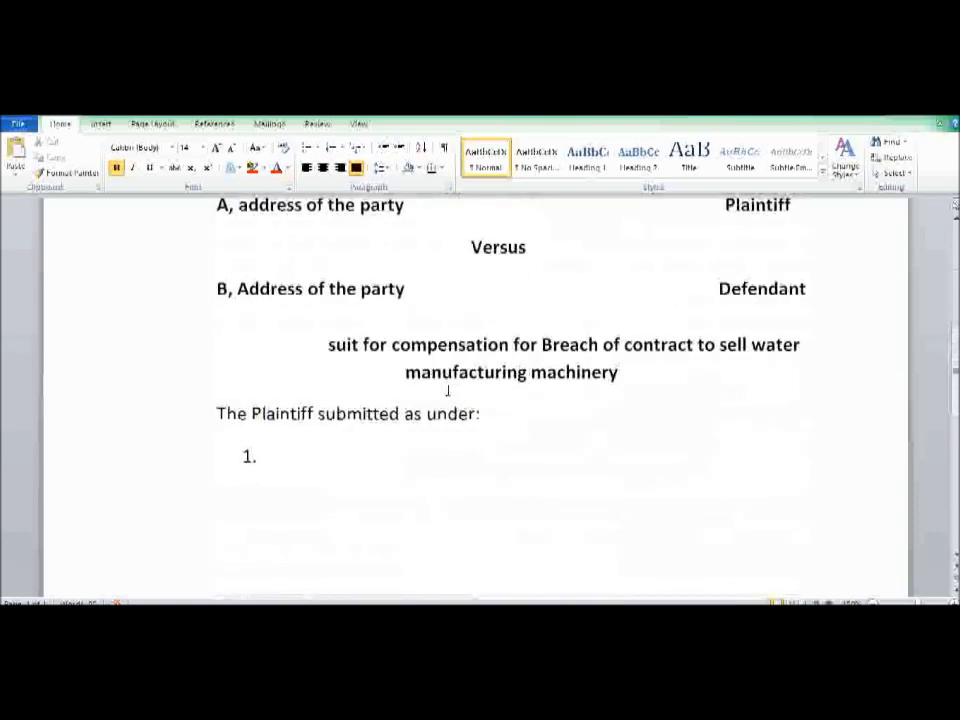
Write list item 1 as "That the plaintiff is a partnership firm duly registered under the Indian Partnership Act."
{"action": "left_click", "coordinate": [341, 465]}
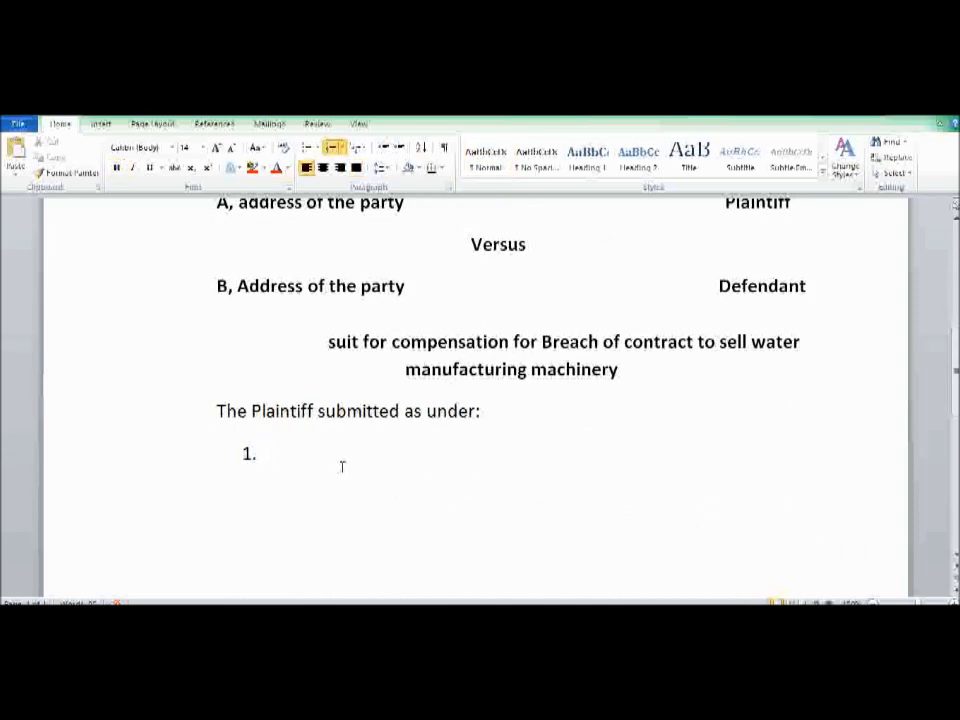
{"action": "type", "text": "that "}
{"action": "type", "text": "the"}
{"action": "type", "text": "laintif"}
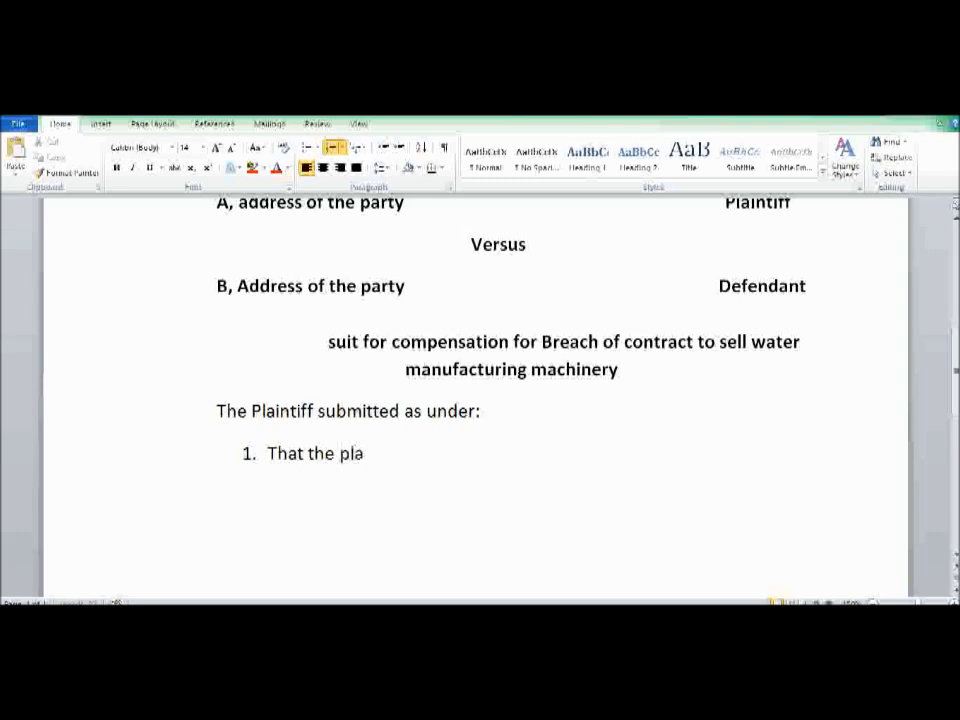
{"action": "type", "text": "fs ar"}
{"action": "key", "text": "BackSpace"}
{"action": "key", "text": "BackSpace"}
{"action": "type", "text": "is a partership firm duly register"}
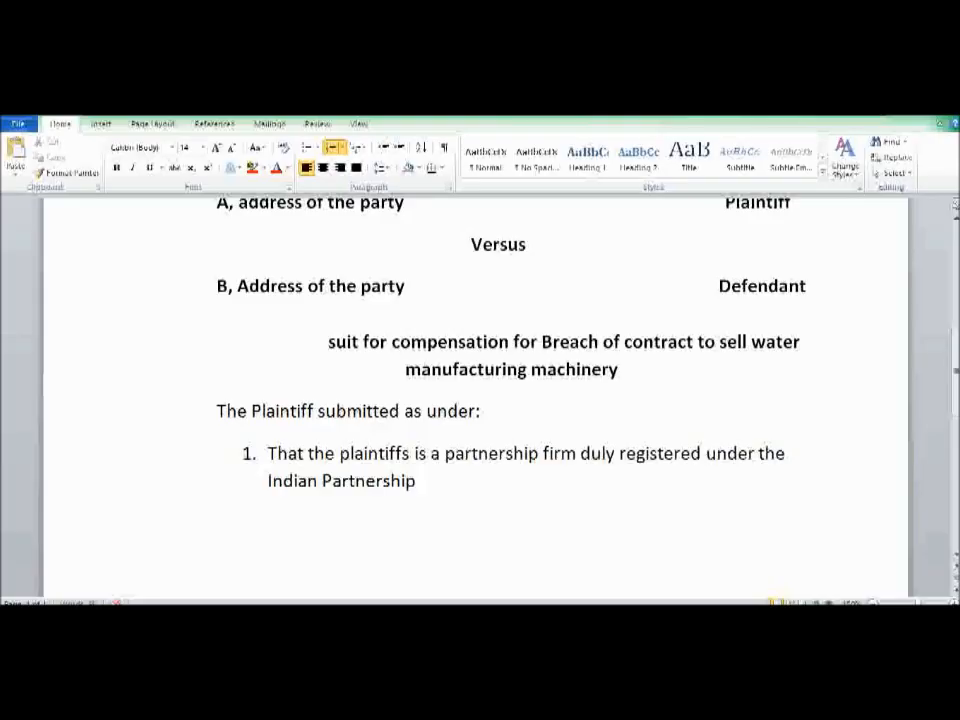
{"action": "type", "text": "Act,"}
{"action": "key", "text": "BackSpace"}
{"action": "key", "text": "BackSpace"}
{"action": "type", "text": "."}
Start list item 2 with "That the defendant agreed to sell to the plaintiff"
{"action": "key", "text": "Return"}
{"action": "type", "text": "that"}
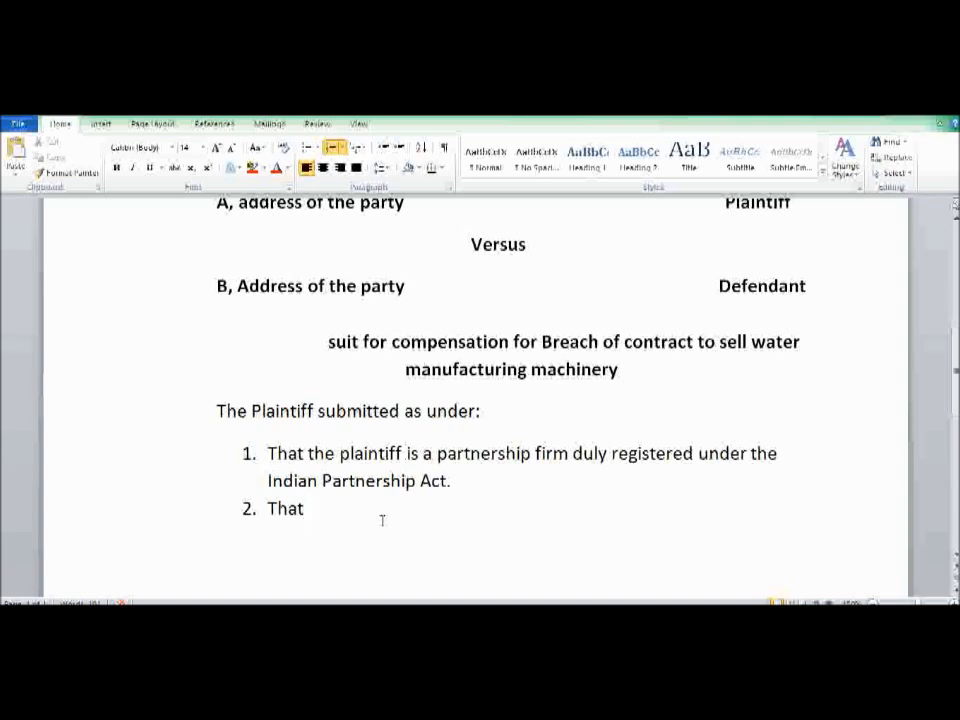
{"action": "type", "text": "tne"}
{"action": "key", "text": "BackSpace"}
{"action": "key", "text": "BackSpace"}
{"action": "key", "text": "BackSpace"}
{"action": "key", "text": "BackSpace"}
{"action": "type", "text": "the defendants"}
{"action": "key", "text": "BackSpace"}
{"action": "type", "text": "a"}
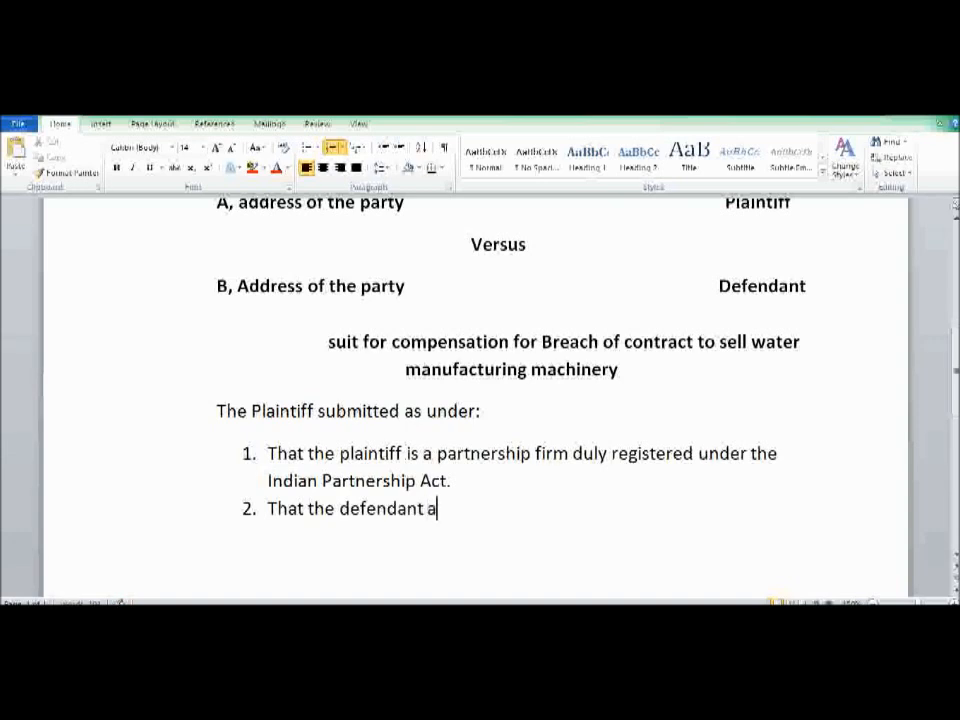
{"action": "type", "text": "r"}
{"action": "key", "text": "BackSpace"}
{"action": "type", "text": "greed to sell to the plaintiff an"}
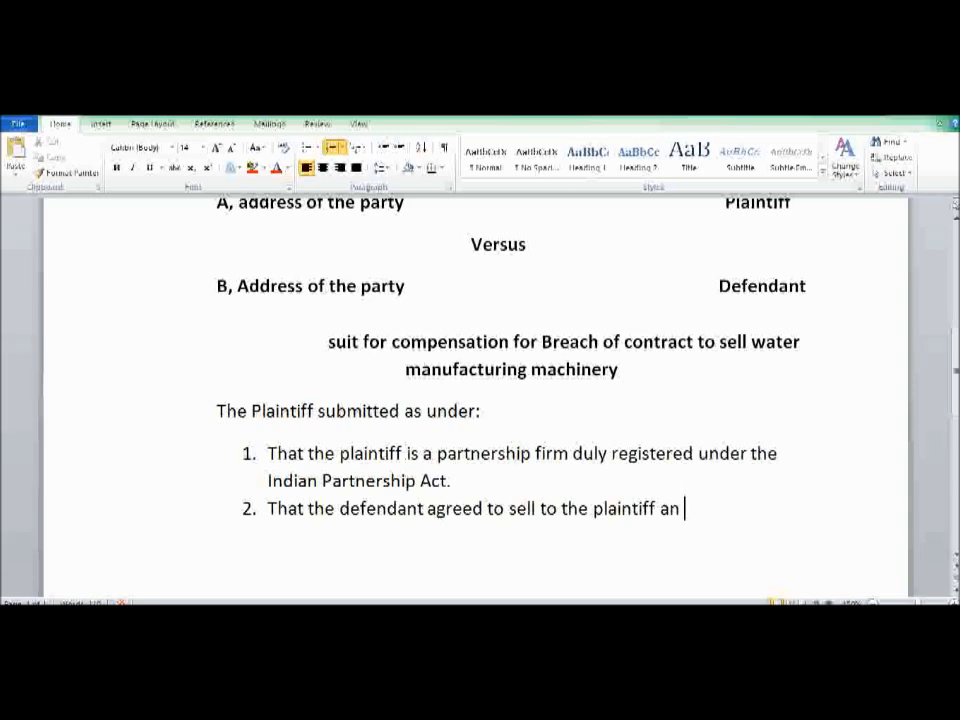
Continue list item 2 with "a water manufacturing machinery" as the goods agreed to be sold
{"action": "key", "text": "BackSpace"}
{"action": "key", "text": "BackSpace"}
{"action": "type", "text": "wt"}
{"action": "key", "text": "BackSpace"}
{"action": "type", "text": "ater"}
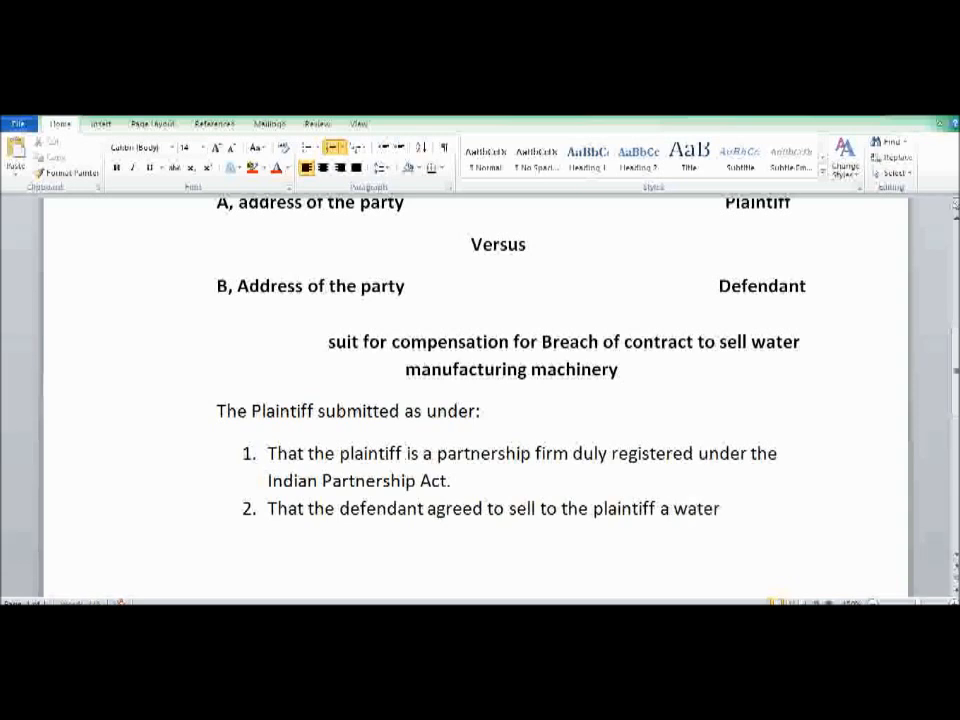
{"action": "type", "text": " manufa"}
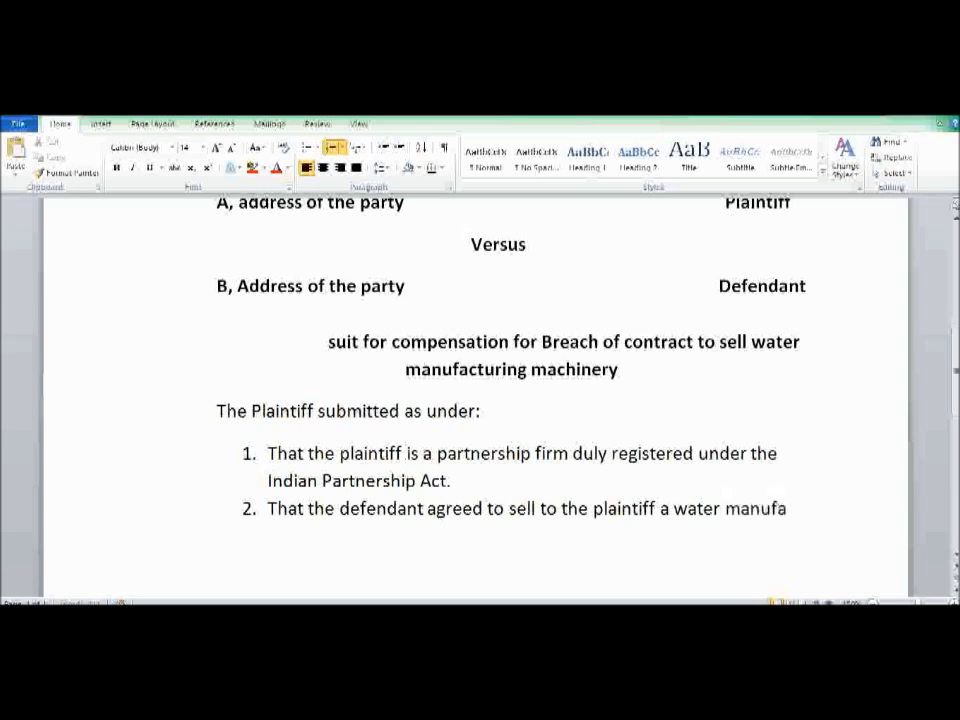
{"action": "type", "text": "cturing macn"}
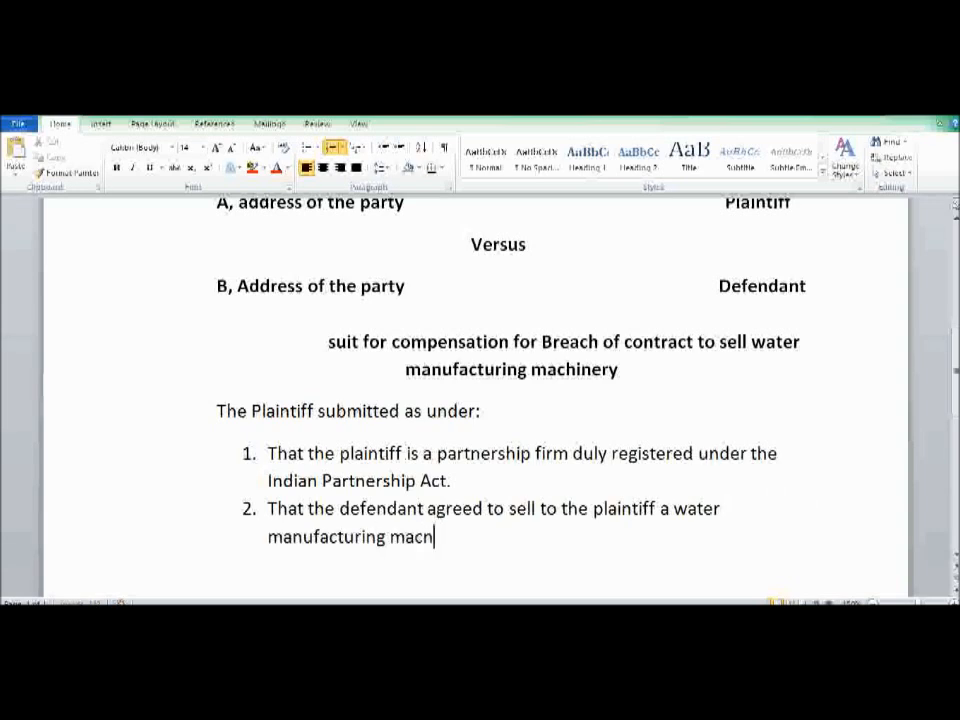
{"action": "key", "text": "BackSpace"}
{"action": "type", "text": "hinery"}
{"action": "type", "text": "."}
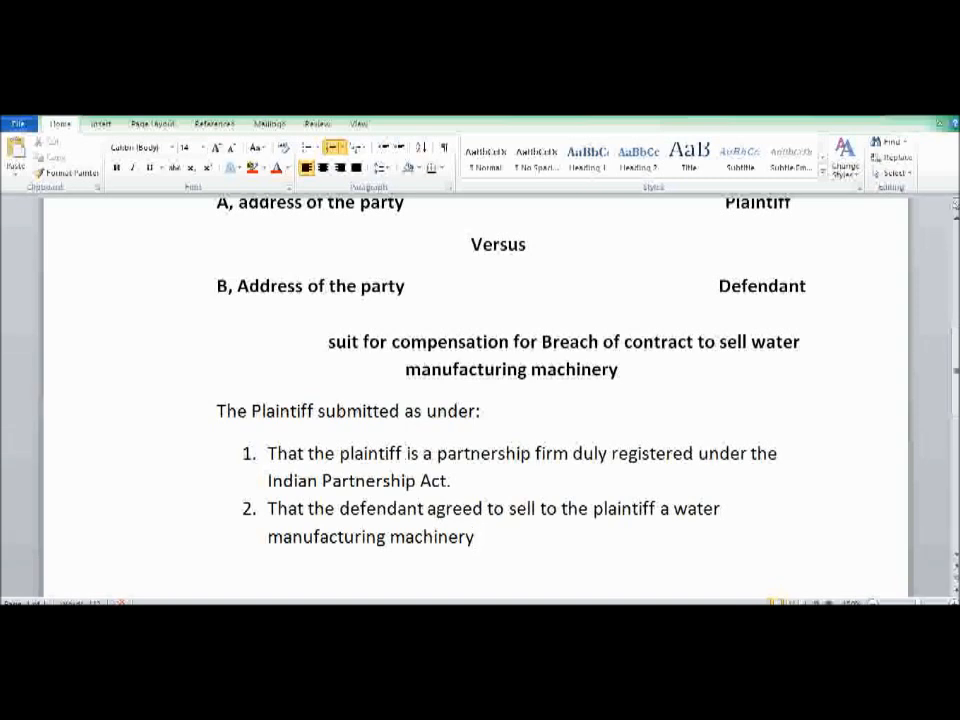
Add "for consideration of Rs." to list item 2, followed by a dotted blank for the amount
{"action": "type", "text": "fo"}
{"action": "type", "text": "r consi"}
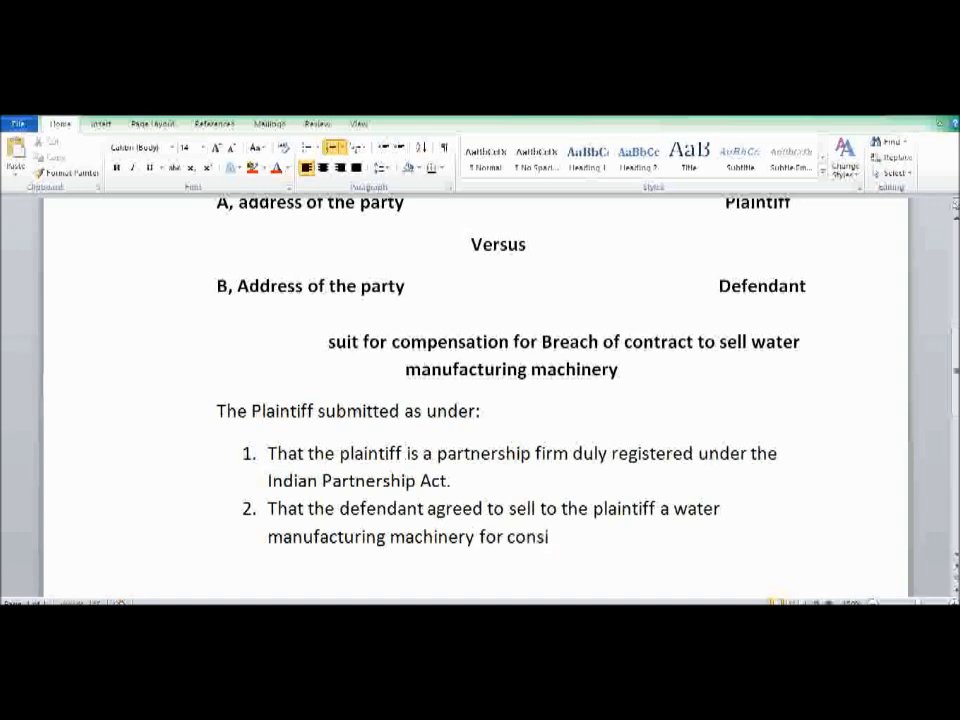
{"action": "type", "text": "deration of Rs."}
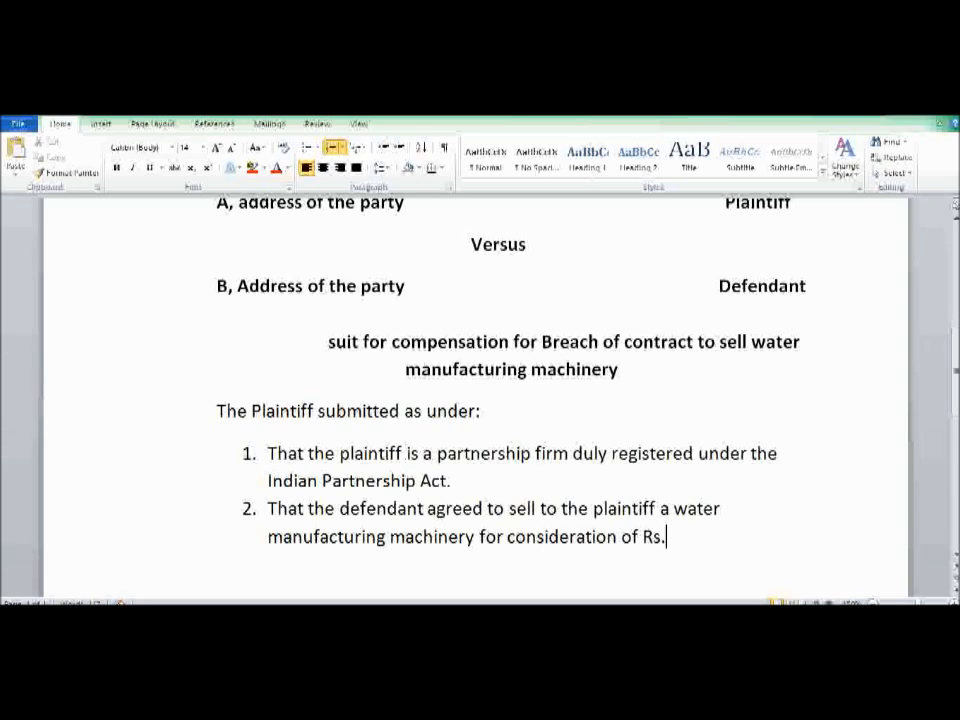
{"action": "type", "text": "............"}
Finish list item 2 with "to be delivered to A on or before", an underscore blank for the date and a period
{"action": "type", "text": "to be del"}
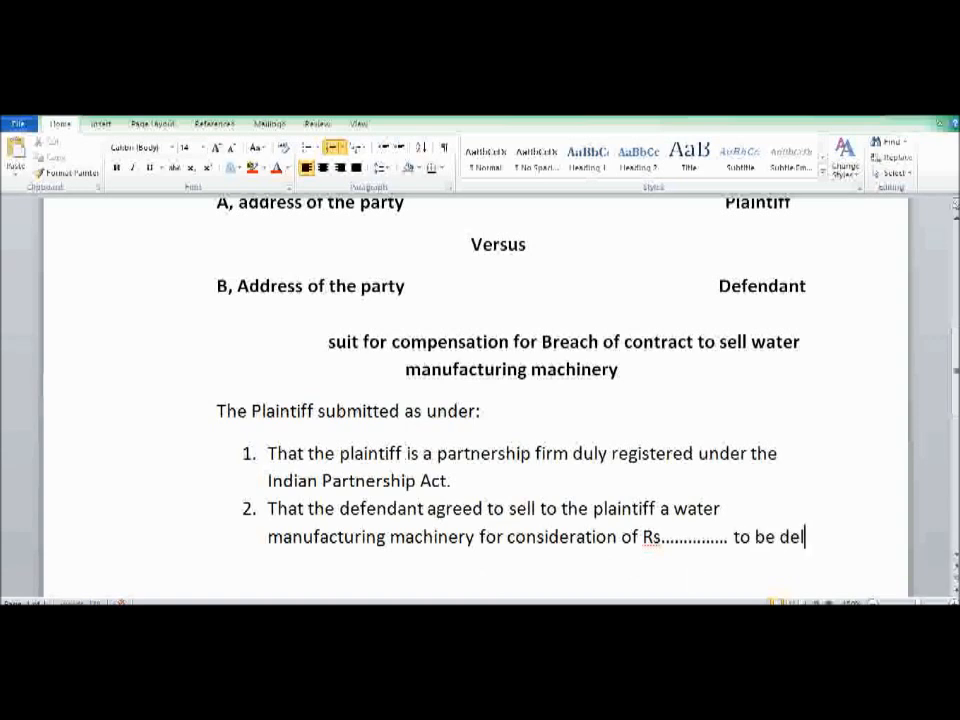
{"action": "type", "text": "ivere"}
{"action": "type", "text": "d to"}
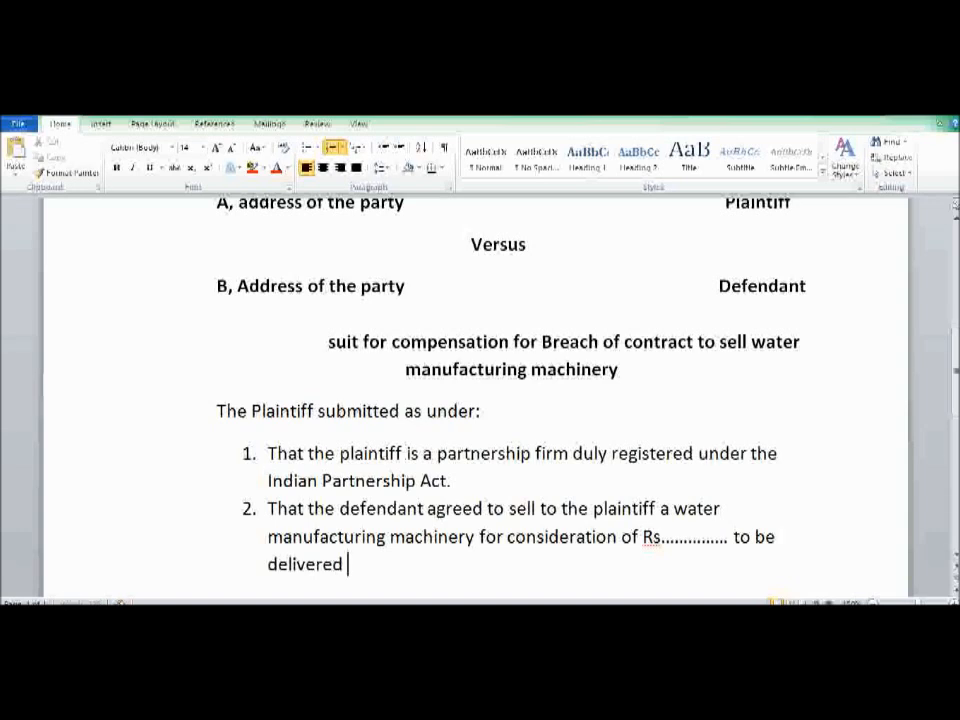
{"action": "type", "text": " A"}
{"action": "type", "text": " on of"}
{"action": "key", "text": "BackSpace"}
{"action": "type", "text": "on of"}
{"action": "key", "text": "BackSpace"}
{"action": "type", "text": "r b"}
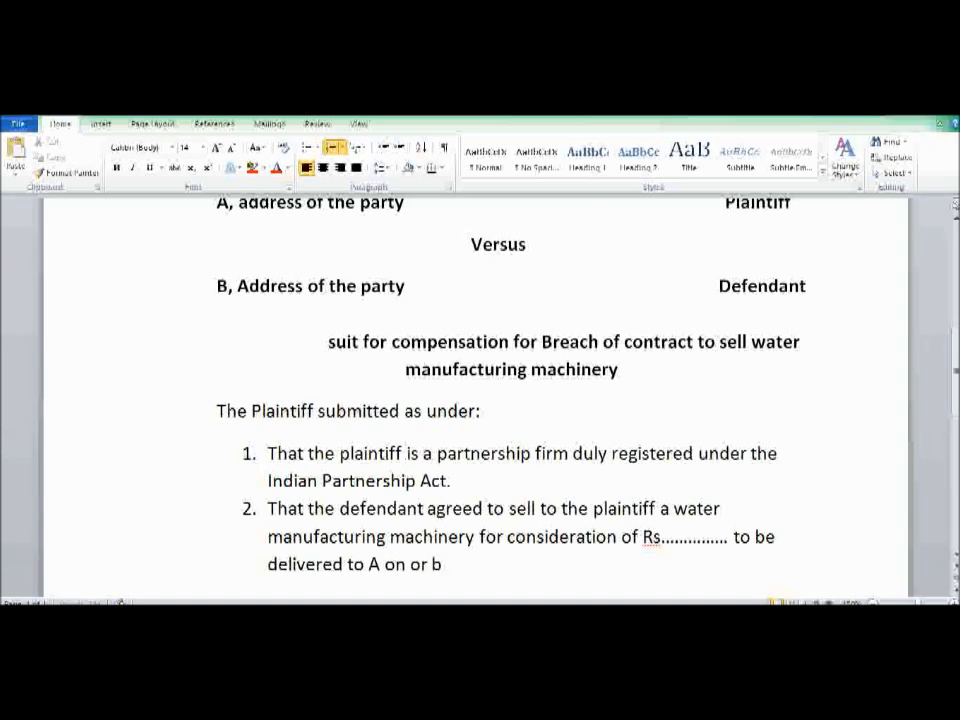
{"action": "type", "text": "efore"}
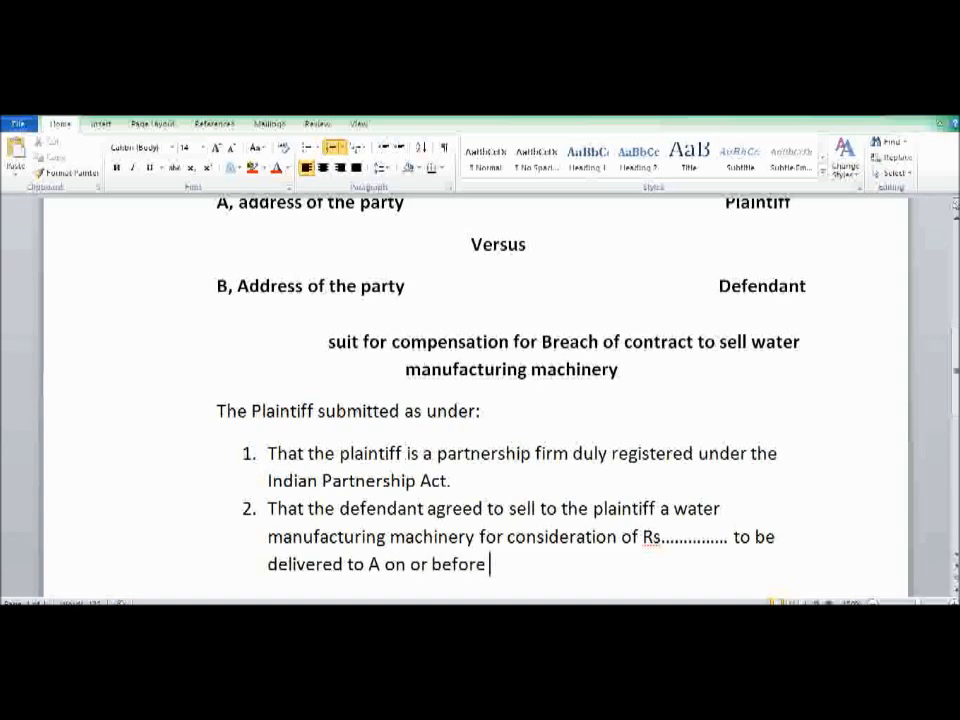
{"action": "type", "text": " ________."}
Start list item 3 with "That the defendant failed to deliver the said machinery to the plaintiff"
{"action": "key", "text": "Return"}
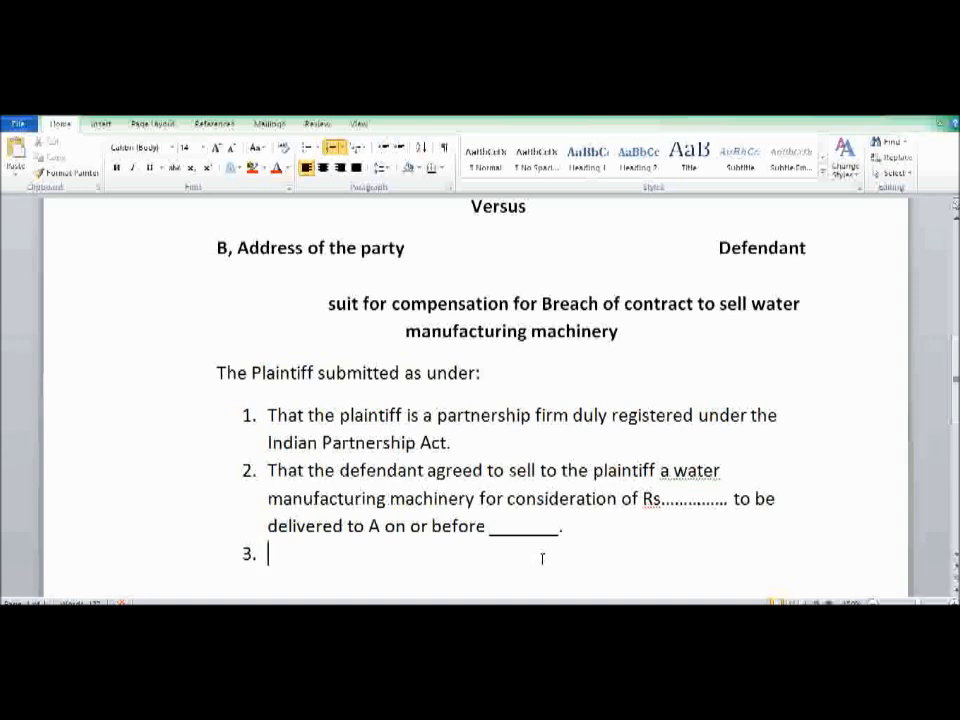
{"action": "type", "text": "That the "}
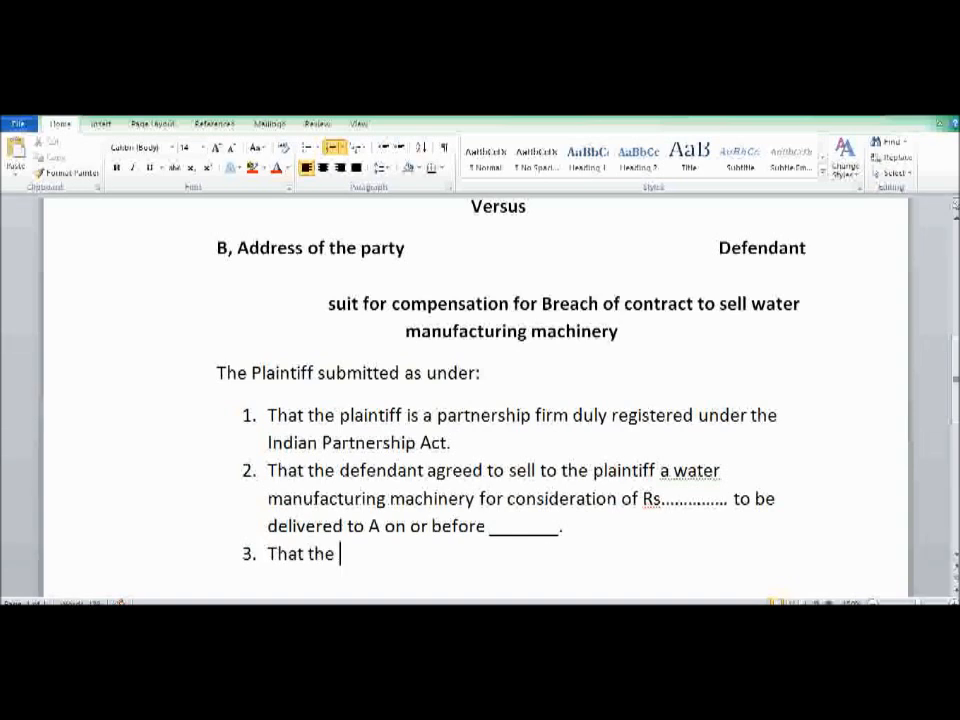
{"action": "type", "text": "defendant"}
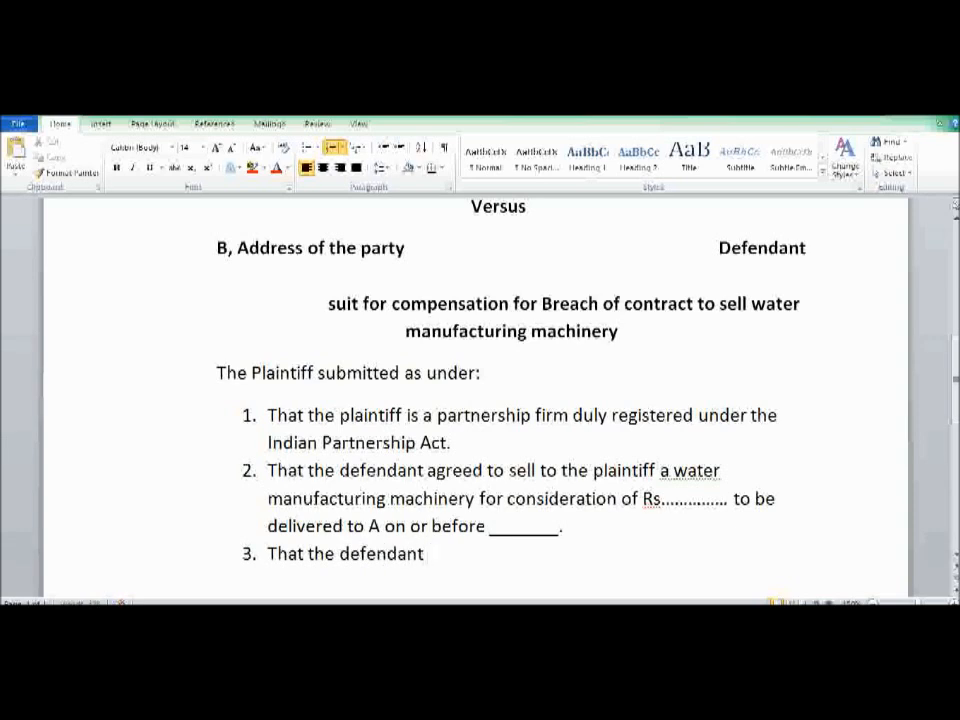
{"action": "type", "text": " failed to deli"}
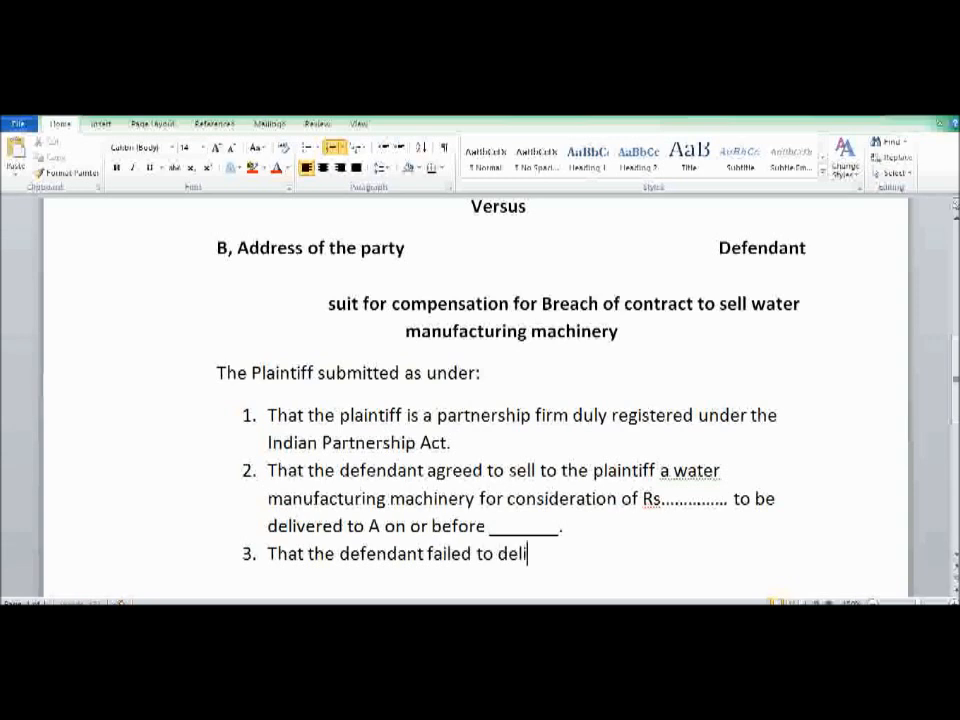
{"action": "type", "text": "ver the said"}
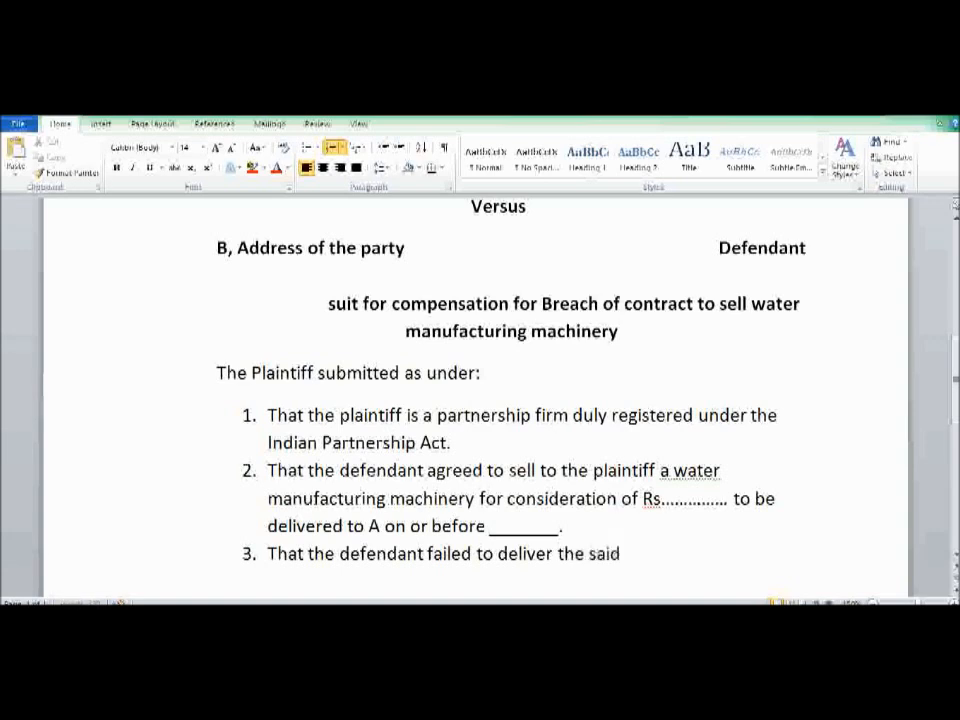
{"action": "type", "text": " mac"}
{"action": "key", "text": "BackSpace"}
{"action": "type", "text": "ac"}
{"action": "key", "text": "BackSpace"}
{"action": "key", "text": "BackSpace"}
{"action": "type", "text": "ch"}
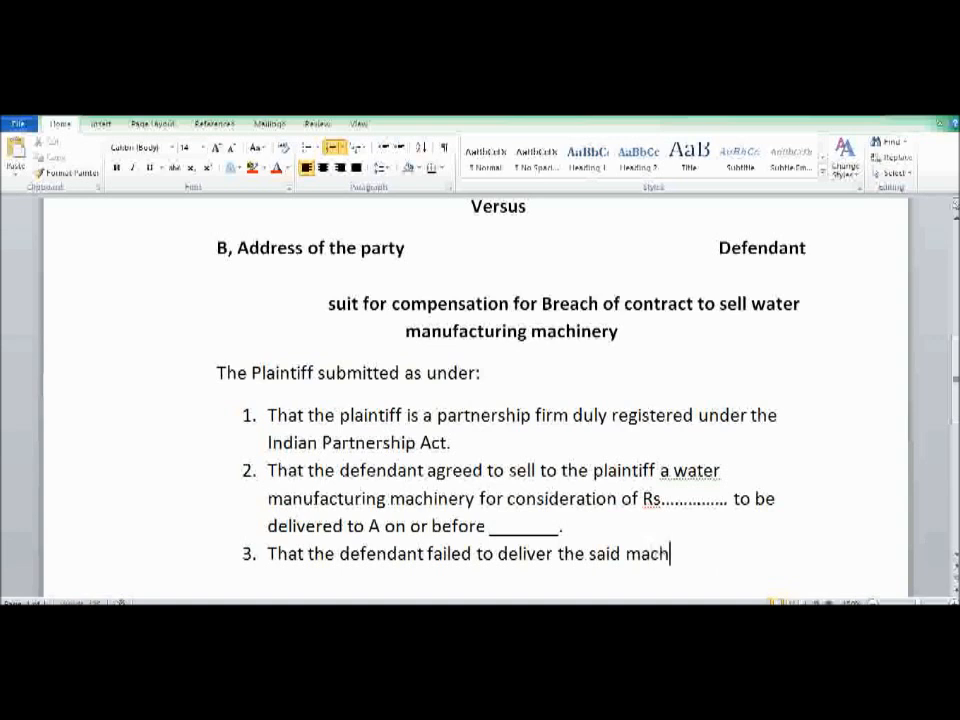
{"action": "type", "text": "inery"}
{"action": "type", "text": "to th"}
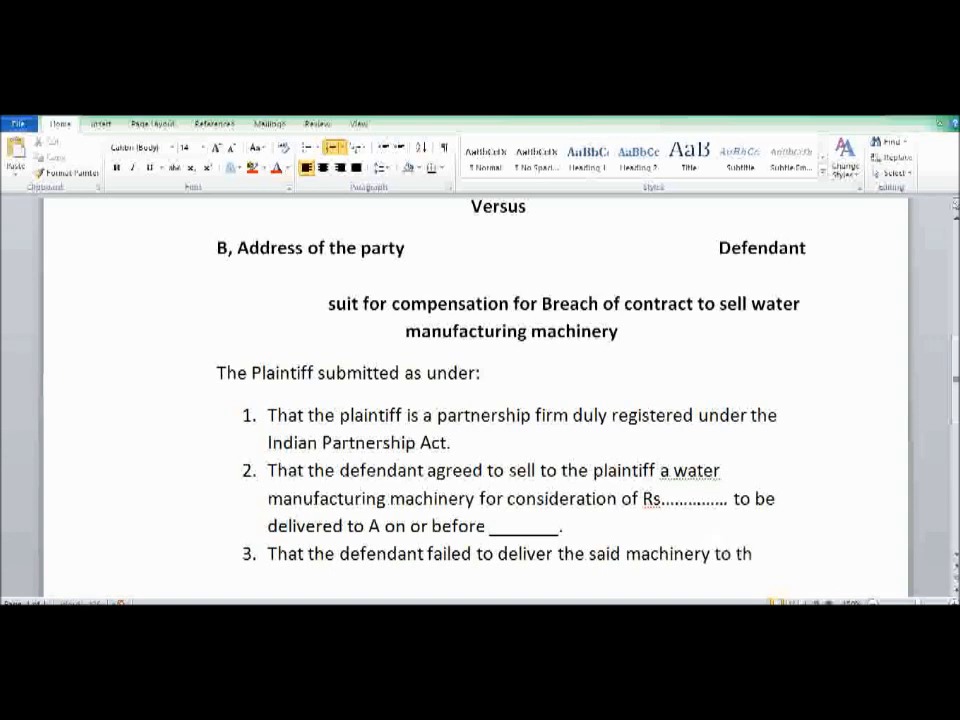
{"action": "type", "text": "e plaintiff"}
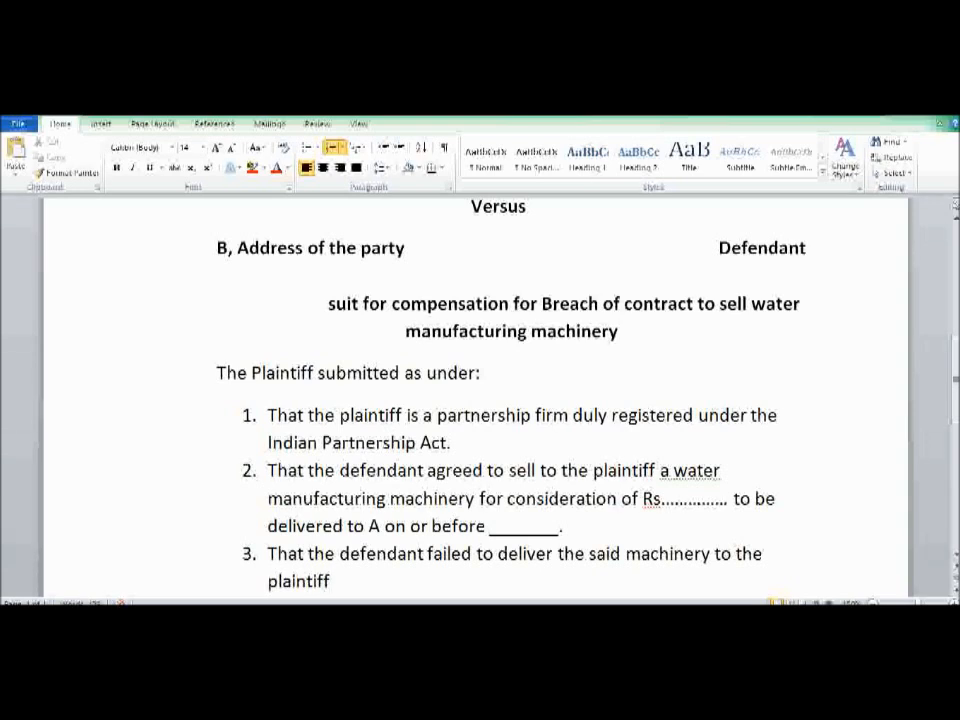
Continue list item 3 with "on the appointed day which caused much dislocation to the"
{"action": "type", "text": " on the ap"}
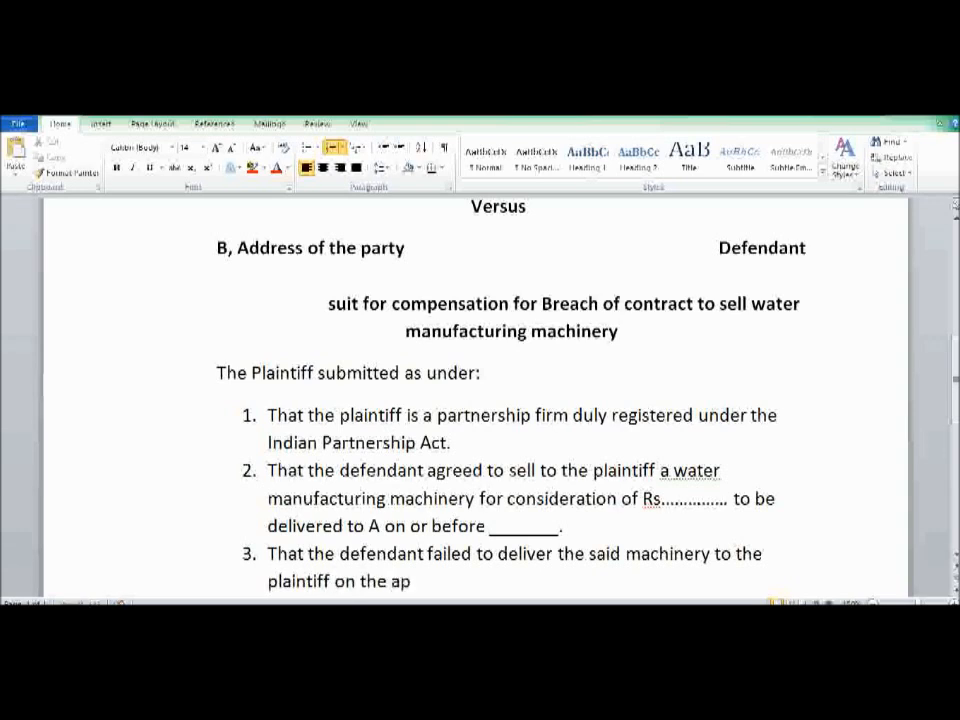
{"action": "type", "text": "pointed "}
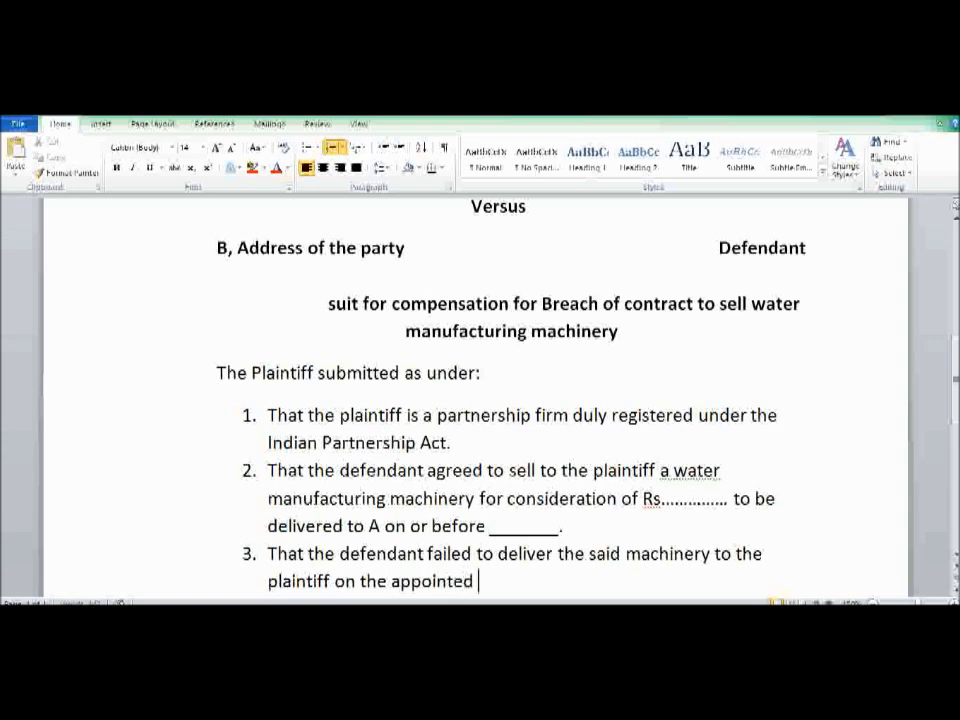
{"action": "type", "text": "day which caused"}
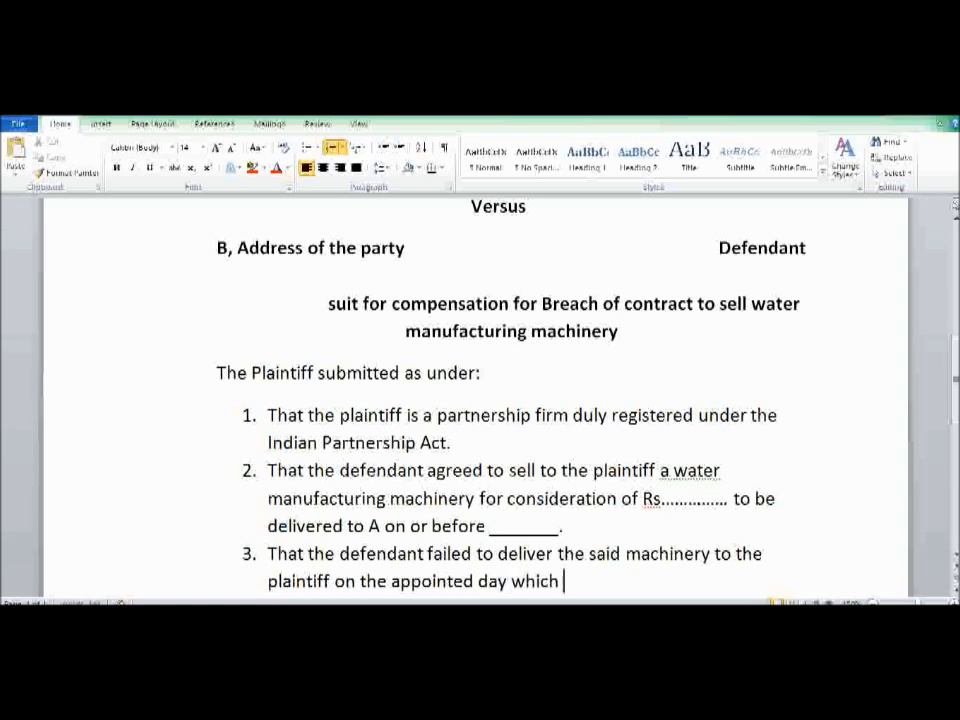
{"action": "type", "text": " much di"}
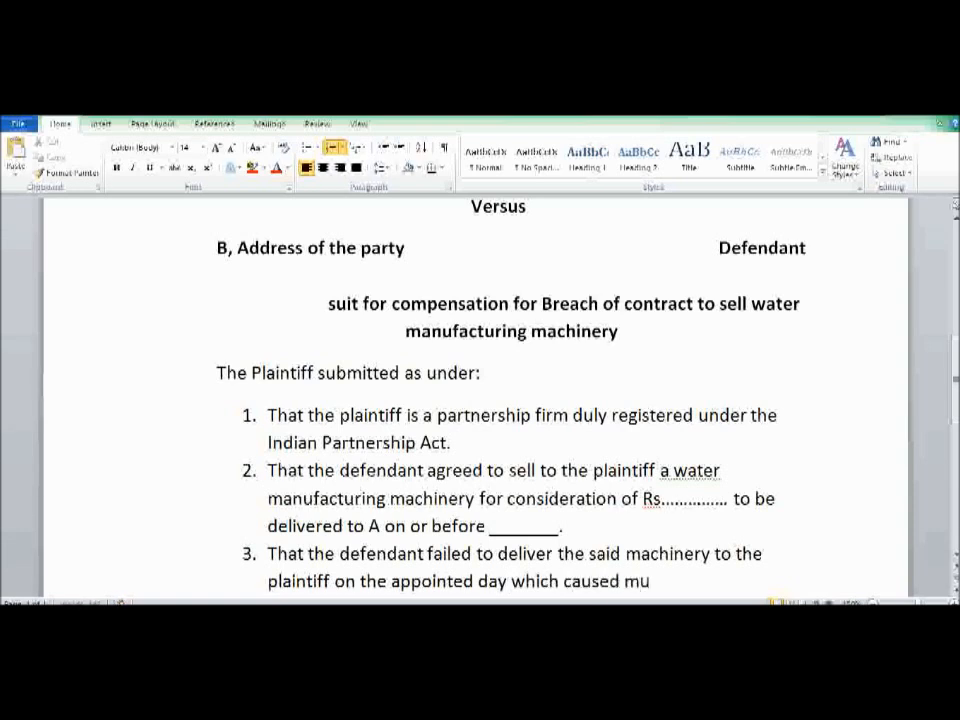
{"action": "key", "text": "BackSpace"}
{"action": "type", "text": "islocation to hthe"}
{"action": "key", "text": "BackSpace"}
{"action": "key", "text": "BackSpace"}
{"action": "key", "text": "BackSpace"}
{"action": "key", "text": "BackSpace"}
{"action": "key", "text": "BackSpace"}
{"action": "key", "text": "BackSpace"}
{"action": "type", "text": "the"}
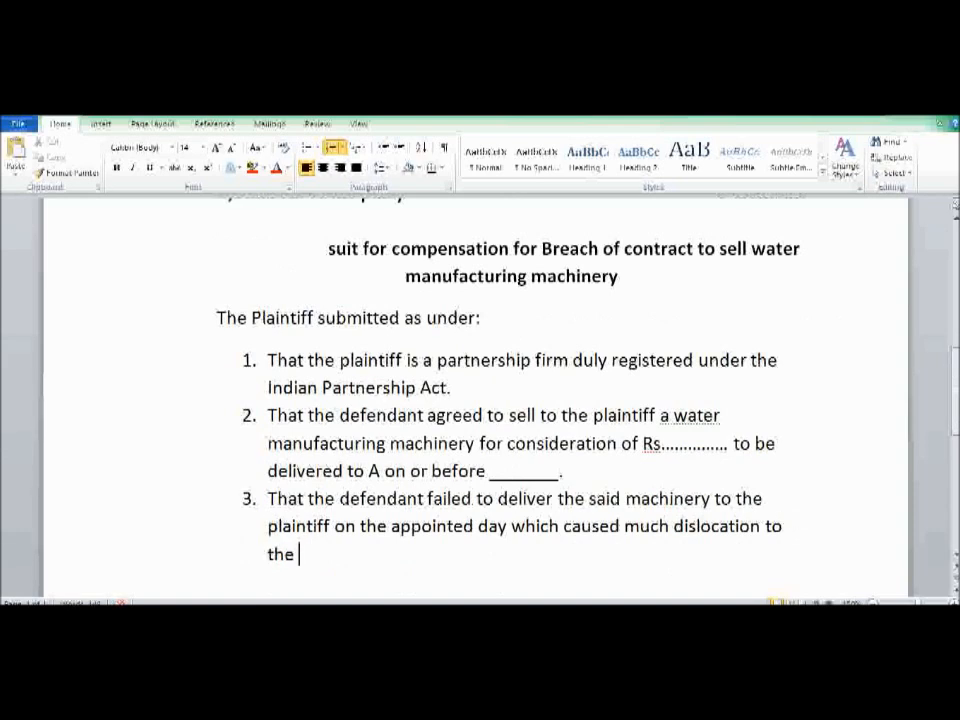
Finish list item 3 with "business of the plaintiff and causes damages to the plaintiff."
{"action": "type", "text": " business of the plaintiff and cu"}
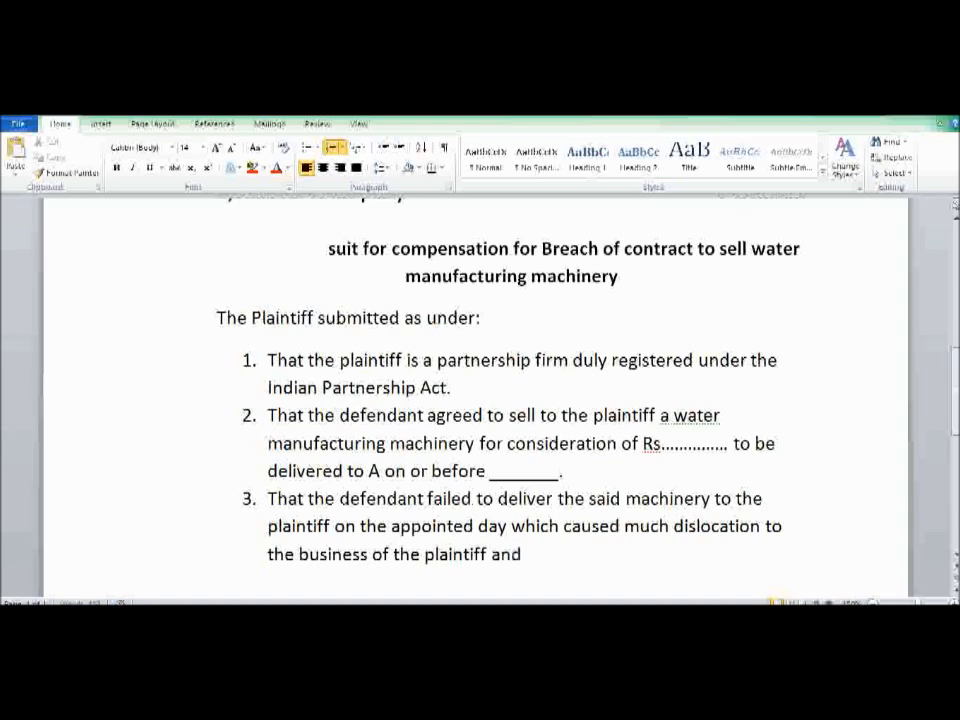
{"action": "key", "text": "BackSpace"}
{"action": "type", "text": "aused"}
{"action": "key", "text": "BackSpace"}
{"action": "key", "text": "BackSpace"}
{"action": "type", "text": "s"}
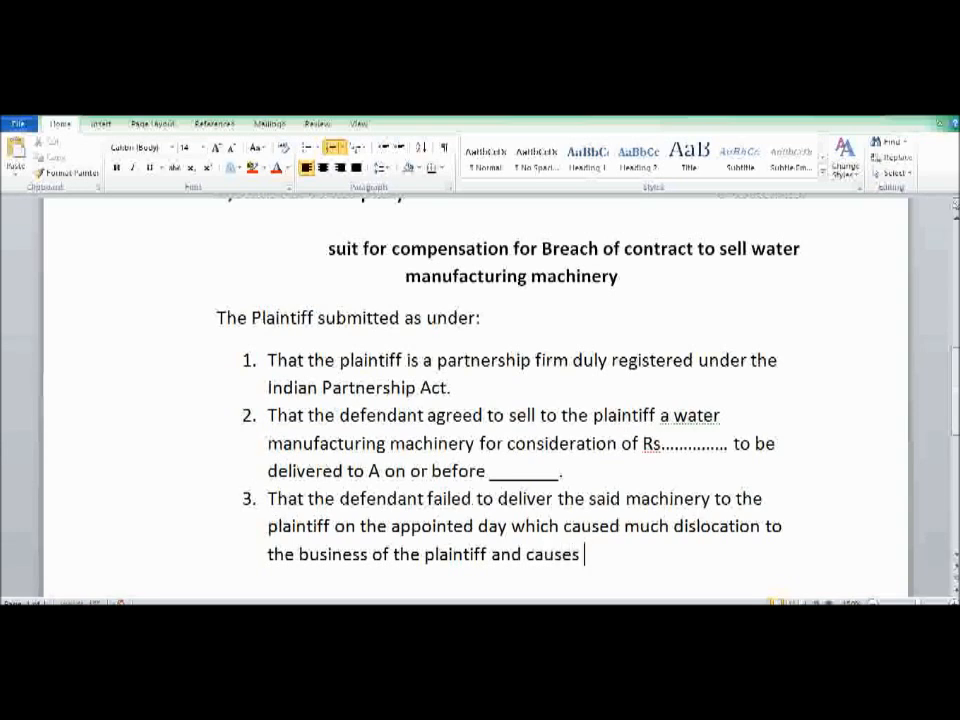
{"action": "type", "text": " damages to the "}
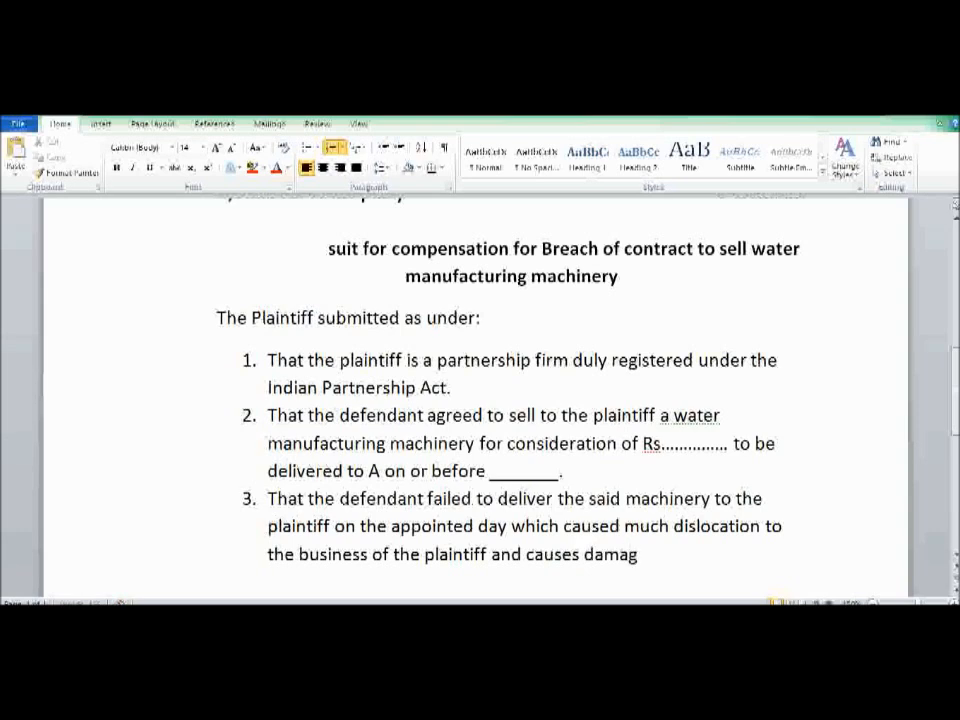
{"action": "type", "text": "plaintiff."}
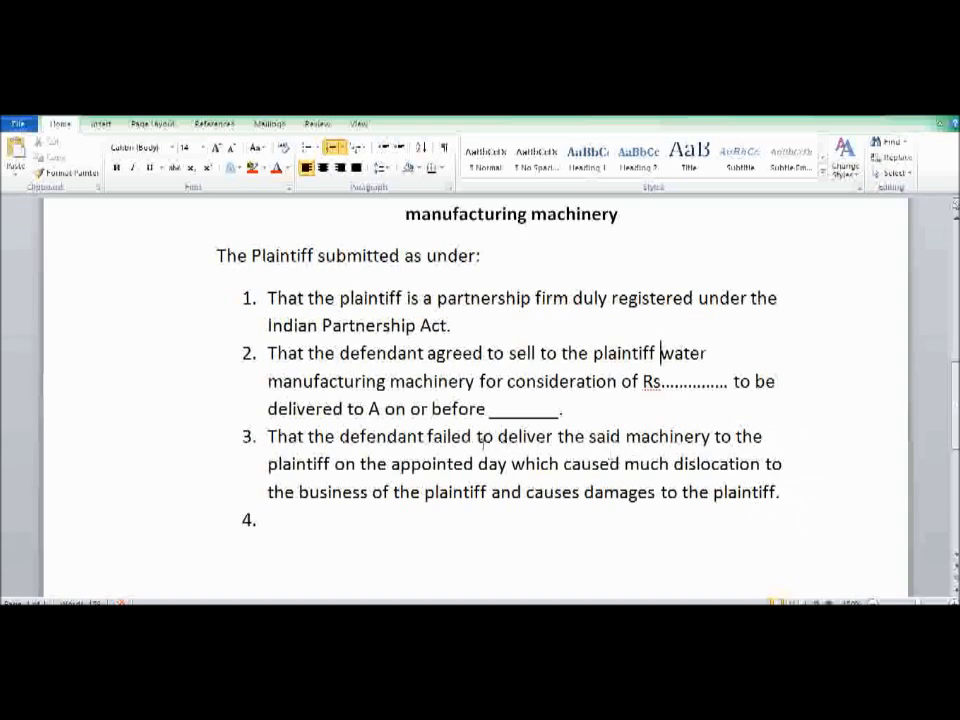
Review the wording of list item 3, highlighting "failed", "day" and "causes damages" in turn
{"action": "left_click_drag", "start_coordinate": [471, 437], "coordinate": [428, 437]}
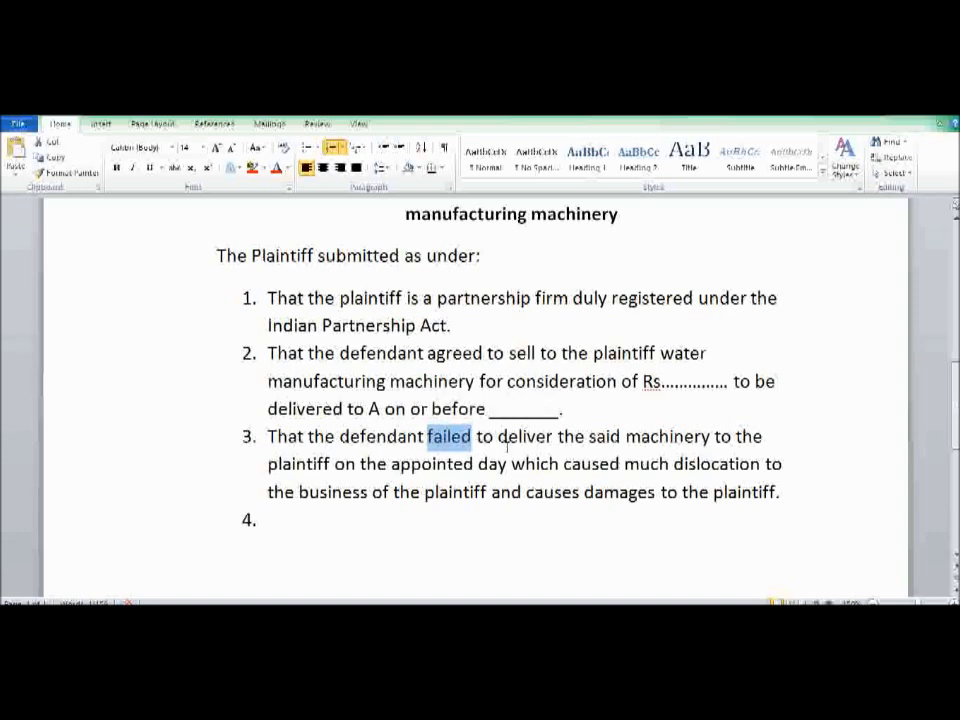
{"action": "left_click_drag", "start_coordinate": [507, 464], "coordinate": [479, 464]}
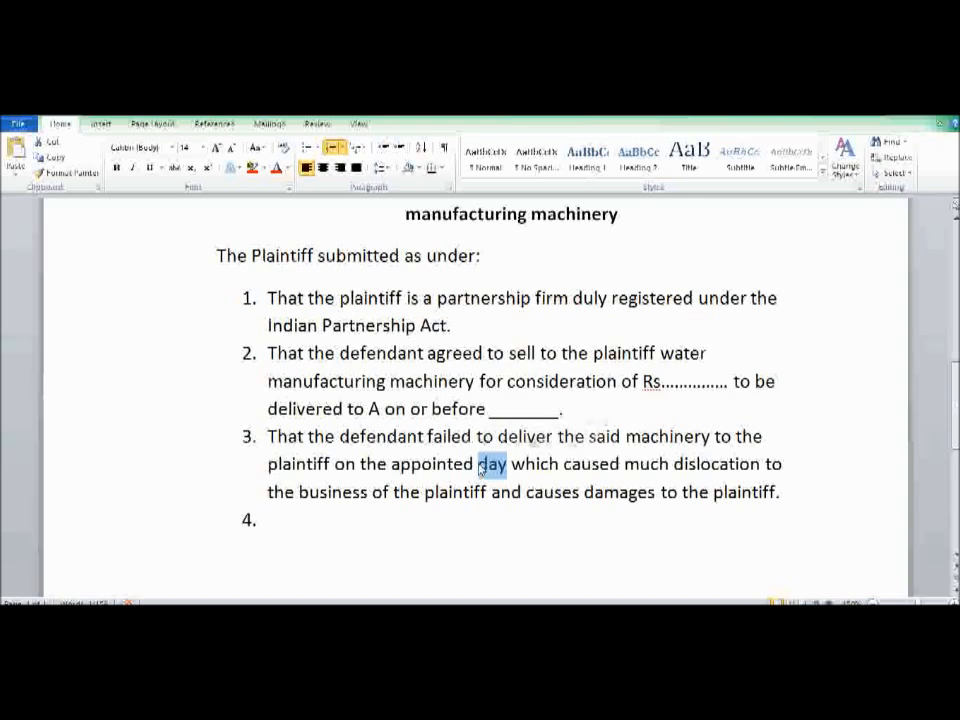
{"action": "left_click", "coordinate": [563, 516]}
{"action": "left_click_drag", "start_coordinate": [551, 503], "coordinate": [641, 503]}
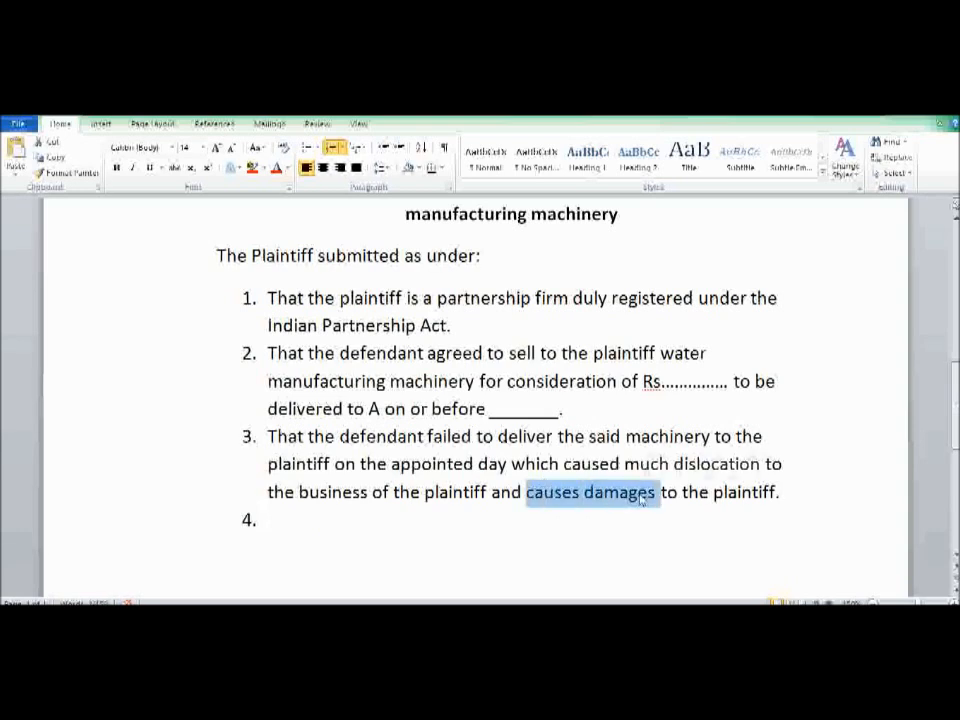
Start list item 4 with "That the plaintiff was all the time ready and willing"
{"action": "left_click", "coordinate": [652, 548]}
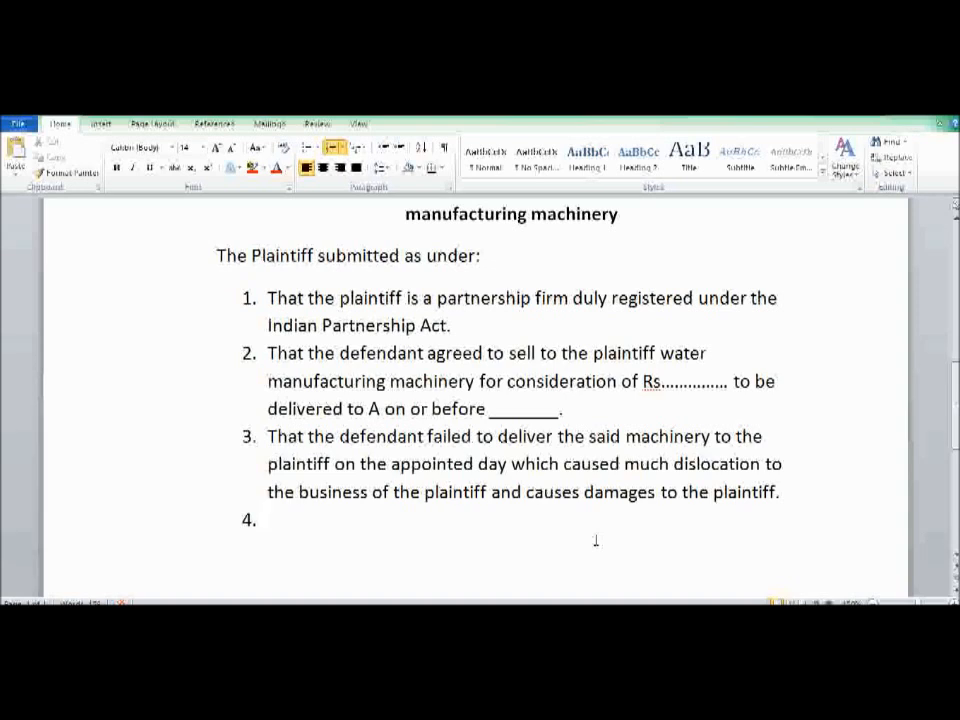
{"action": "type", "text": "that the plainti"}
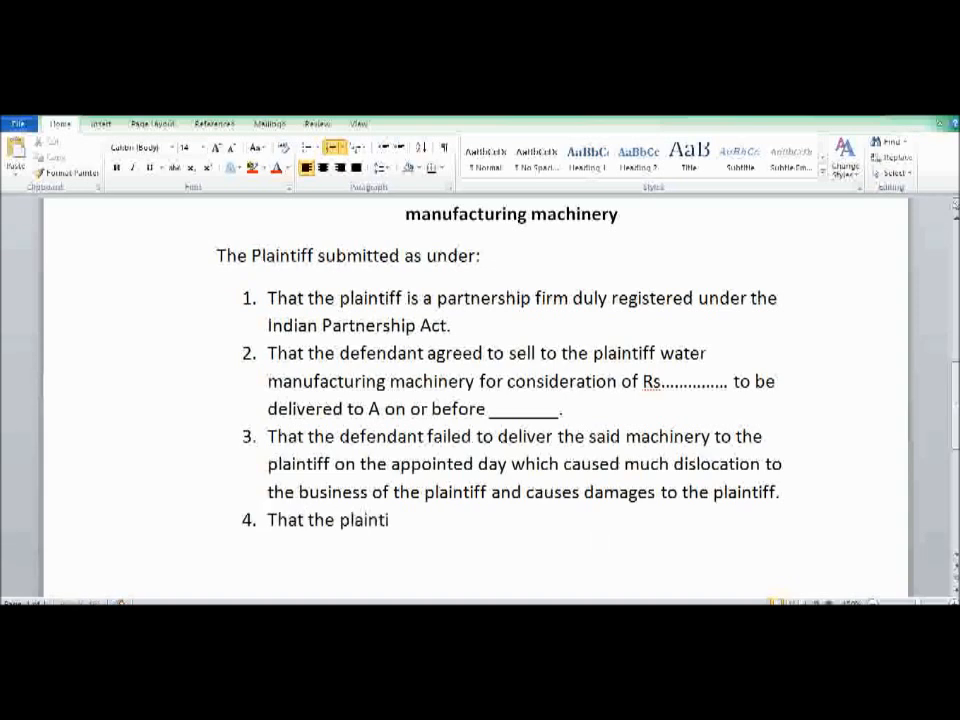
{"action": "type", "text": "ff was"}
{"action": "type", "text": " all the time "}
{"action": "type", "text": "ready an"}
{"action": "type", "text": "d willing"}
Finish list item 4 with "to perform their part of the contract." and add an empty item below it
{"action": "type", "text": " to perform"}
{"action": "type", "text": " thier par"}
{"action": "type", "text": "their part"}
{"action": "type", "text": " of the cou"}
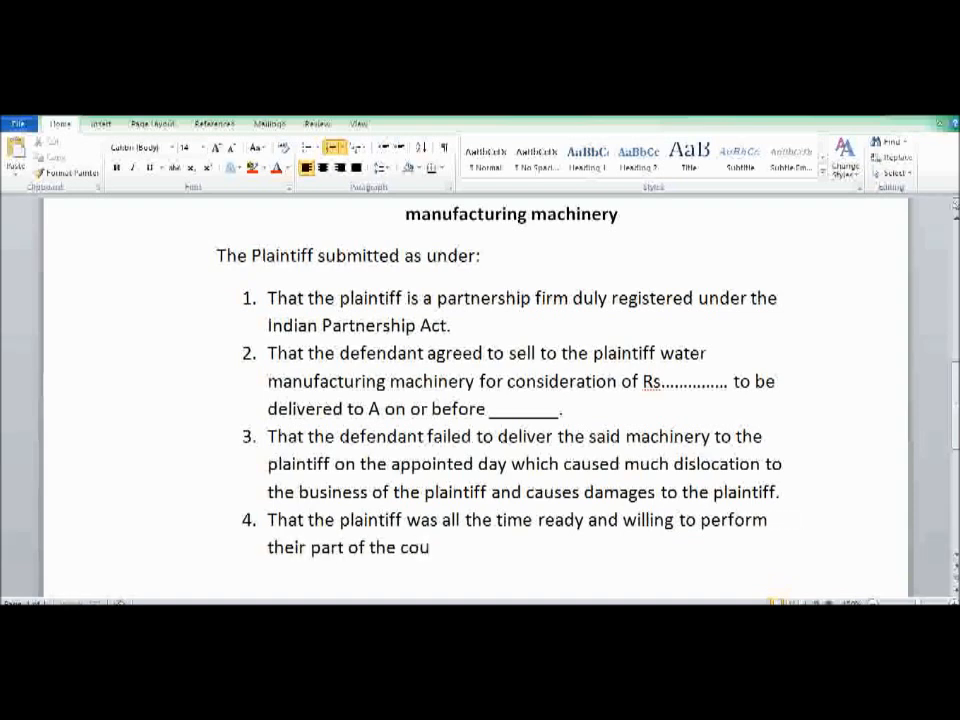
{"action": "key", "text": "BackSpace"}
{"action": "type", "text": "ntract."}
{"action": "key", "text": "Return"}
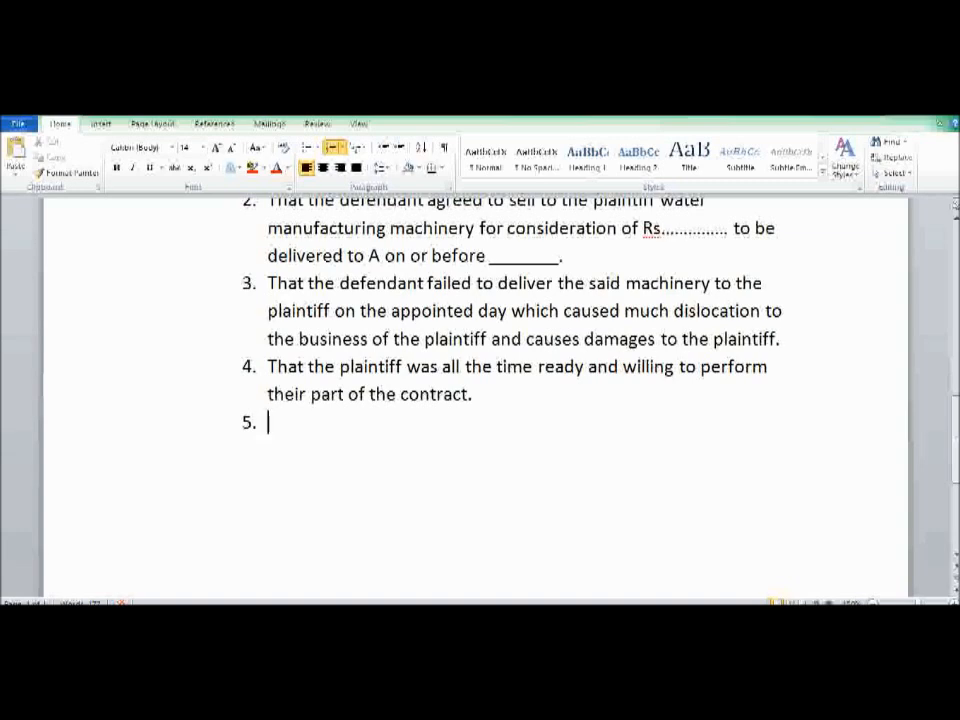
Start list item 5 with "That the cause of action"
{"action": "type", "text": "that the"}
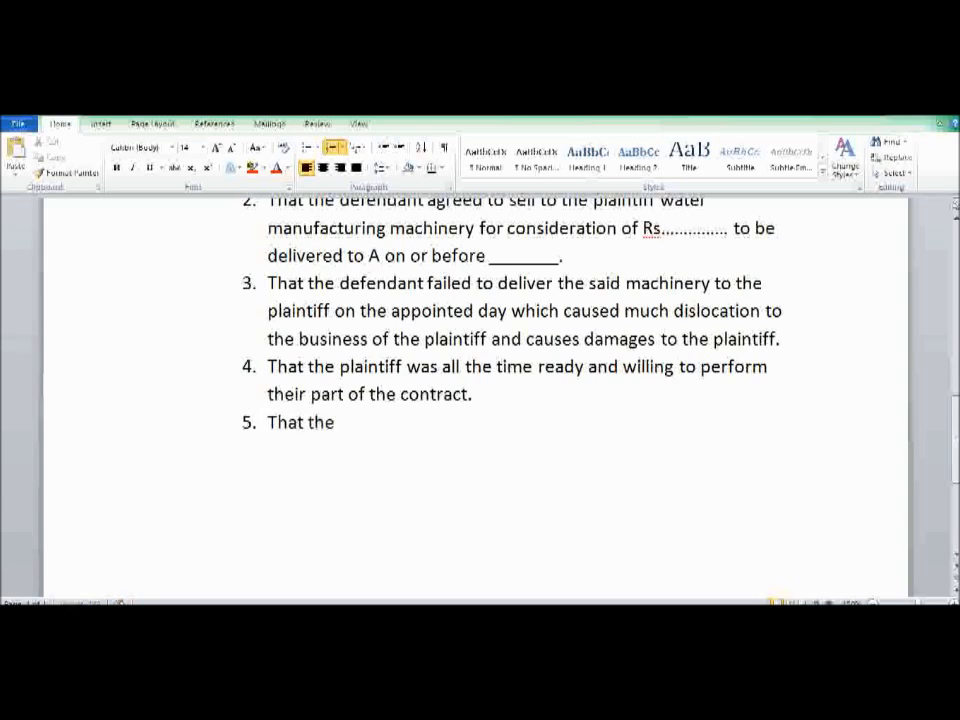
{"action": "type", "text": " couse of"}
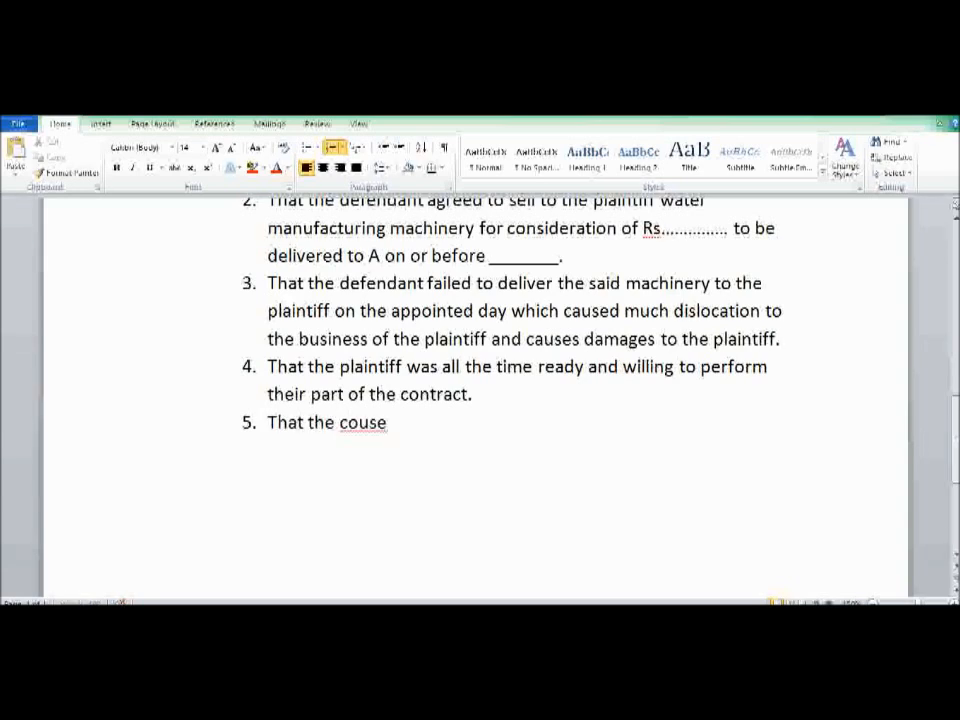
{"action": "key", "text": "BackSpace"}
{"action": "key", "text": "BackSpace"}
{"action": "key", "text": "BackSpace"}
{"action": "key", "text": "BackSpace"}
{"action": "key", "text": "BackSpace"}
{"action": "key", "text": "BackSpace"}
{"action": "key", "text": "BackSpace"}
{"action": "key", "text": "BackSpace"}
{"action": "type", "text": "ause"}
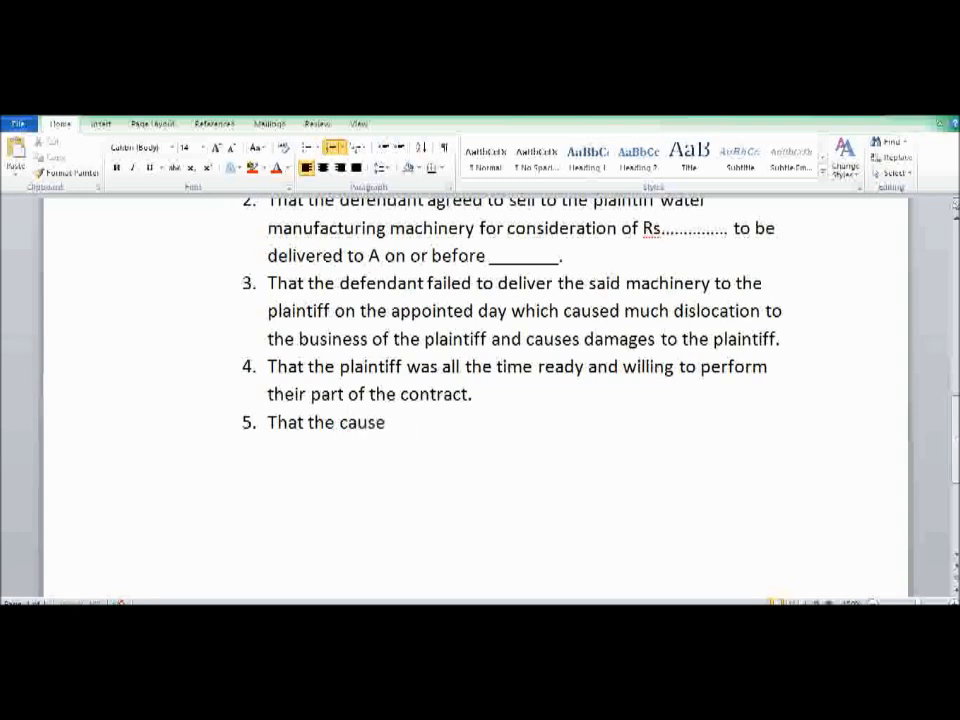
{"action": "type", "text": " of action "}
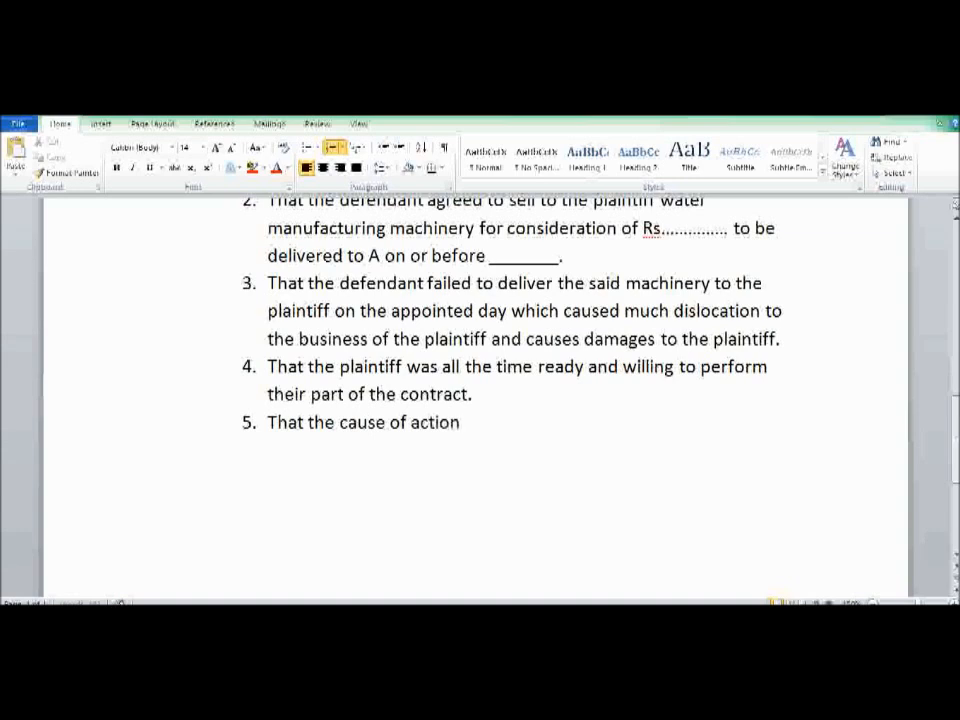
Continue list item 5 with "arose on ______ when the machinery was to be delivered at _______", using underscores for the date and place blanks
{"action": "type", "text": "arose on _______"}
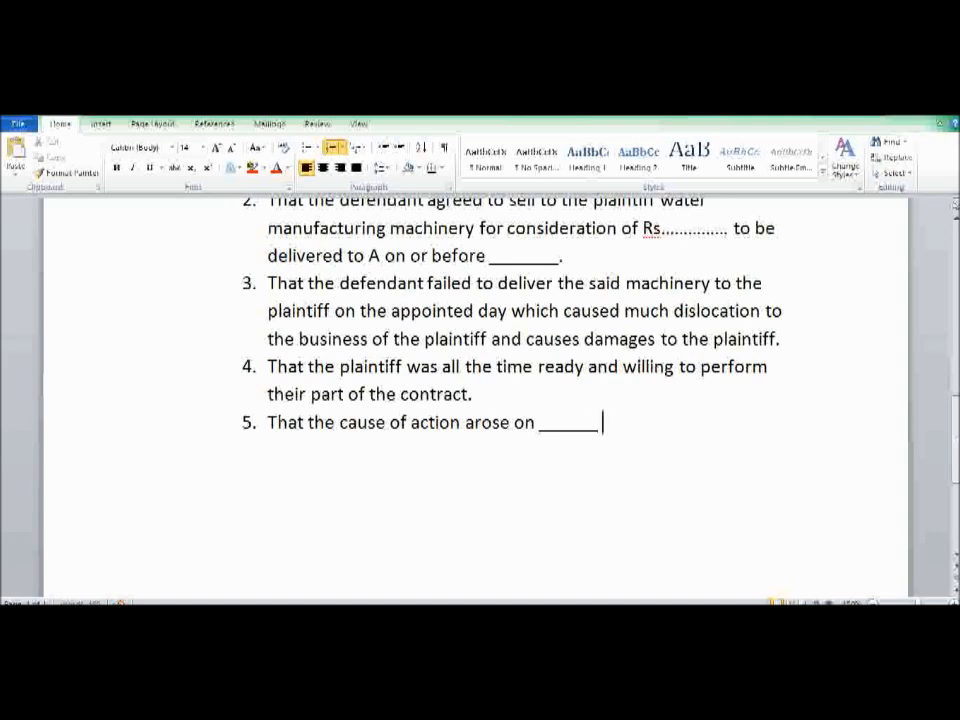
{"action": "type", "text": " when the ma"}
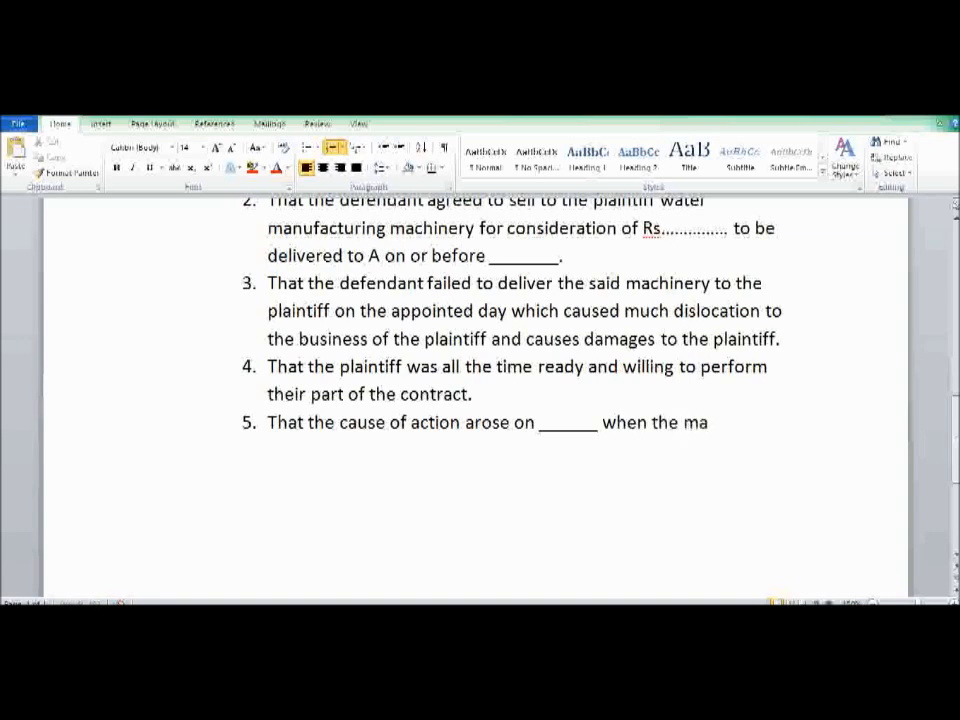
{"action": "type", "text": "chinery was to be"}
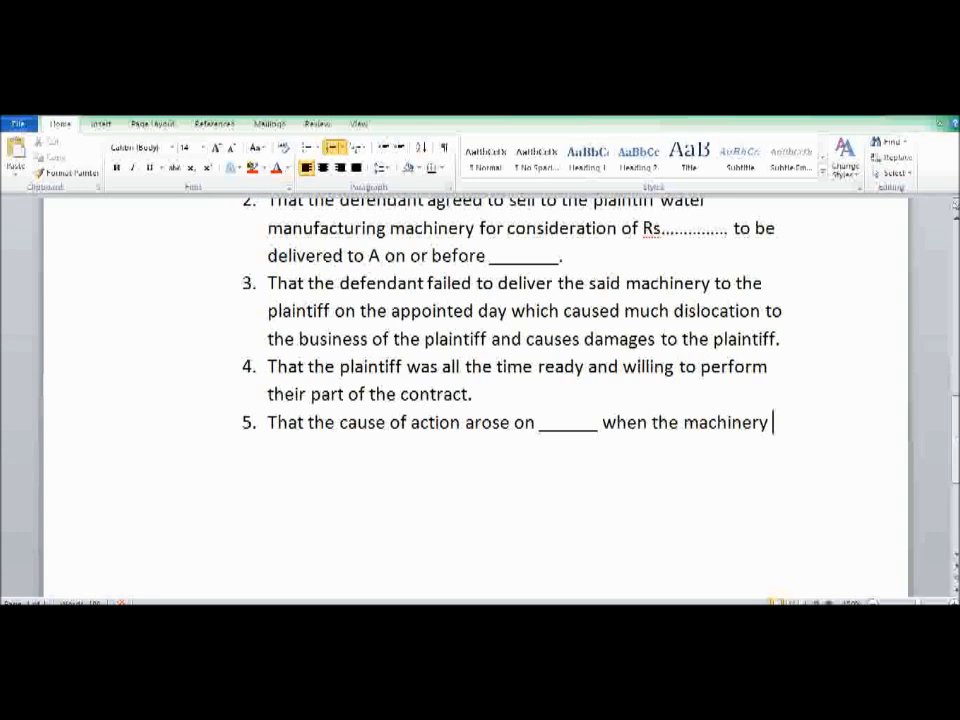
{"action": "type", "text": " d"}
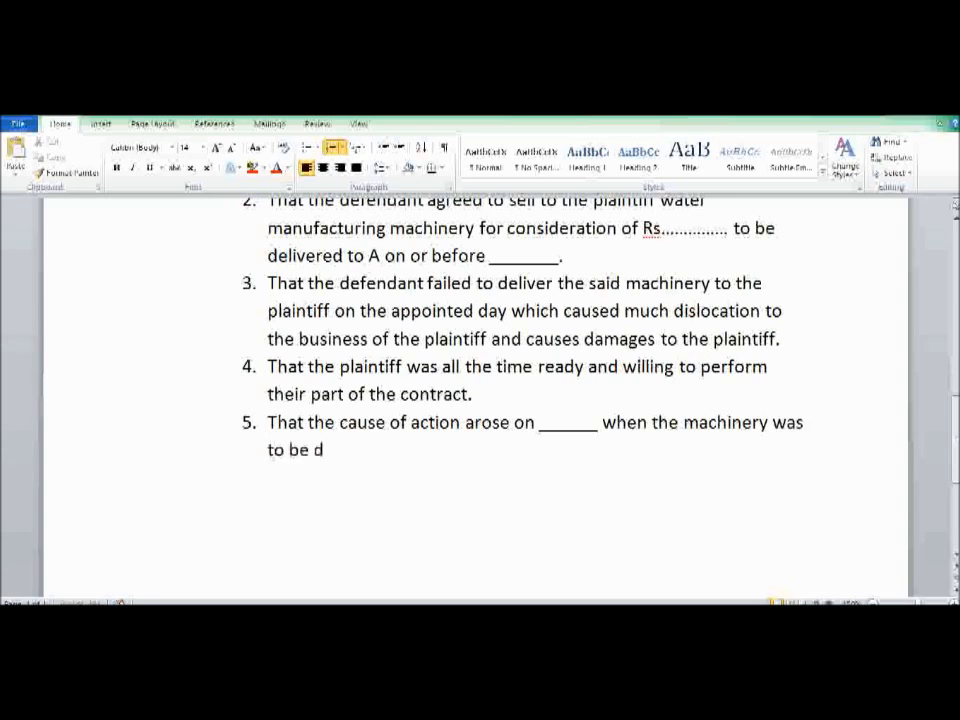
{"action": "type", "text": "elivered at "}
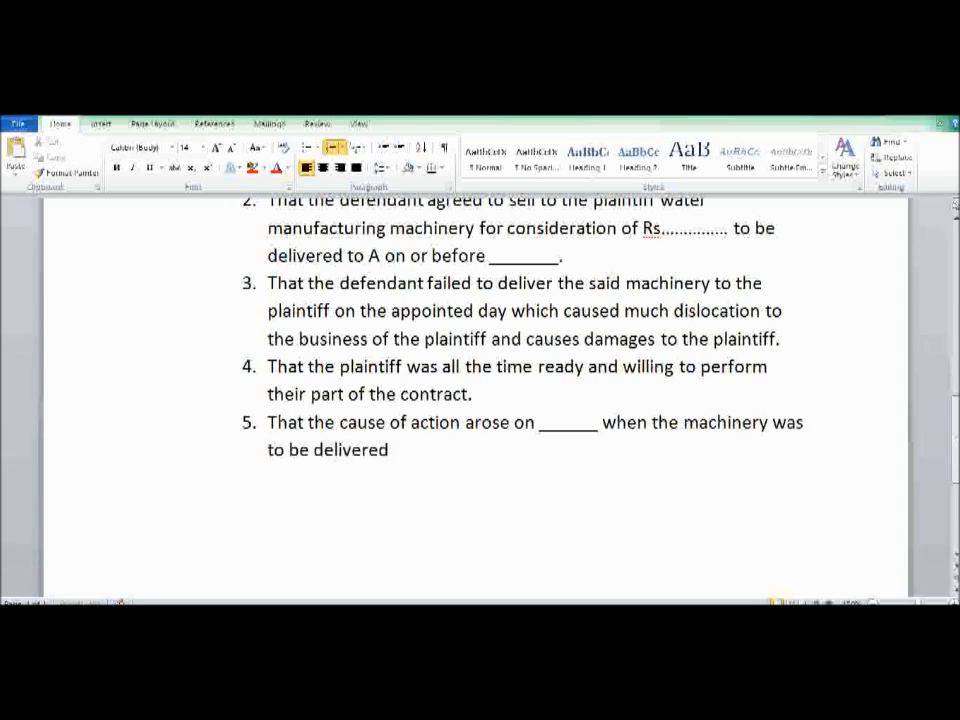
{"action": "type", "text": "________"}
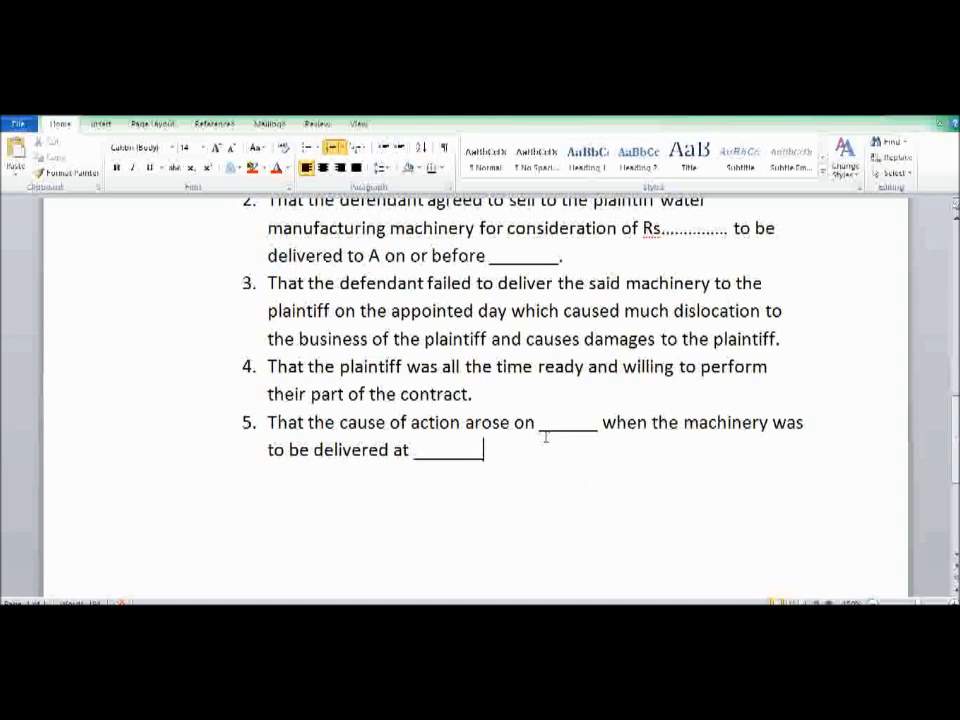
Finish list item 5 with ". Hence the court has jurisdiction." and add an empty item below it
{"action": "left_click_drag", "start_coordinate": [545, 434], "coordinate": [598, 446]}
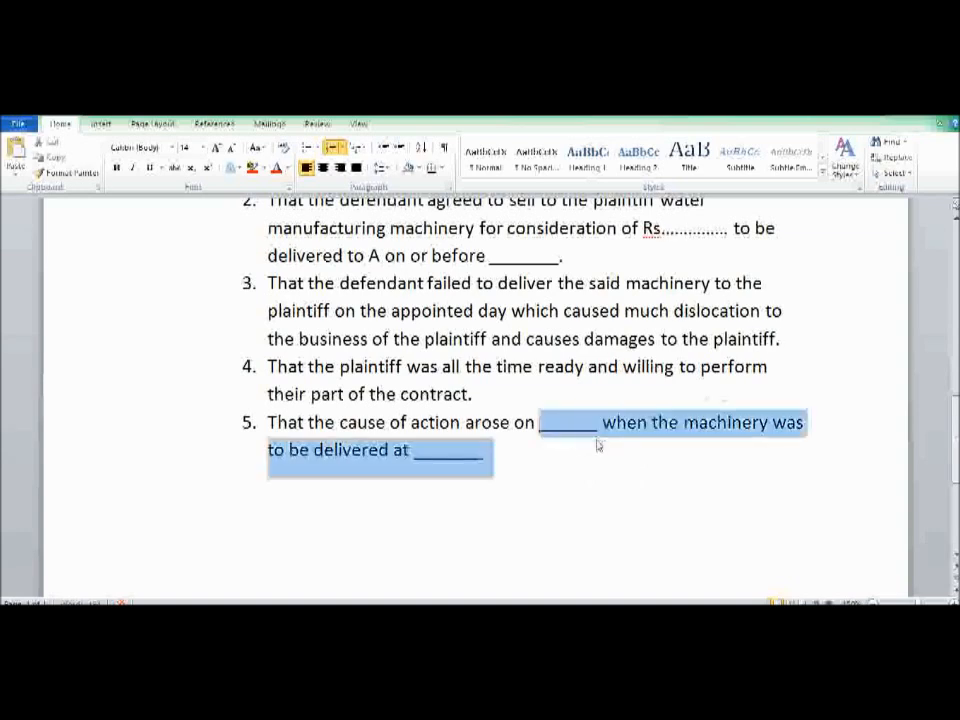
{"action": "left_click", "coordinate": [560, 463]}
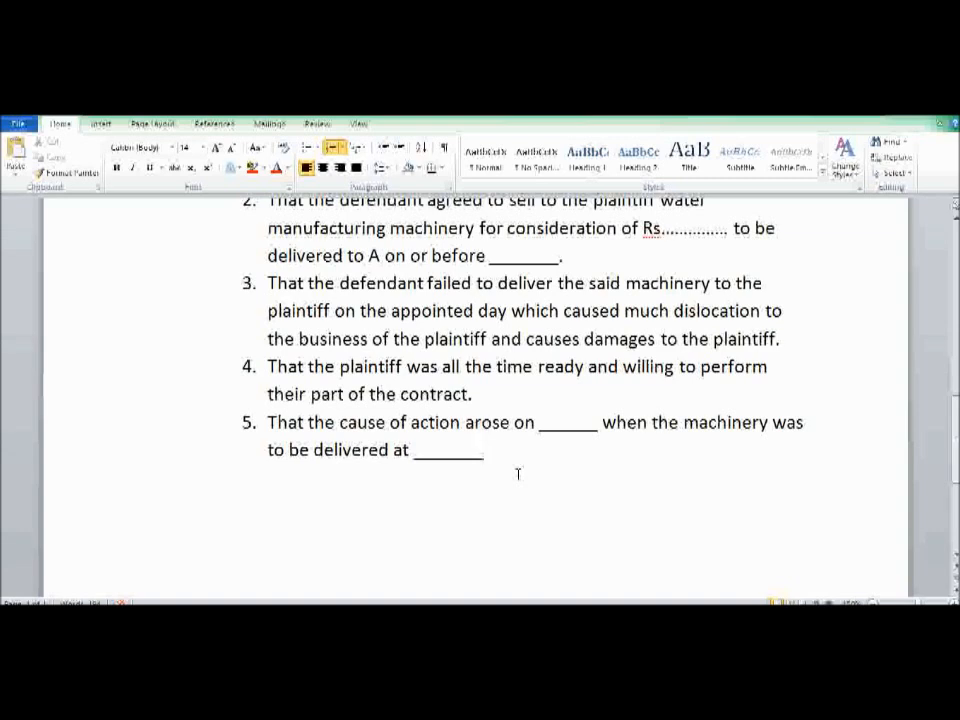
{"action": "type", "text": ". h"}
{"action": "type", "text": "ence the"}
{"action": "type", "text": " court"}
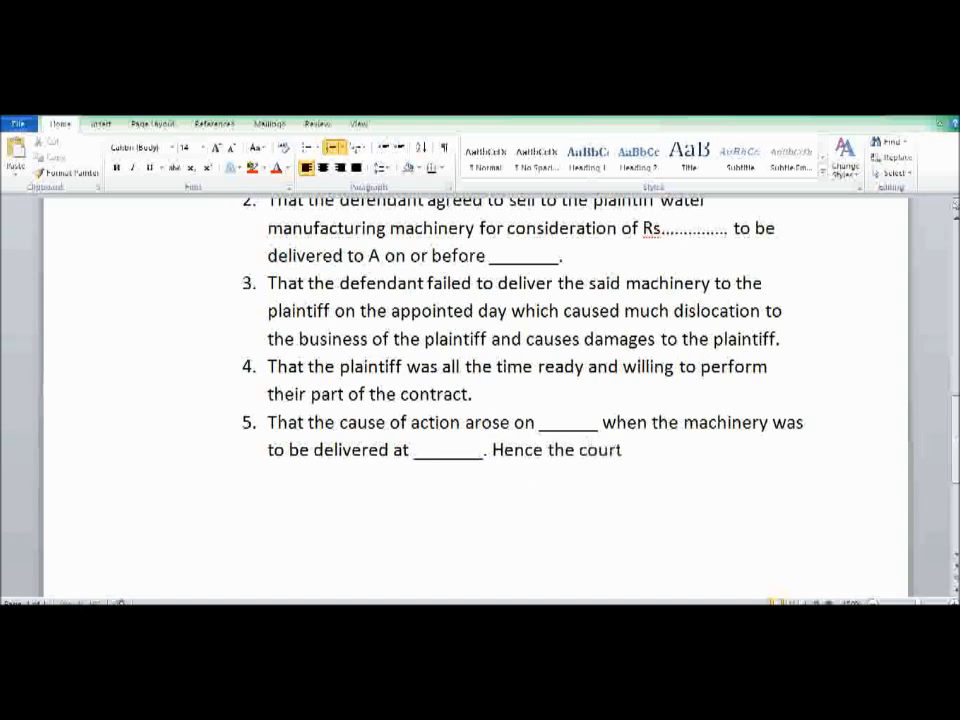
{"action": "type", "text": " has juri"}
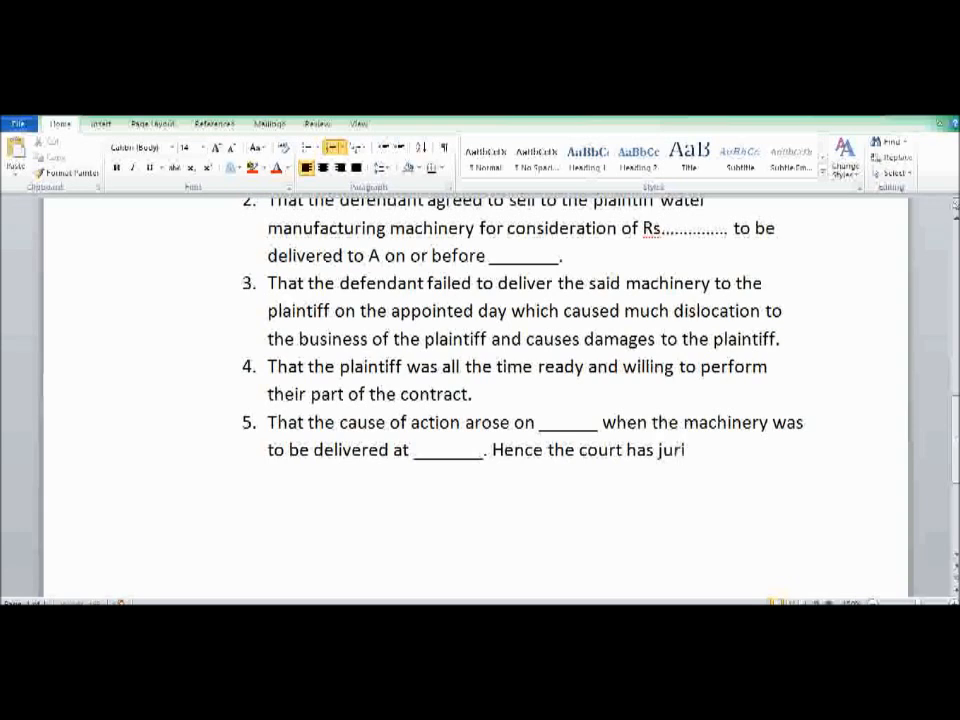
{"action": "type", "text": "sdiction."}
{"action": "key", "text": "Return"}
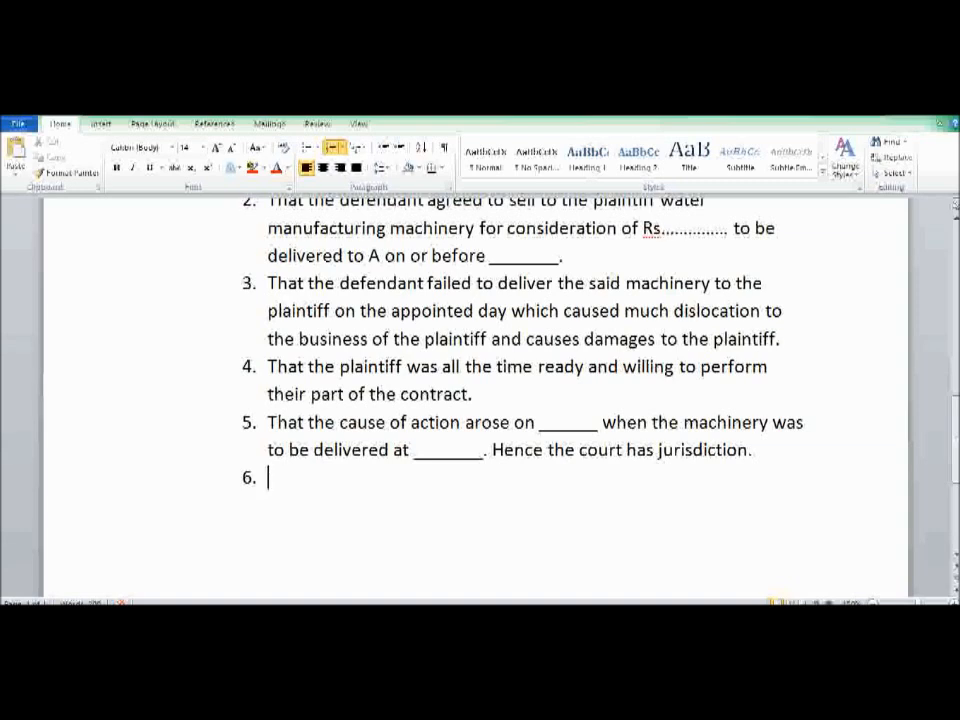
Write list item 6: "That the value to the suit for the purpose of court fee and jurisdiction is Rs............. Hence the court has jurisdiction."
{"action": "type", "text": "That the value to the suit for the purpose of court fee and jurisdiction is Rs............ Hece"}
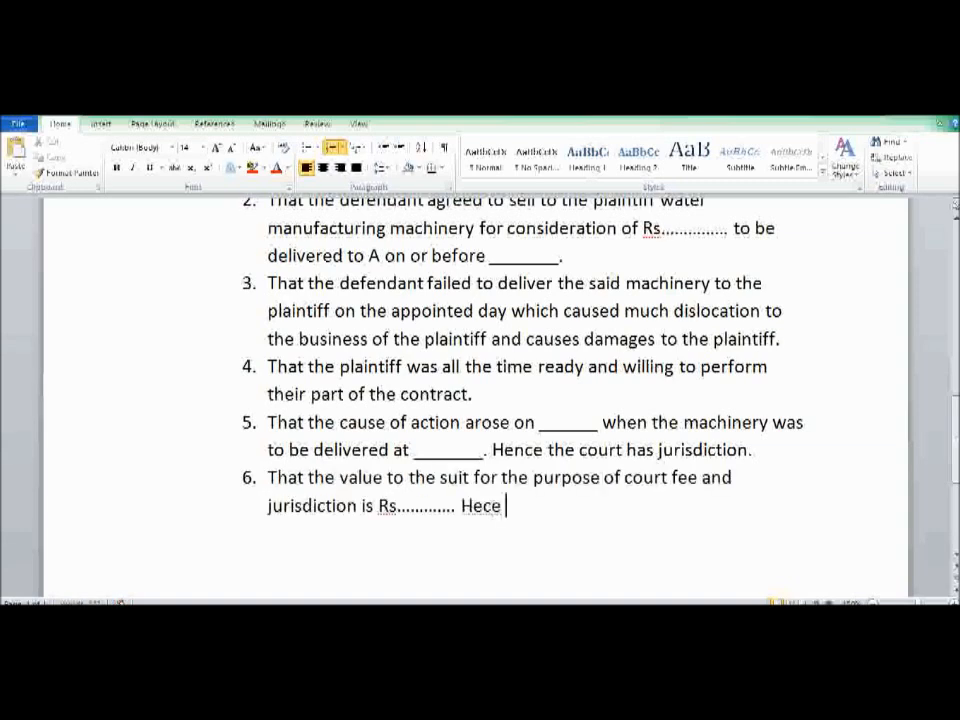
{"action": "key", "text": "BackSpace"}
{"action": "key", "text": "BackSpace"}
{"action": "type", "text": "nce the cour t"}
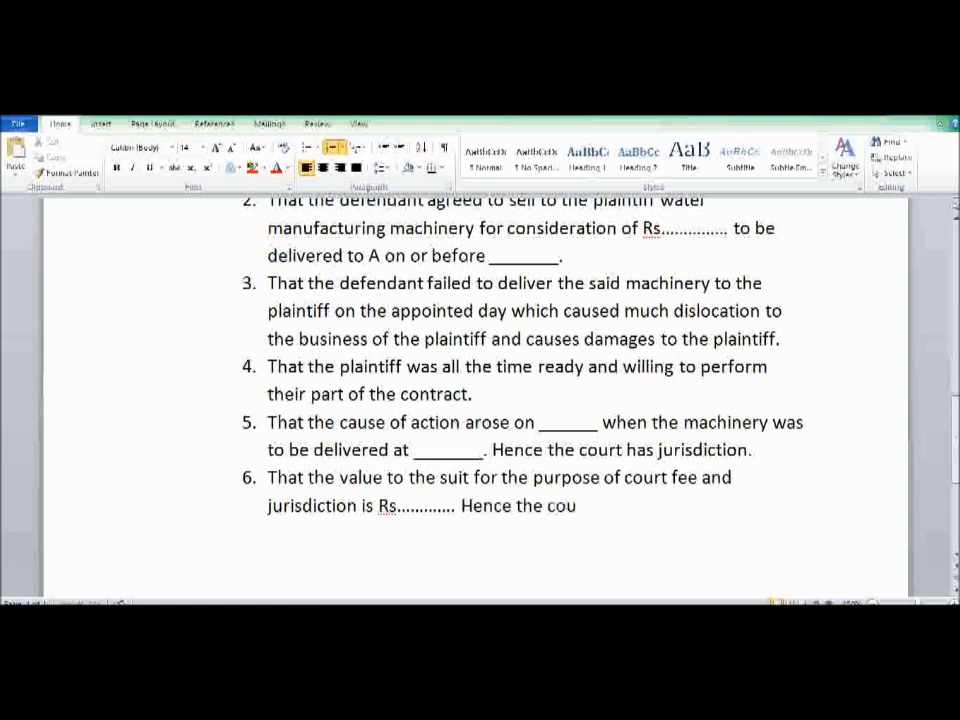
{"action": "key", "text": "BackSpace"}
{"action": "key", "text": "BackSpace"}
{"action": "type", "text": "t has jur"}
{"action": "scroll", "coordinate": [480, 380], "scroll_direction": "up", "scroll_amount": 2}
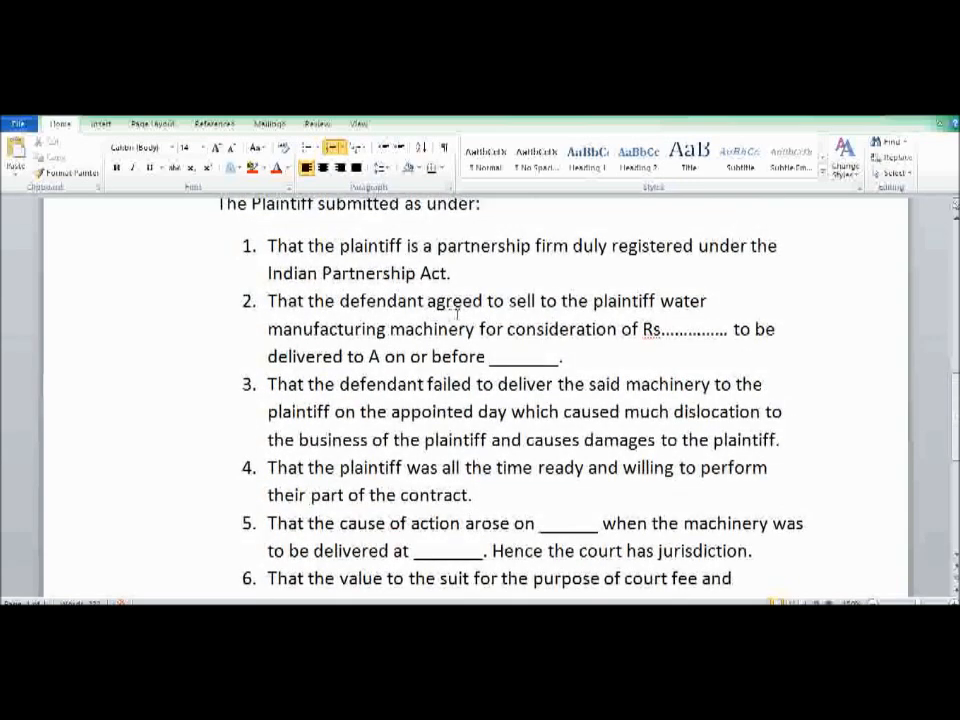
{"action": "scroll", "coordinate": [470, 328], "scroll_direction": "down", "scroll_amount": 2}
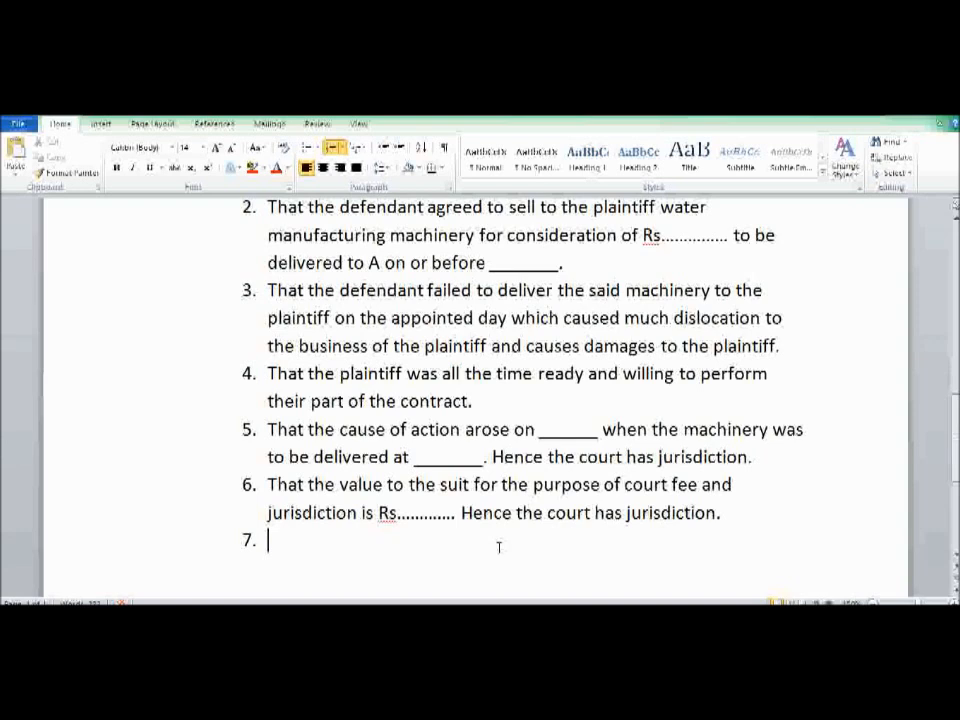
Add "Prayer:" as list item 7, with "It is prayed that a decree for payment of Rs. ........... with" on the line beneath
{"action": "type", "text": "Prayer:"}
{"action": "key", "text": "shift+Return"}
{"action": "type", "text": "It is"}
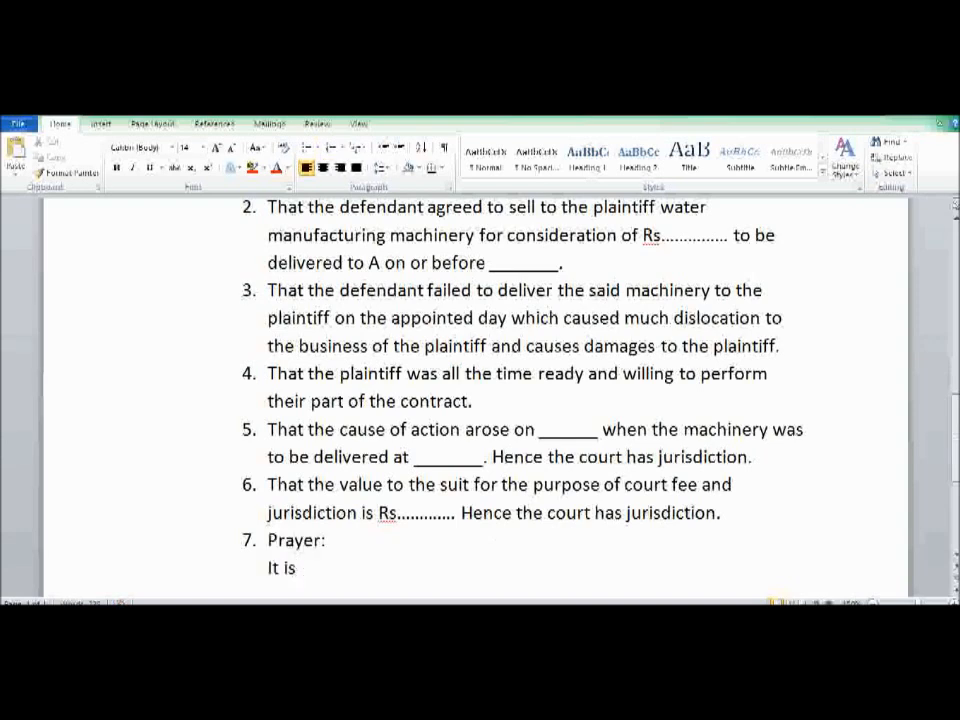
{"action": "type", "text": " prayed that a de"}
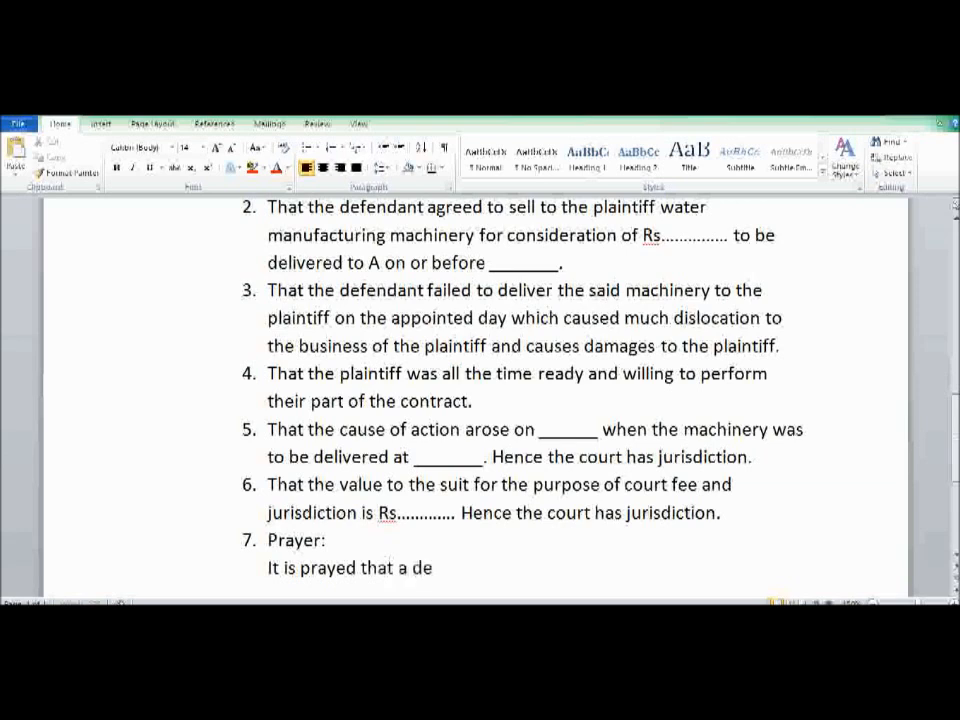
{"action": "type", "text": "cree for payment of "}
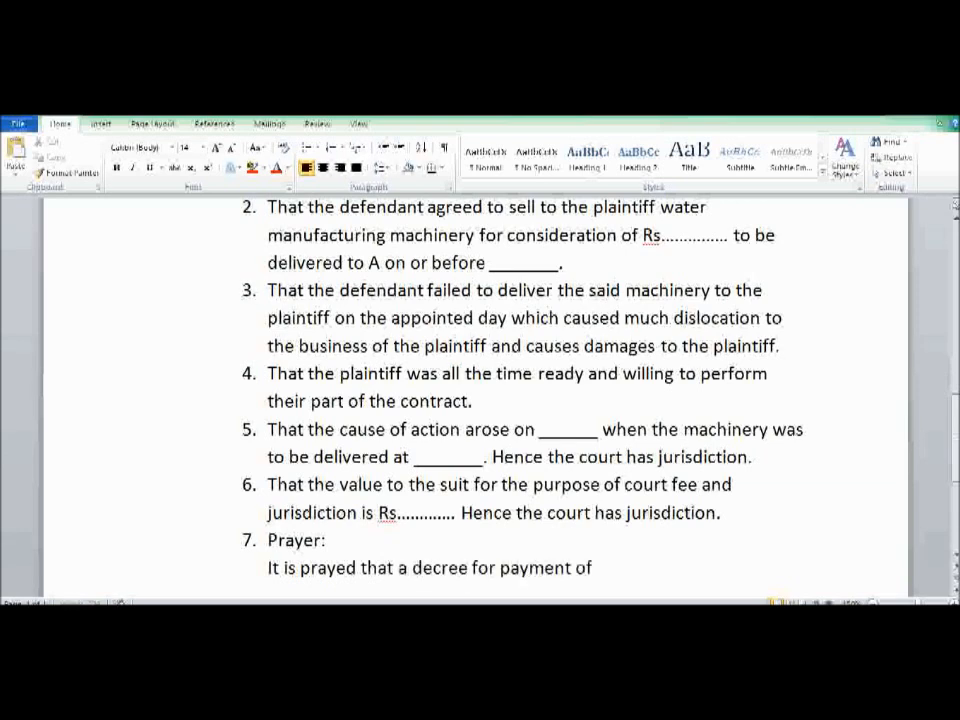
{"action": "type", "text": "Rs. .......... with cou"}
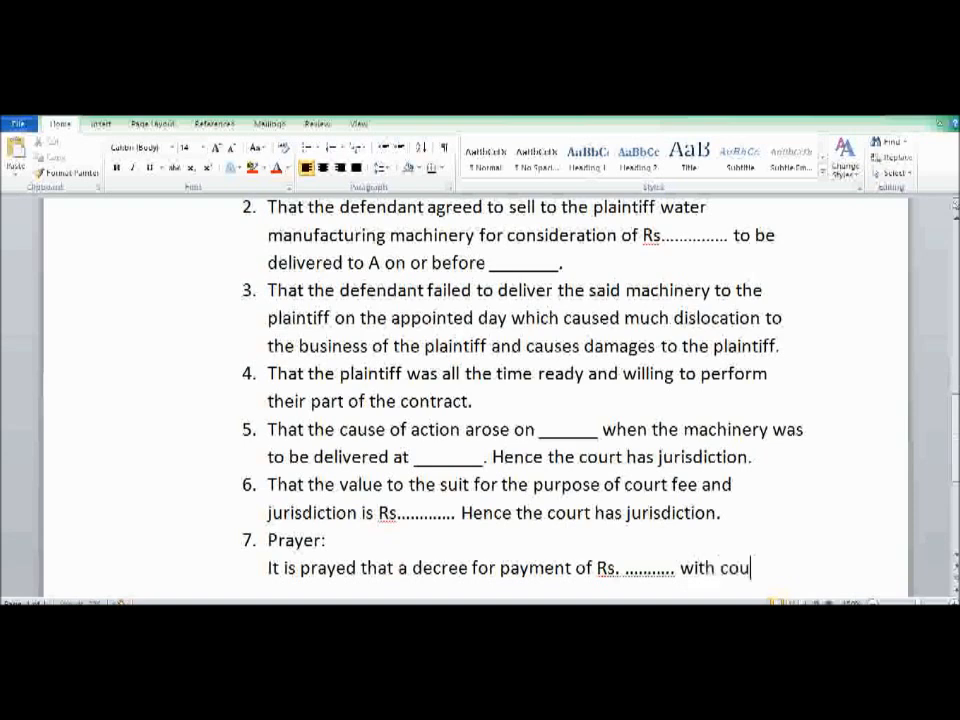
Continue the prayer text with "cost of the suit be passed in"
{"action": "key", "text": "BackSpace"}
{"action": "type", "text": "st"}
{"action": "type", "text": "of the"}
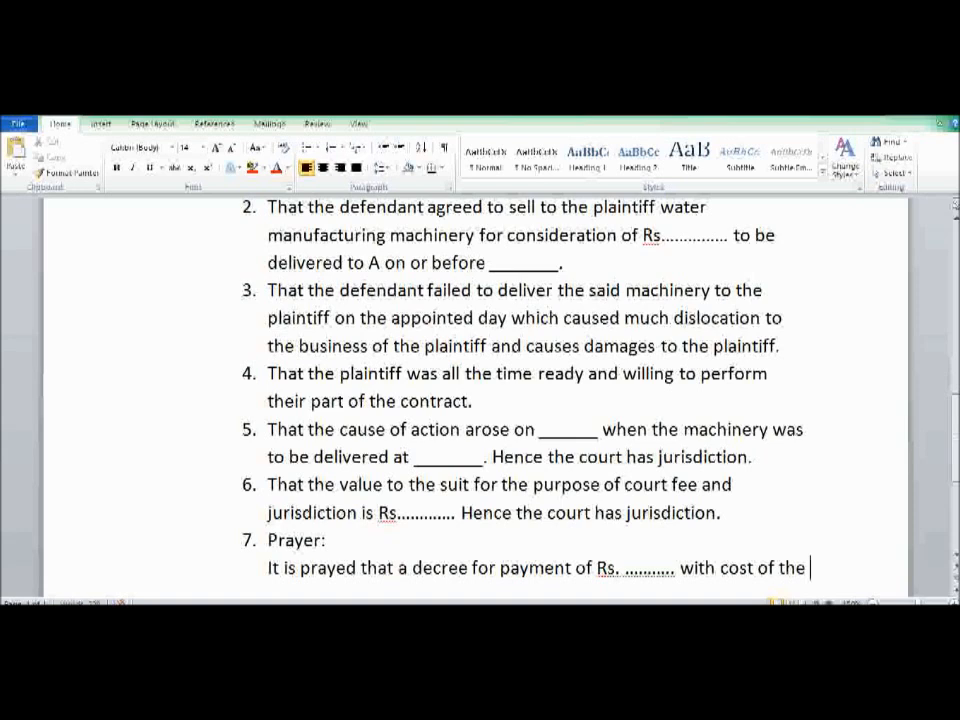
{"action": "type", "text": " co"}
{"action": "key", "text": "BackSpace"}
{"action": "key", "text": "BackSpace"}
{"action": "type", "text": "so"}
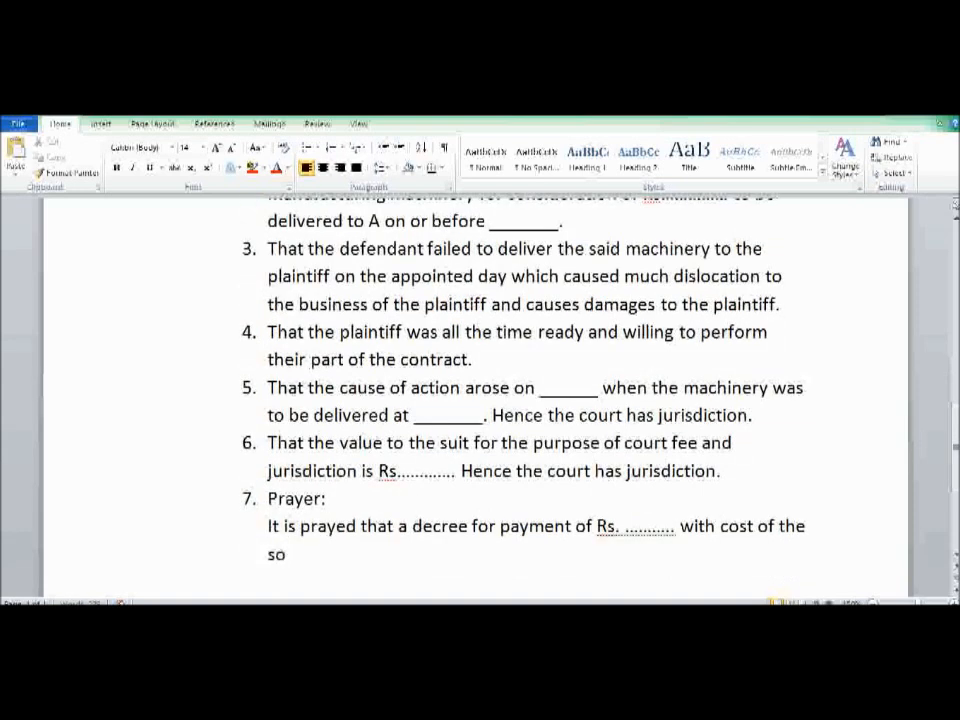
{"action": "key", "text": "BackSpace"}
{"action": "type", "text": "o"}
{"action": "key", "text": "BackSpace"}
{"action": "type", "text": "uit be passed in th"}
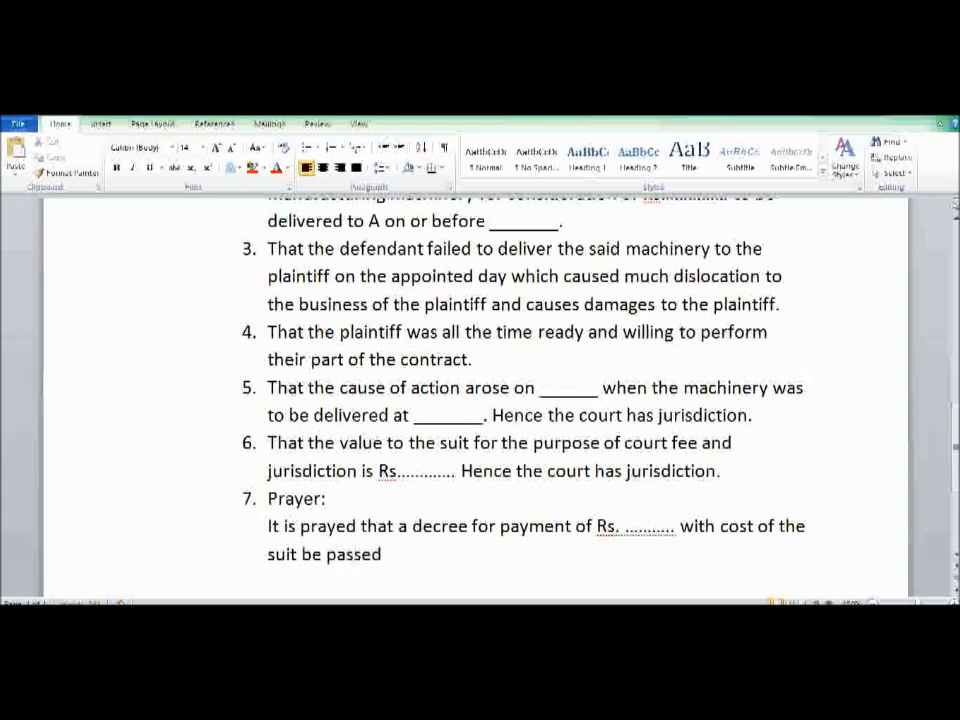
Finish the prayer with "favour of the plaintiff against the defendant. And also some other relief as court thinks fit."
{"action": "key", "text": "BackSpace"}
{"action": "key", "text": "BackSpace"}
{"action": "type", "text": "fua"}
{"action": "key", "text": "BackSpace"}
{"action": "key", "text": "BackSpace"}
{"action": "type", "text": "a dec"}
{"action": "key", "text": "BackSpace"}
{"action": "type", "text": "vour"}
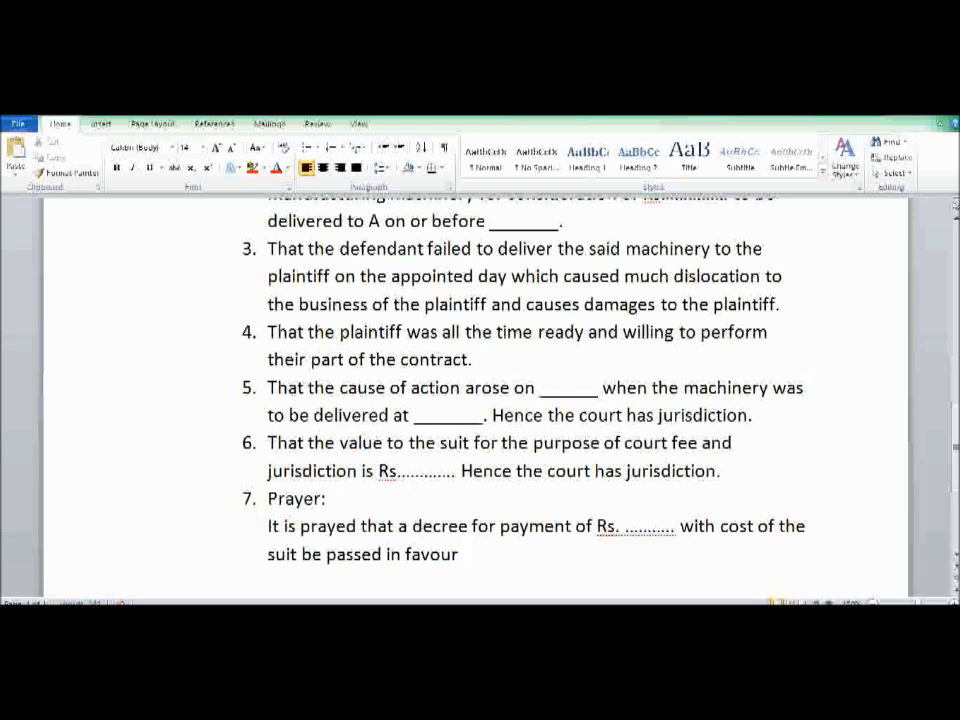
{"action": "type", "text": " of the plai"}
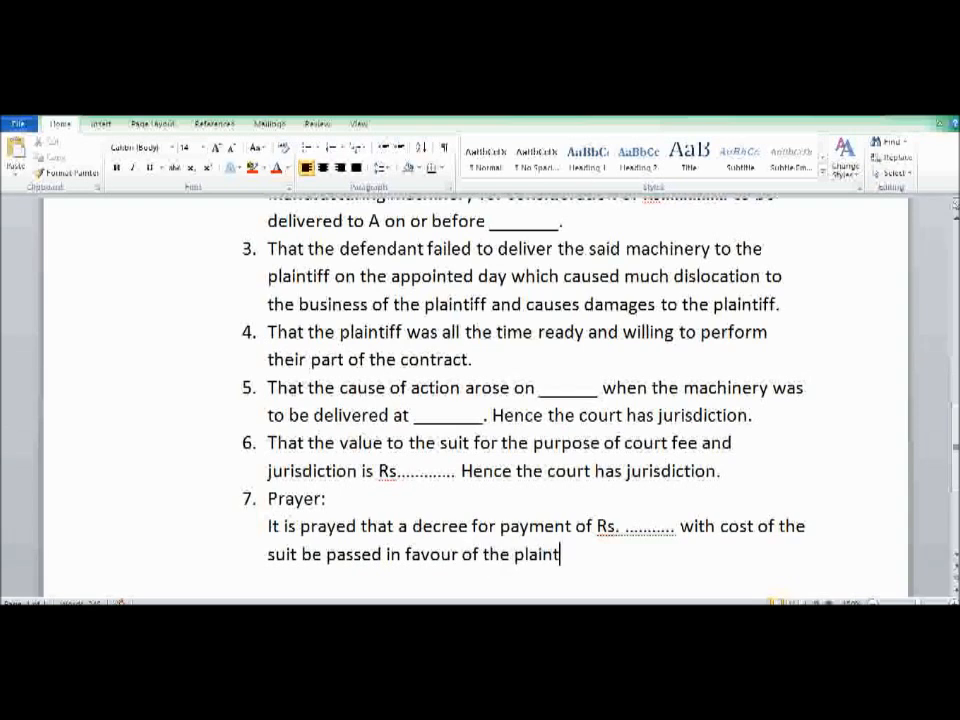
{"action": "type", "text": "ntiff aga"}
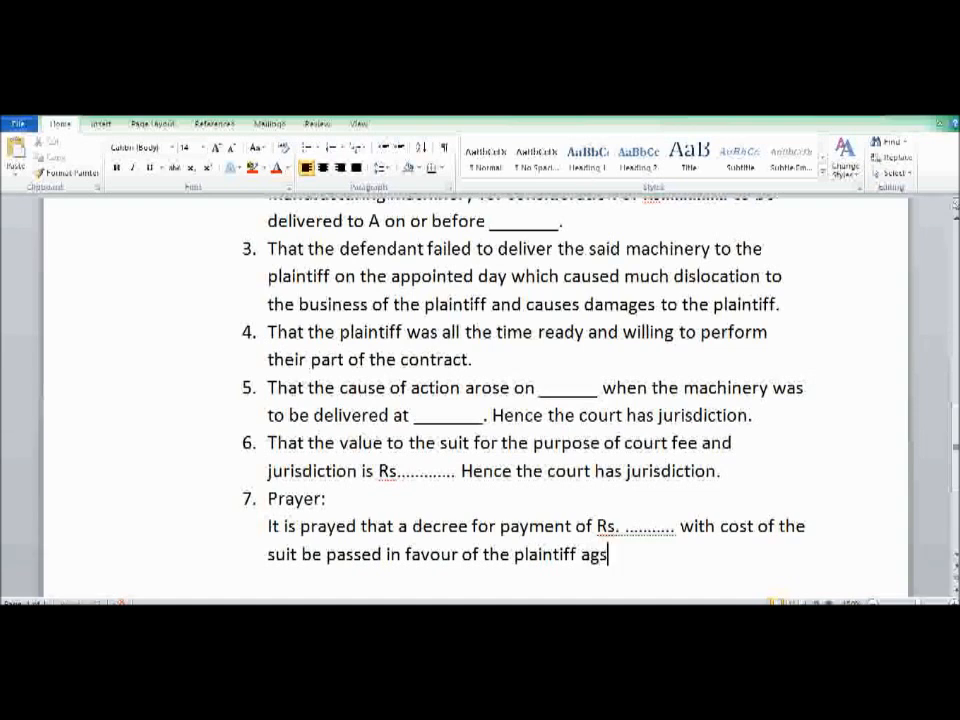
{"action": "type", "text": "inst the"}
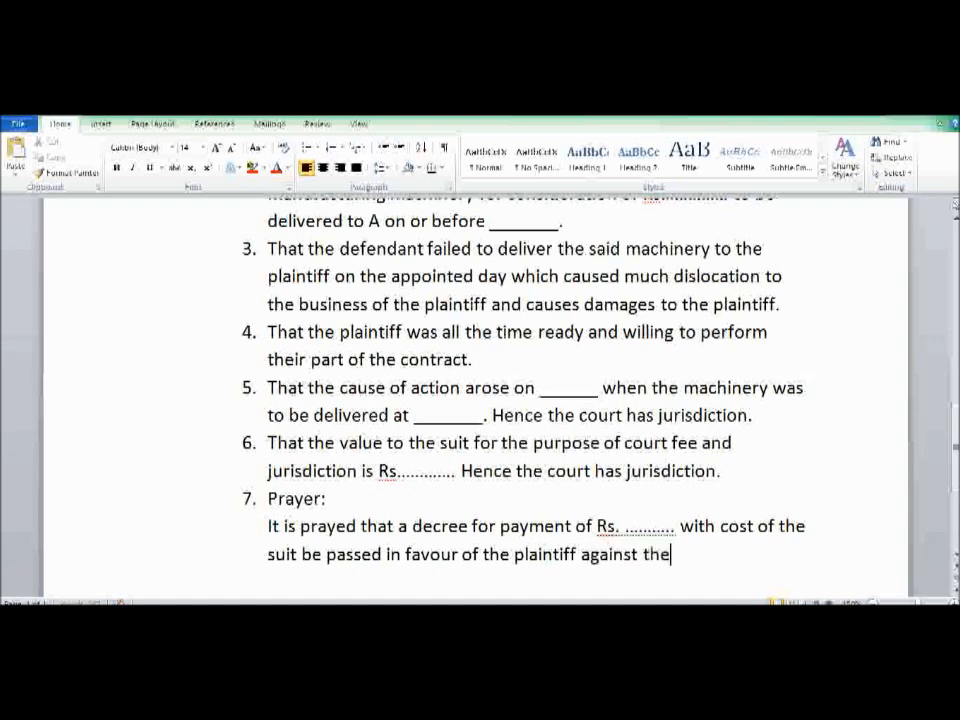
{"action": "type", "text": " eefendant. And"}
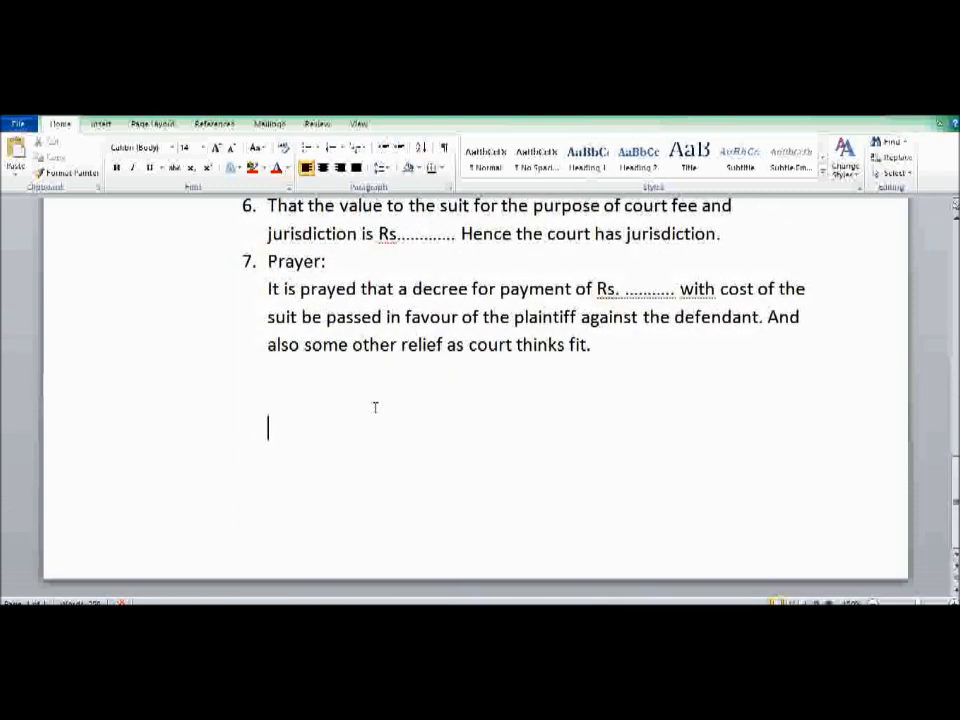
Add "Place" and "Date" lines with underscore blanks below the prayer, with "signature" and "Plaintiff" opposite them
{"action": "type", "text": "Place_________ "}
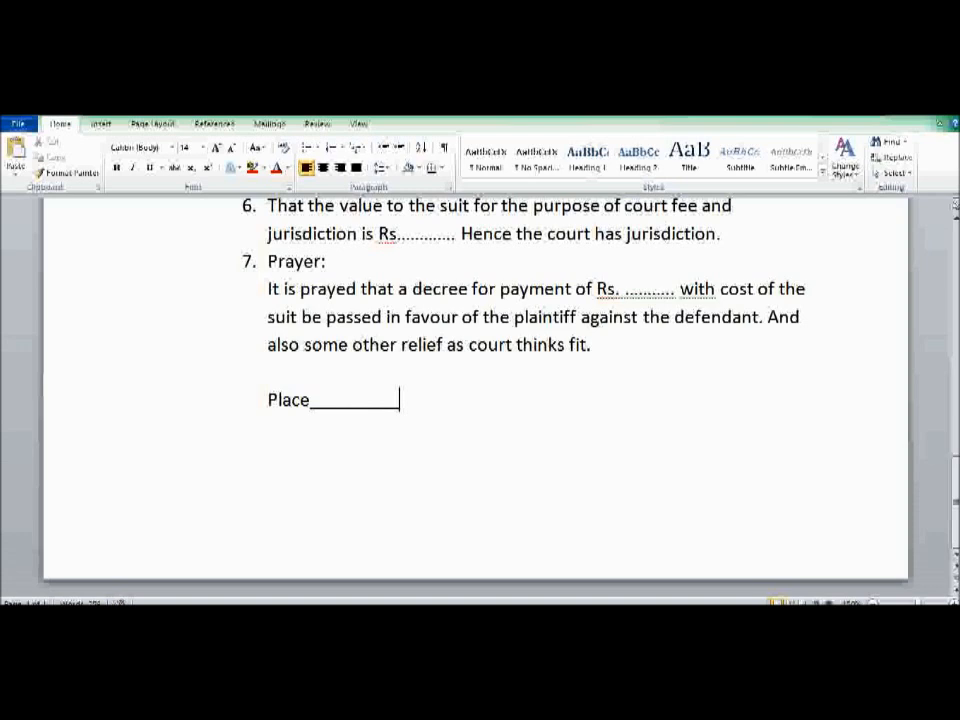
{"action": "type", "text": "Date__________"}
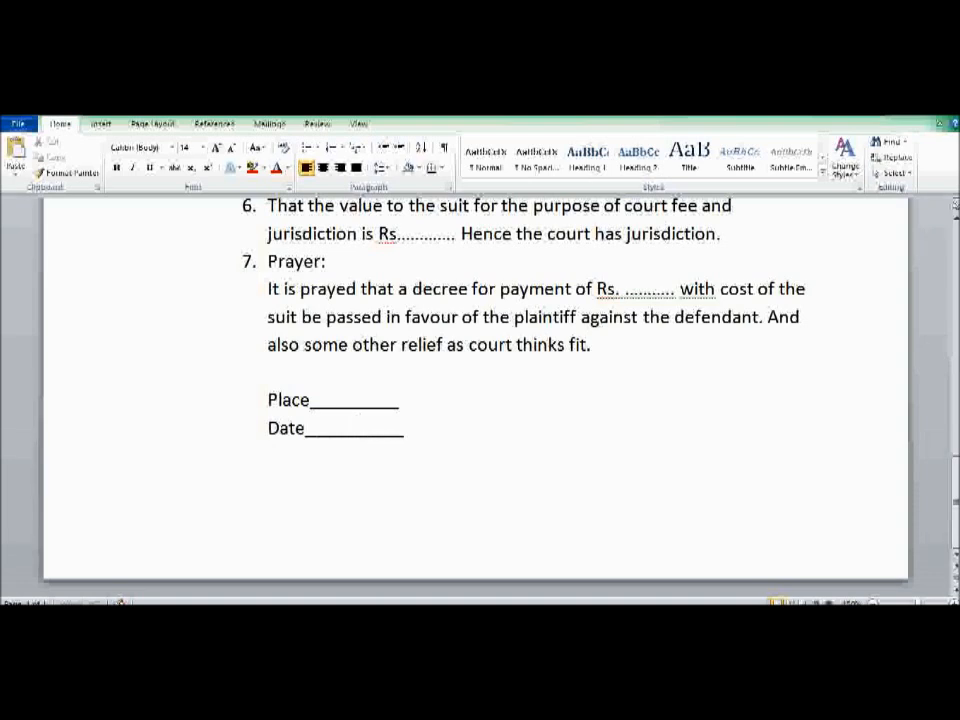
{"action": "left_click", "coordinate": [483, 410]}
{"action": "type", "text": "signature"}
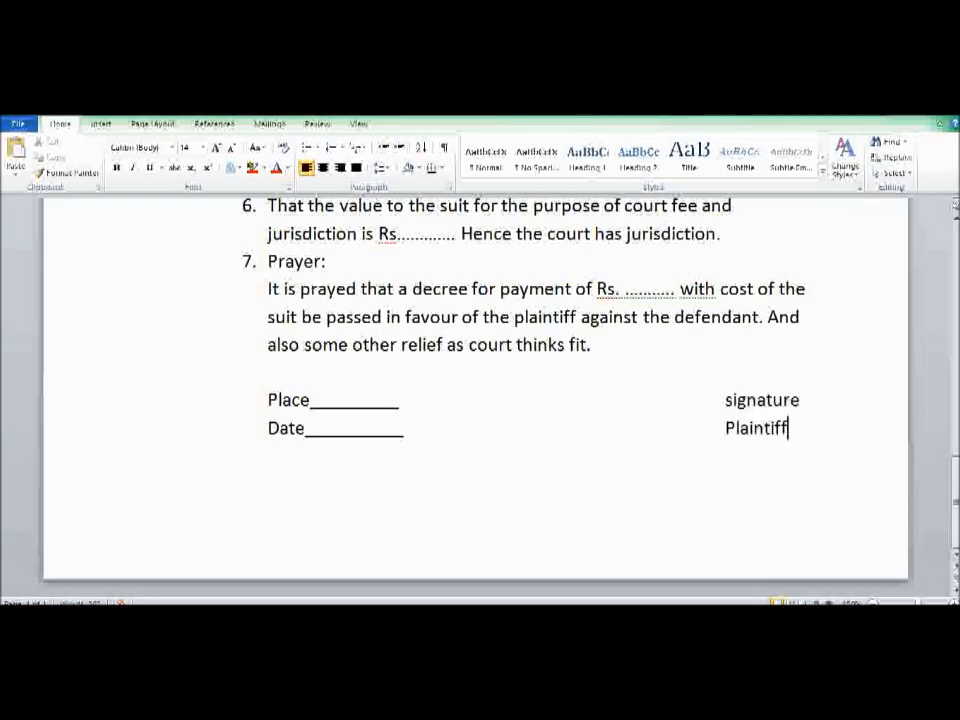
Start a new page with "Verification: in the above named plaintiff do hereby verify that the contents of the paras no."
{"action": "key", "text": "Return"}
{"action": "key", "text": "ctrl+Return"}
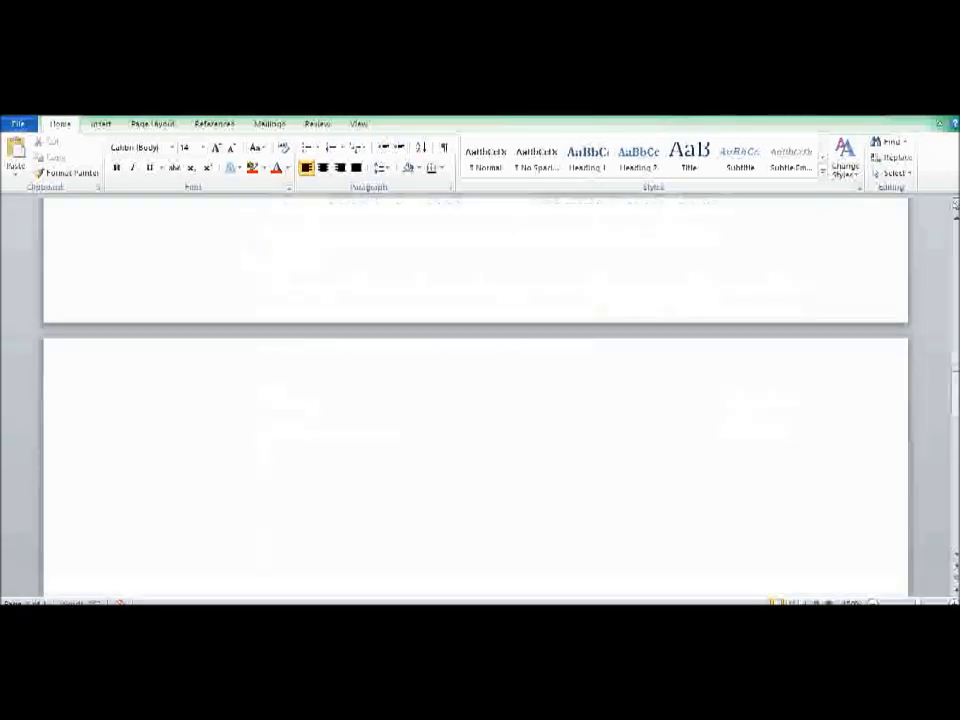
{"action": "scroll", "coordinate": [268, 551], "scroll_direction": "down", "scroll_amount": 3}
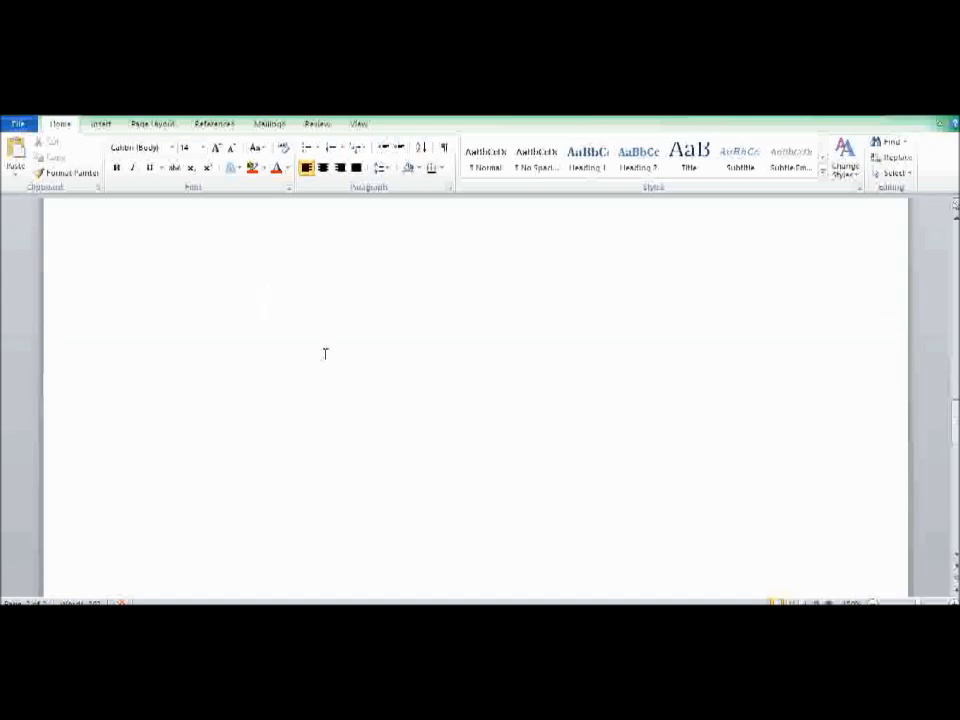
{"action": "type", "text": "Verification: "}
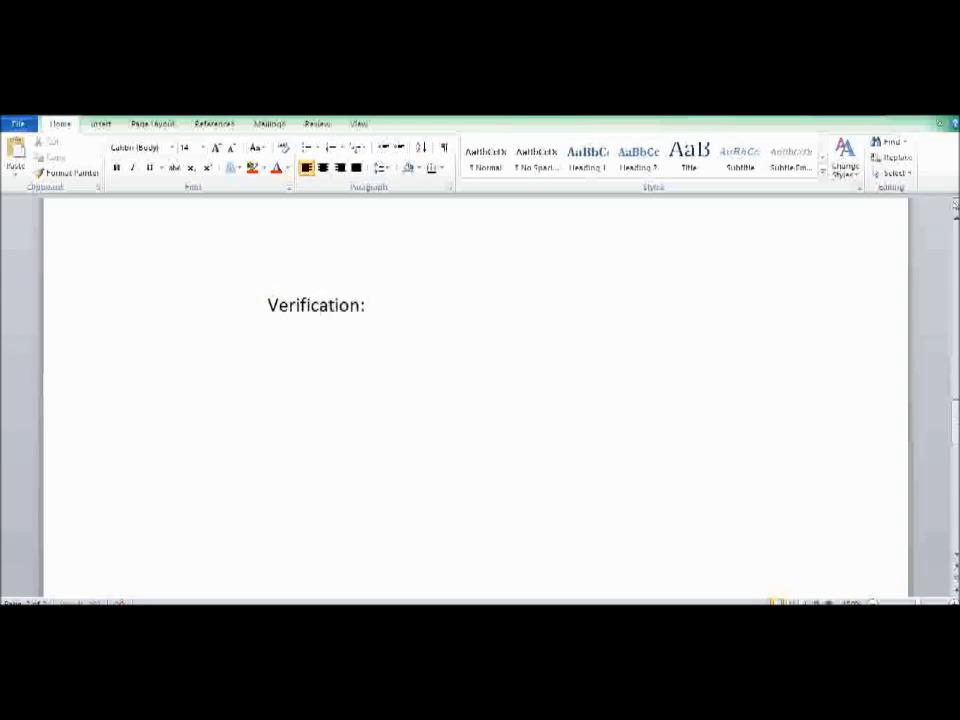
{"action": "type", "text": "in the above named plaintiff do here"}
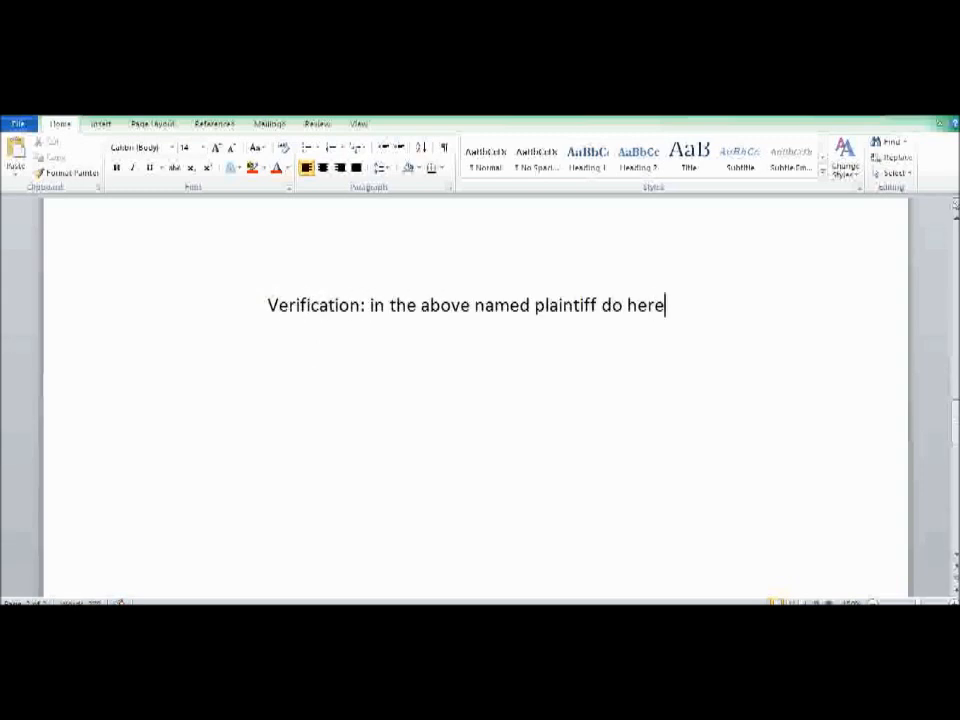
{"action": "type", "text": "by verify that"}
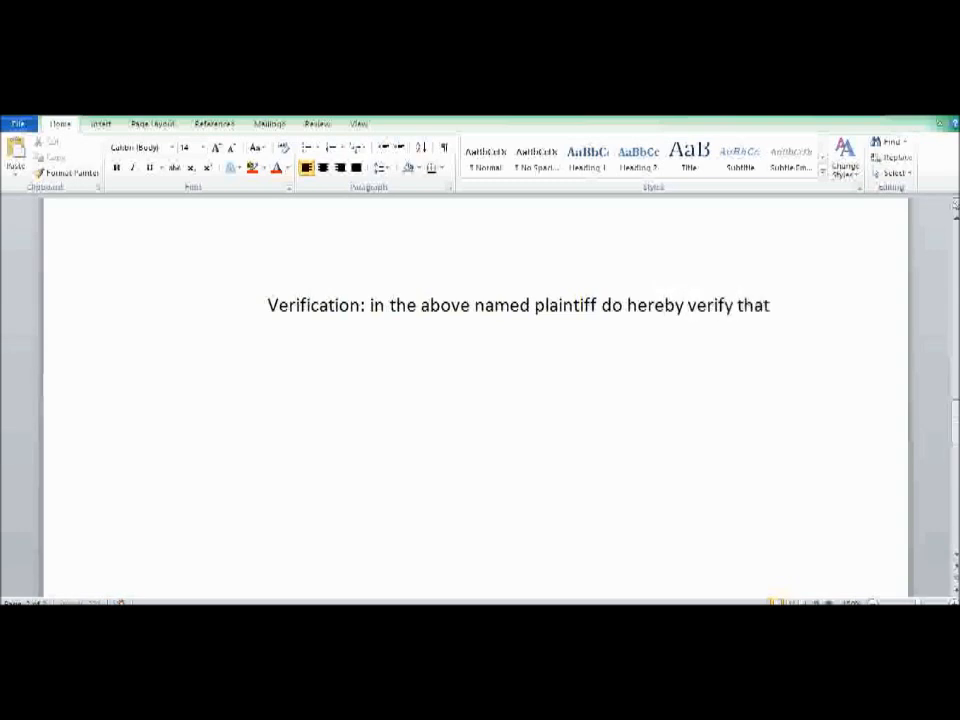
{"action": "type", "text": " the conte"}
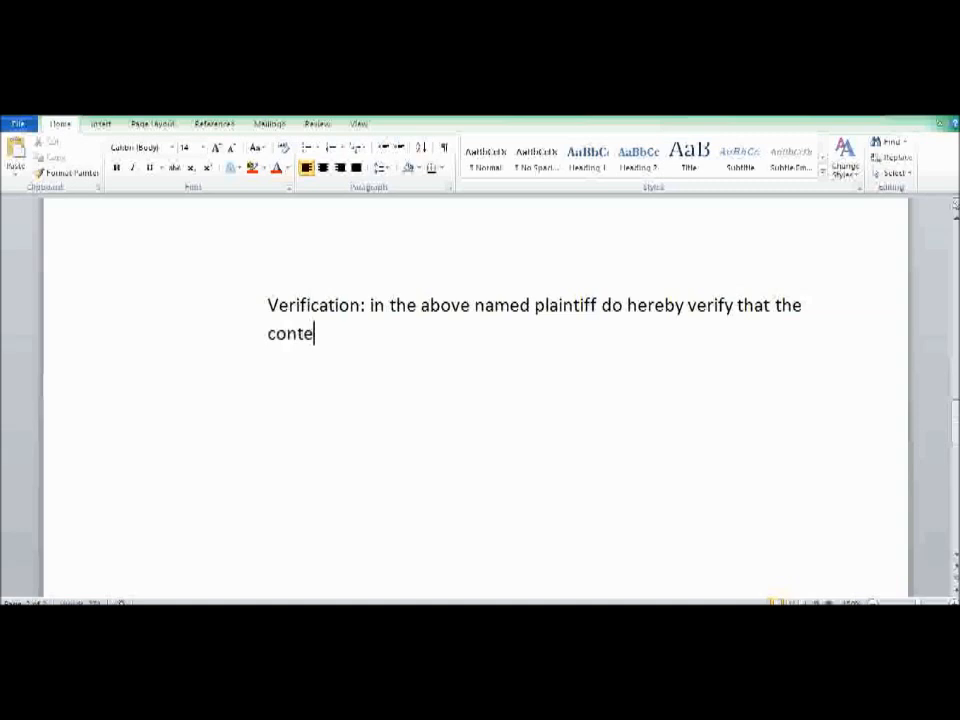
{"action": "type", "text": "nts of the paras "}
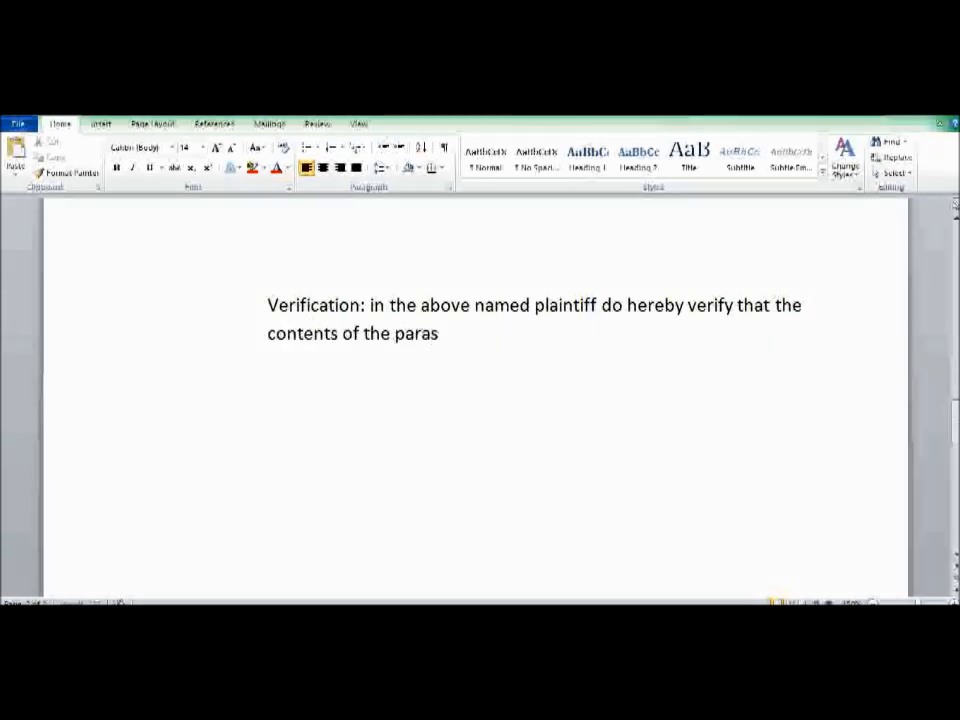
{"action": "type", "text": "no."}
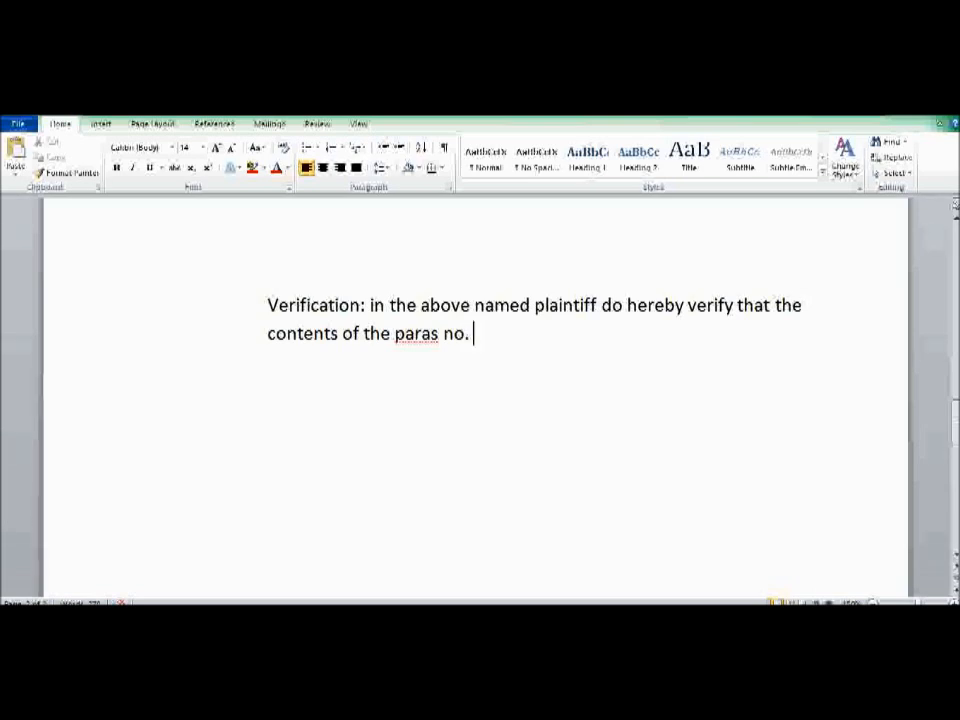
Check the numbered statements on the first page and continue the verification with "1 to 3 are ture to my knowledge"
{"action": "scroll", "coordinate": [475, 400], "scroll_direction": "up", "scroll_amount": 10}
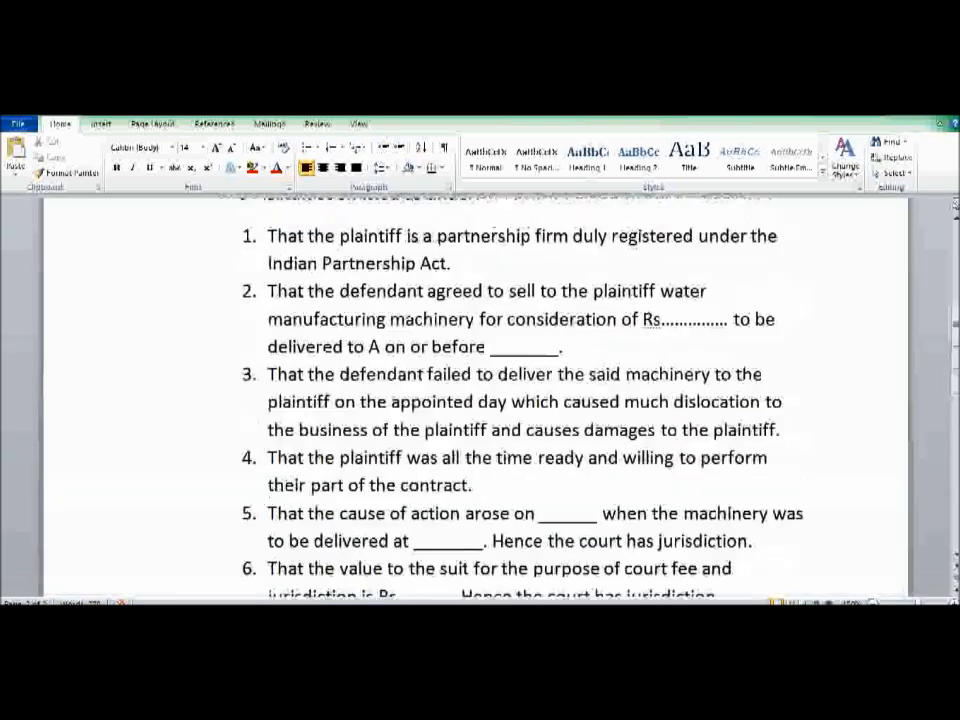
{"action": "scroll", "coordinate": [475, 400], "scroll_direction": "down", "scroll_amount": 1}
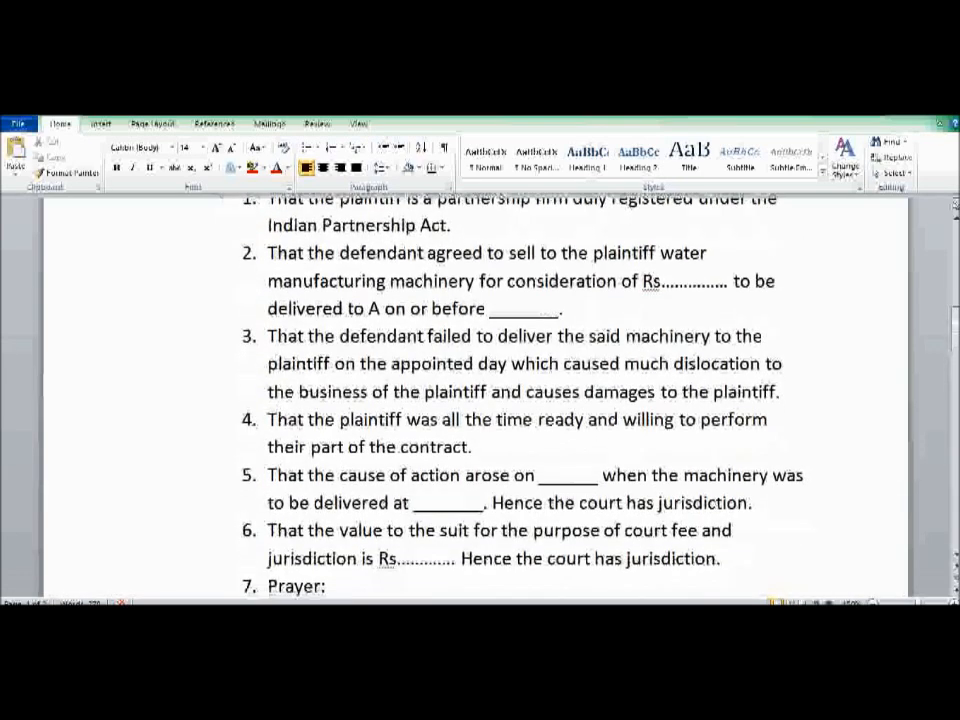
{"action": "scroll", "coordinate": [475, 400], "scroll_direction": "down", "scroll_amount": 3}
{"action": "scroll", "coordinate": [475, 400], "scroll_direction": "down", "scroll_amount": 6}
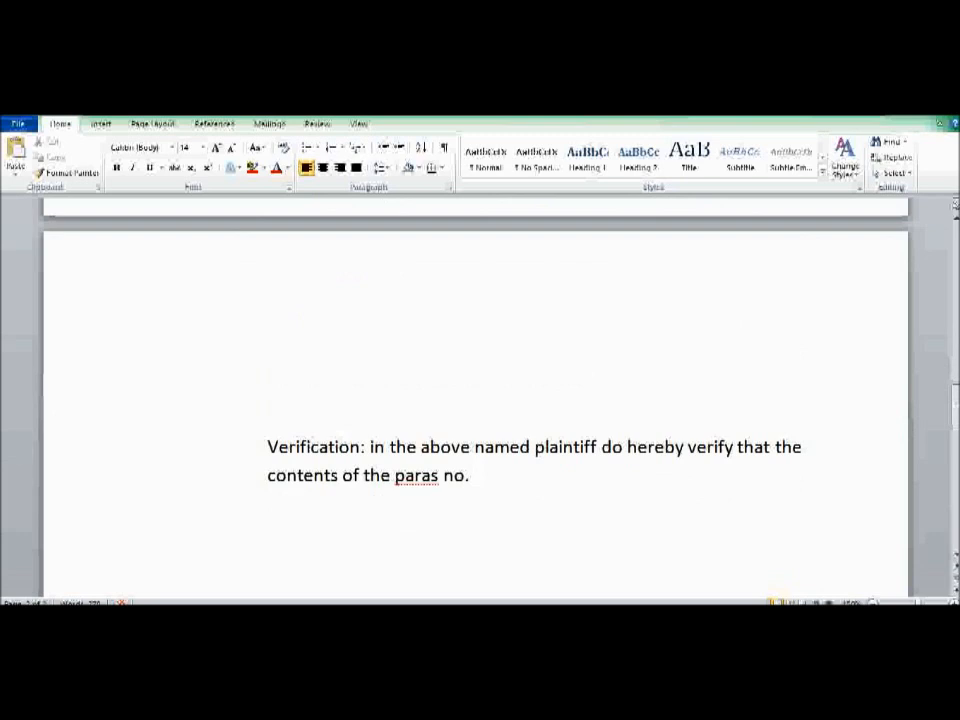
{"action": "type", "text": "1 to 3 are"}
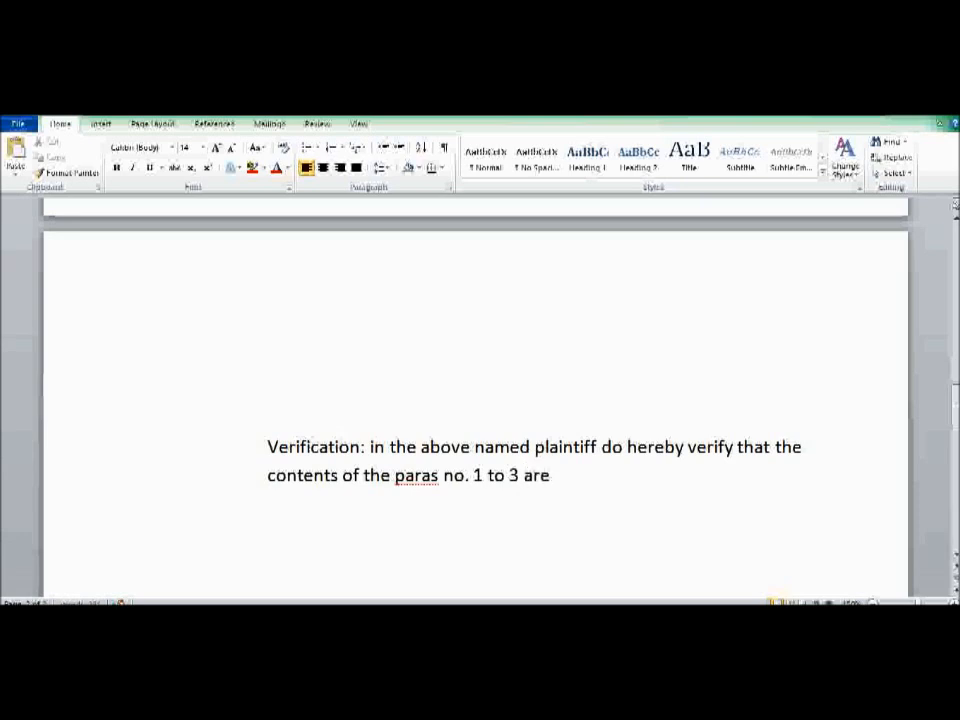
{"action": "type", "text": " ture "}
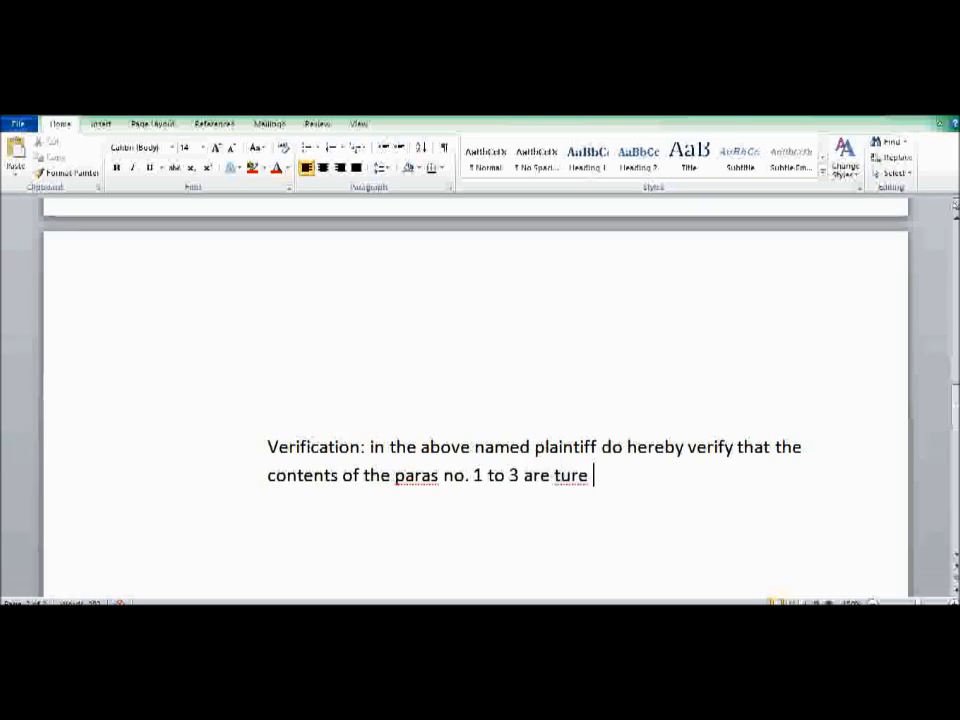
{"action": "type", "text": "to j"}
{"action": "key", "text": "BackSpace"}
{"action": "key", "text": "BackSpace"}
{"action": "type", "text": "my"}
{"action": "key", "text": "BackSpace"}
{"action": "key", "text": "BackSpace"}
{"action": "type", "text": "my kn"}
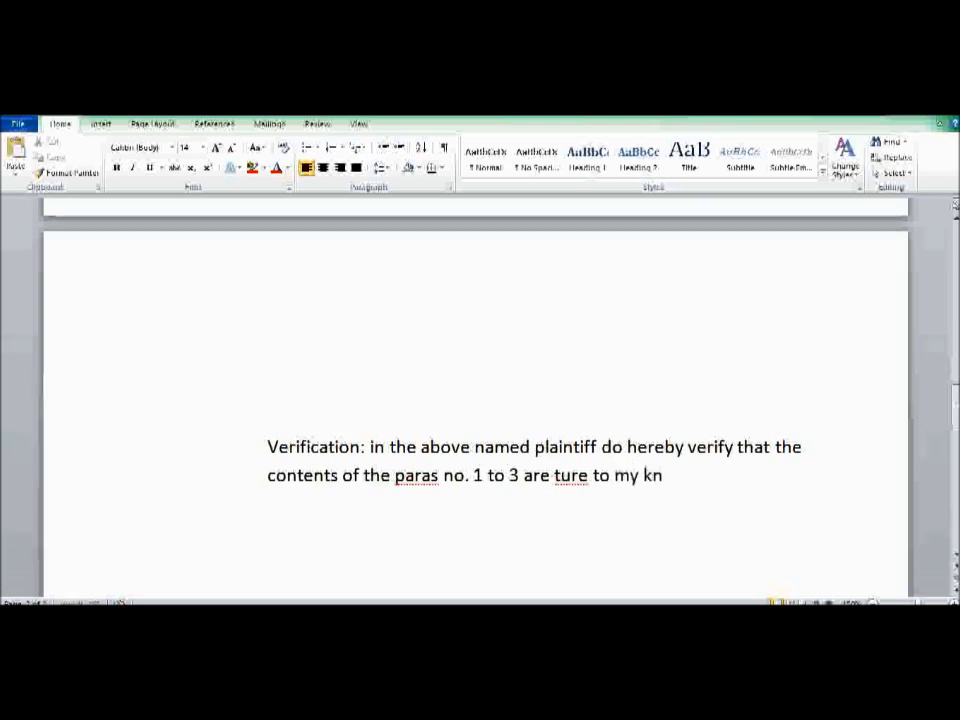
{"action": "type", "text": "owlo"}
{"action": "key", "text": "BackSpace"}
{"action": "type", "text": "edge"}
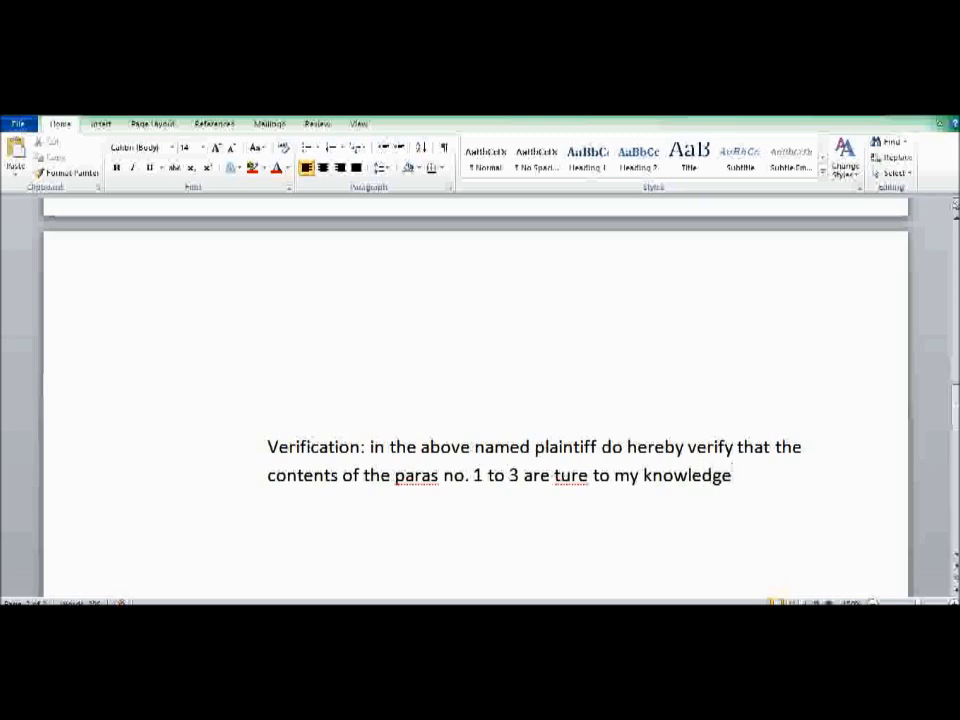
Finish the verification with "and the contents of the remaining paras are based on legal advice from my advocate which I believe to be true."
{"action": "type", "text": " and the"}
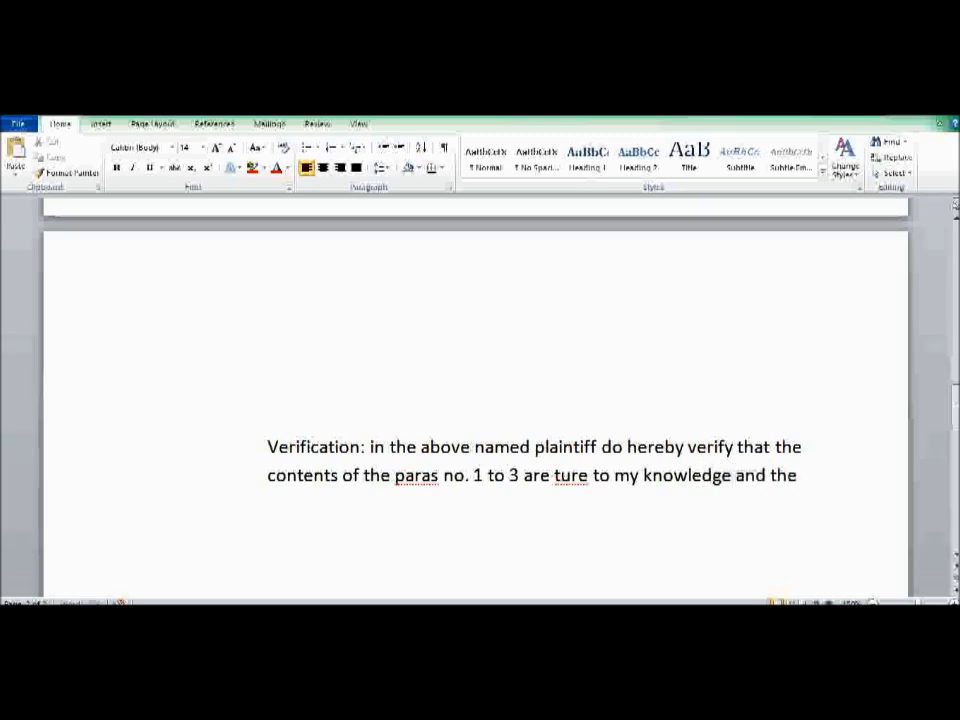
{"action": "type", "text": " contents "}
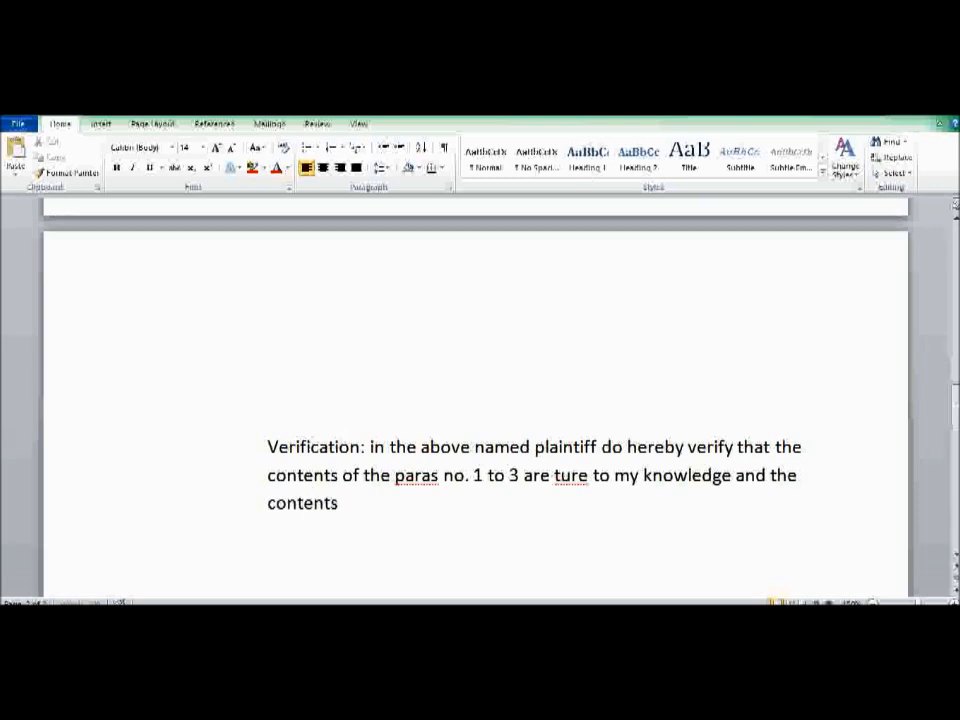
{"action": "type", "text": "of the "}
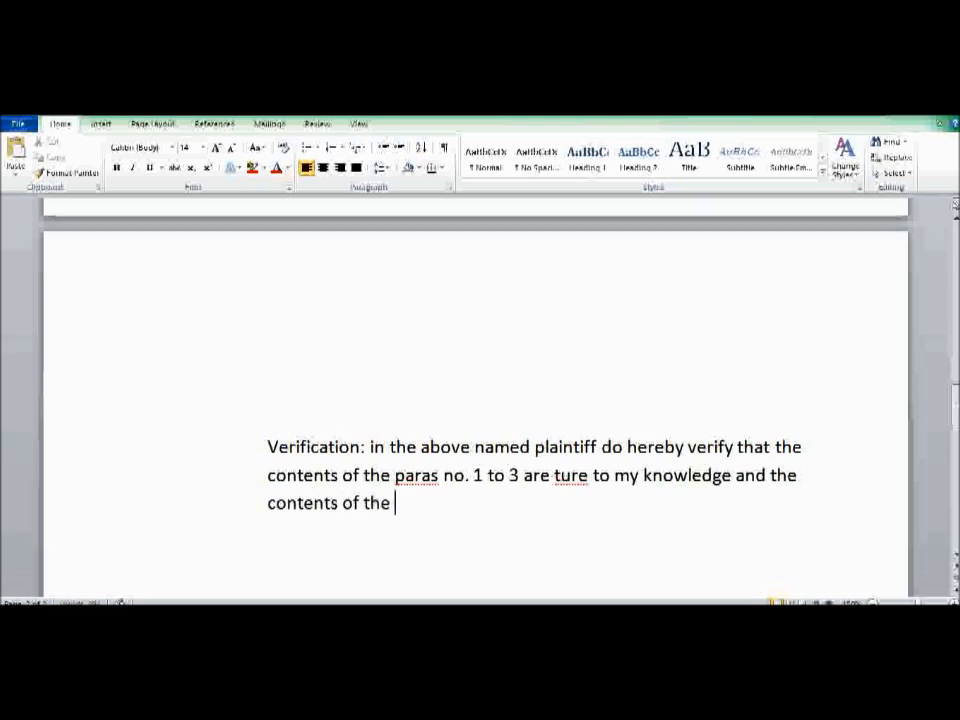
{"action": "type", "text": "remaining"}
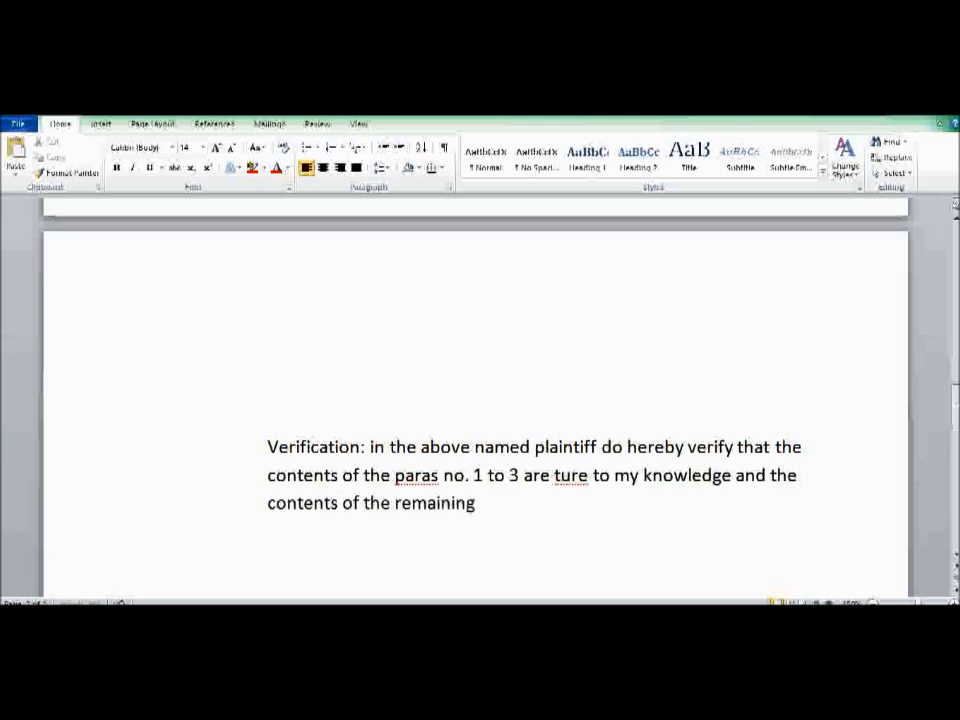
{"action": "type", "text": " paras are ba"}
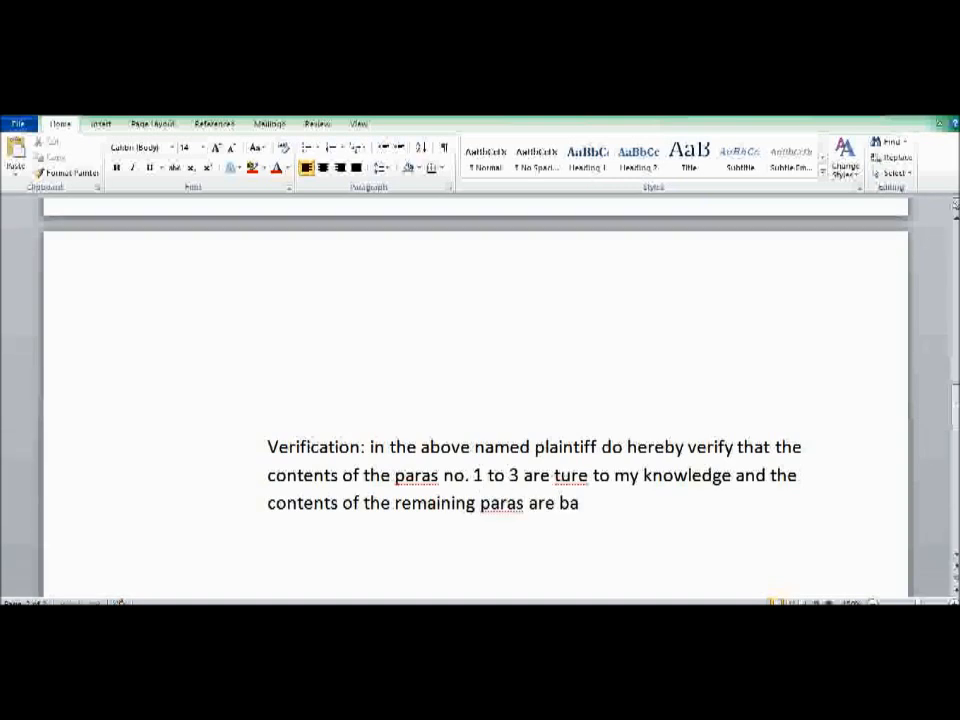
{"action": "type", "text": "sed on l"}
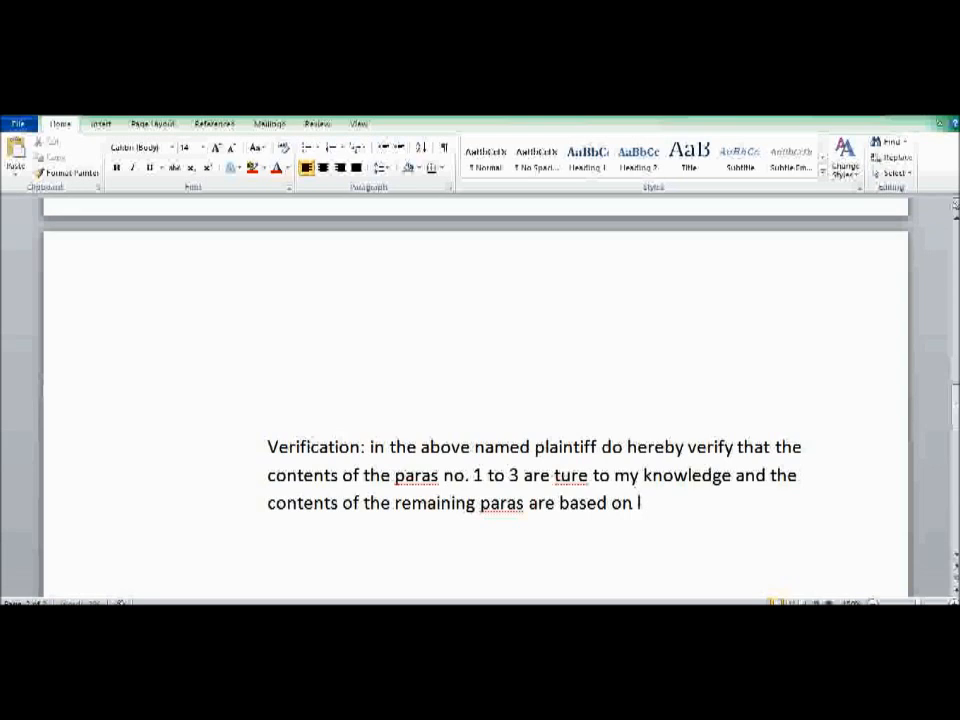
{"action": "type", "text": "egal advice from my advocate"}
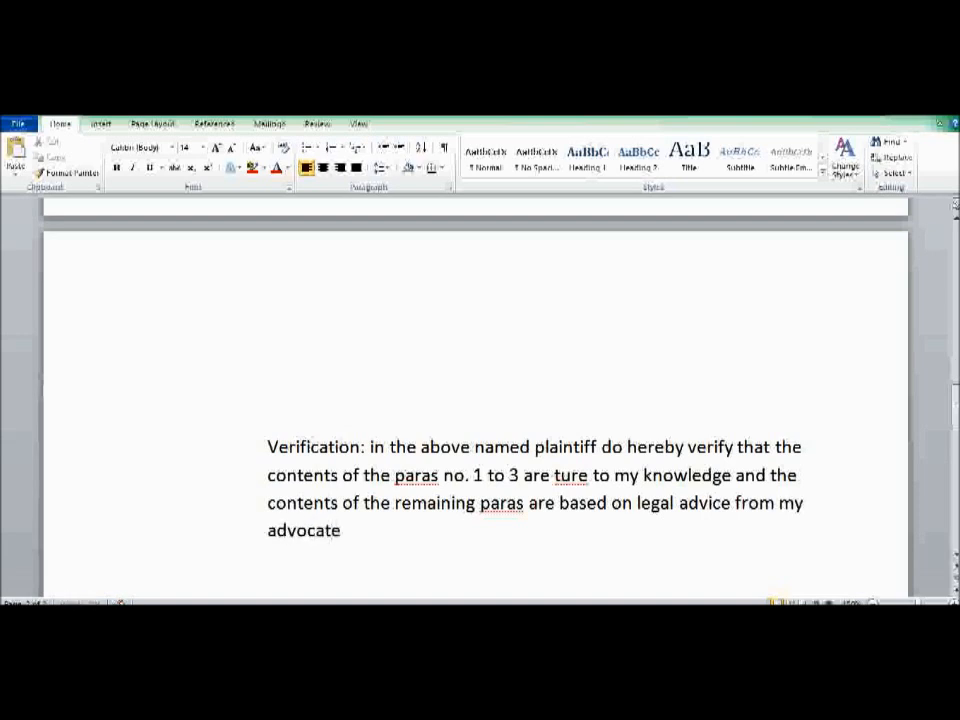
{"action": "type", "text": " which"}
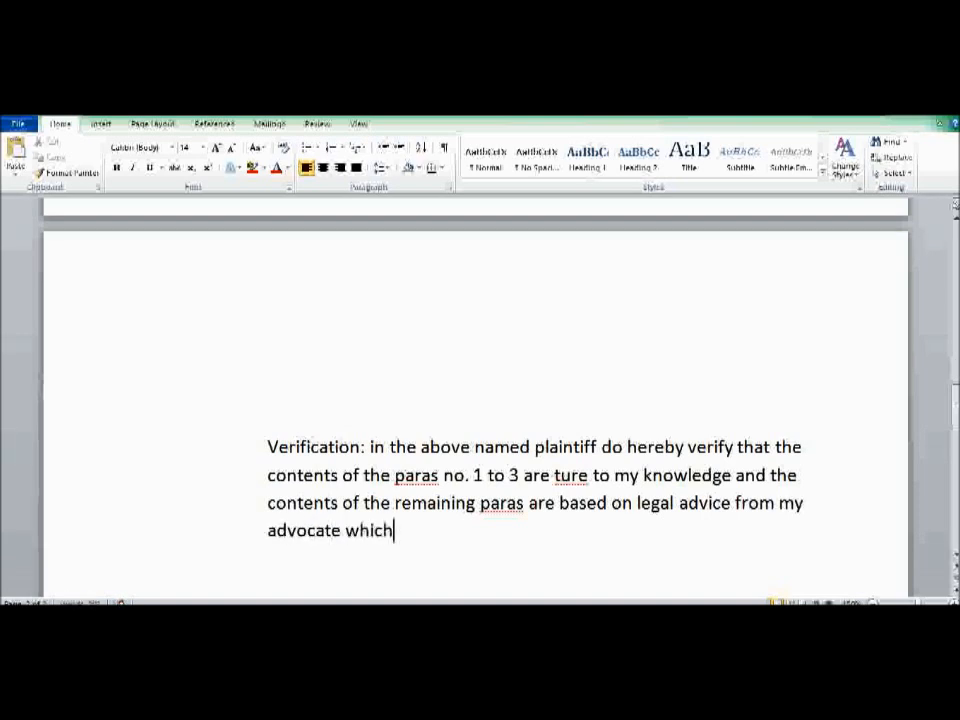
{"action": "type", "text": " I believe to be true"}
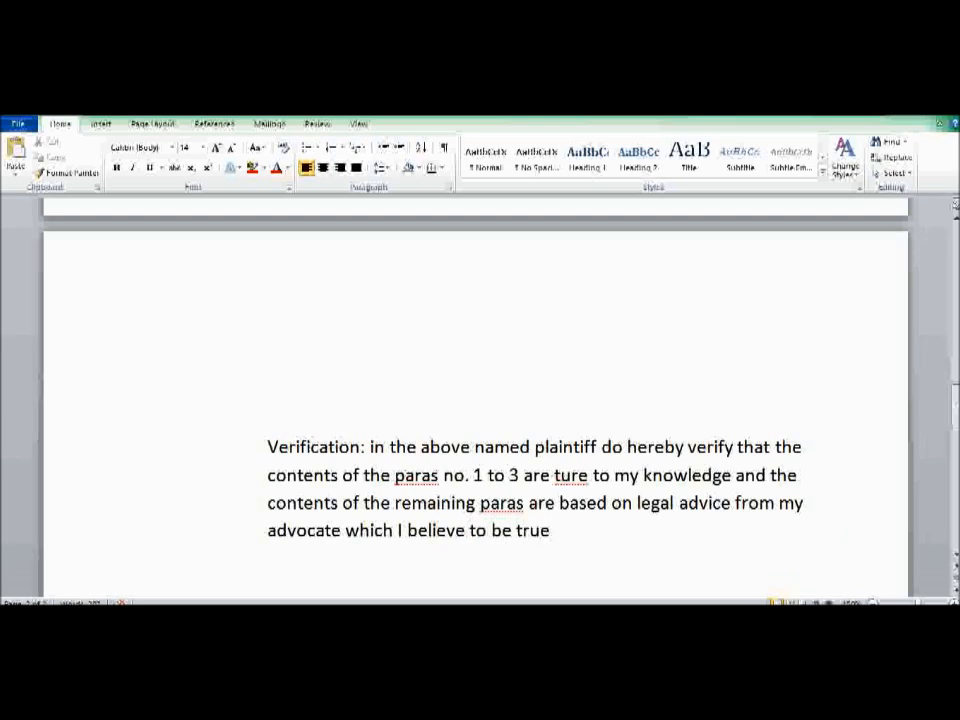
{"action": "type", "text": "."}
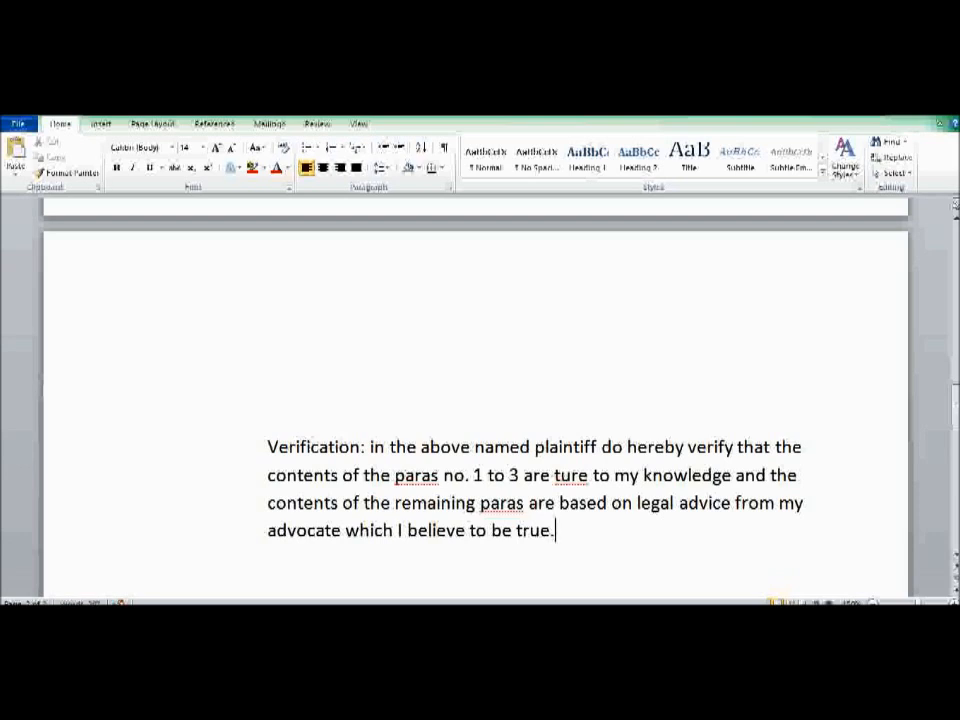
Add "Place" and "Date" lines with underscore blanks below the verification, with a signature entry opposite them
{"action": "key", "text": "Return"}
{"action": "key", "text": "Return"}
{"action": "scroll", "coordinate": [326, 347], "scroll_direction": "down", "scroll_amount": 5}
{"action": "type", "text": "Place"}
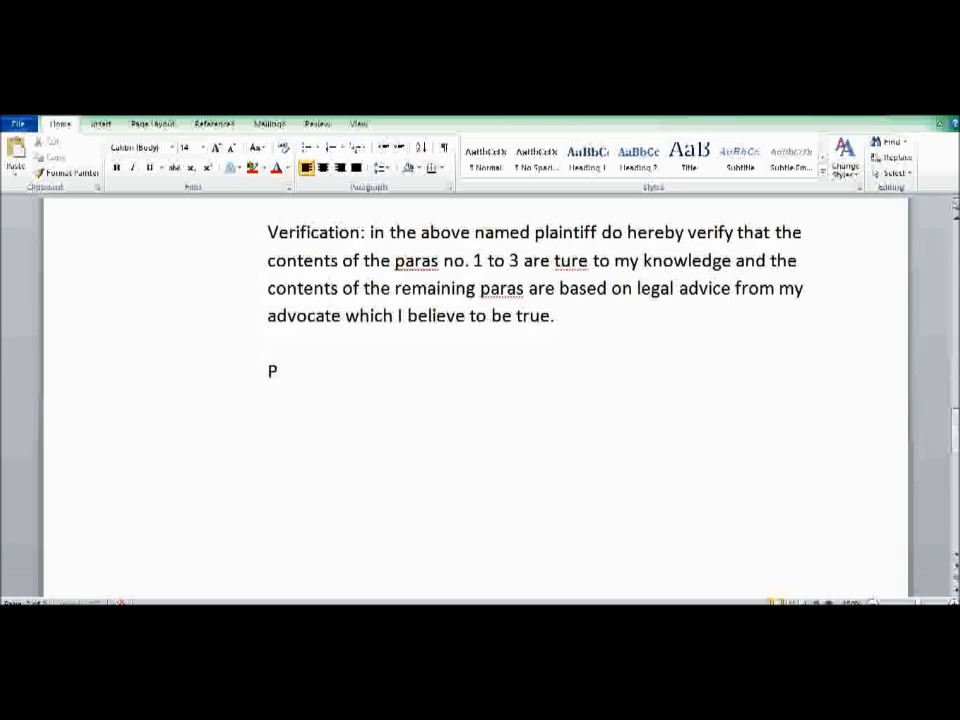
{"action": "type", "text": "___________"}
{"action": "key", "text": "Return"}
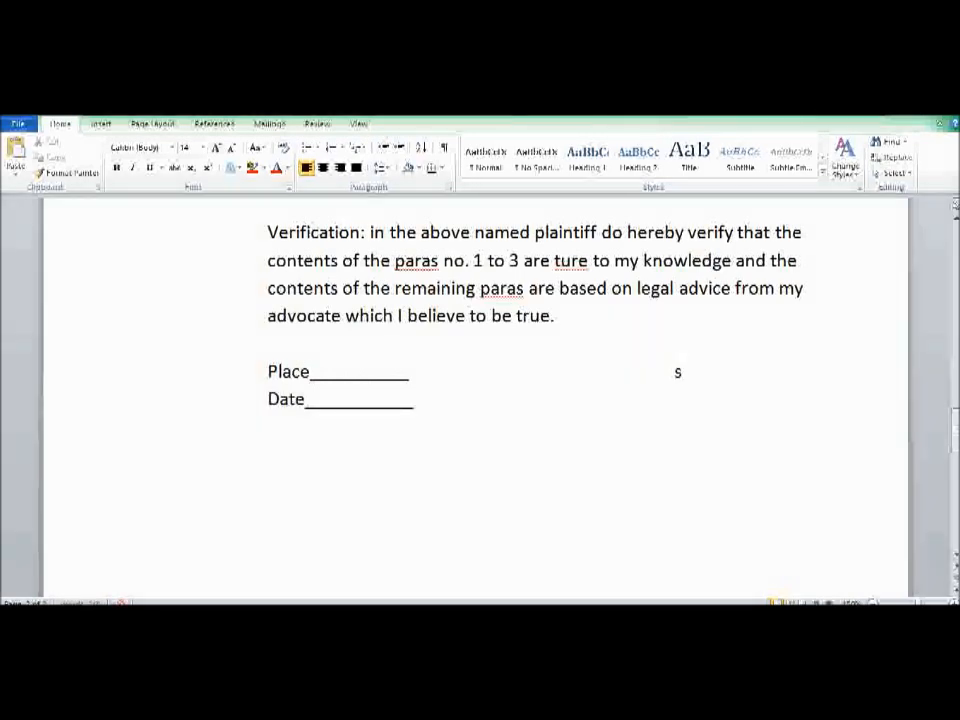
{"action": "type", "text": "d- of"}
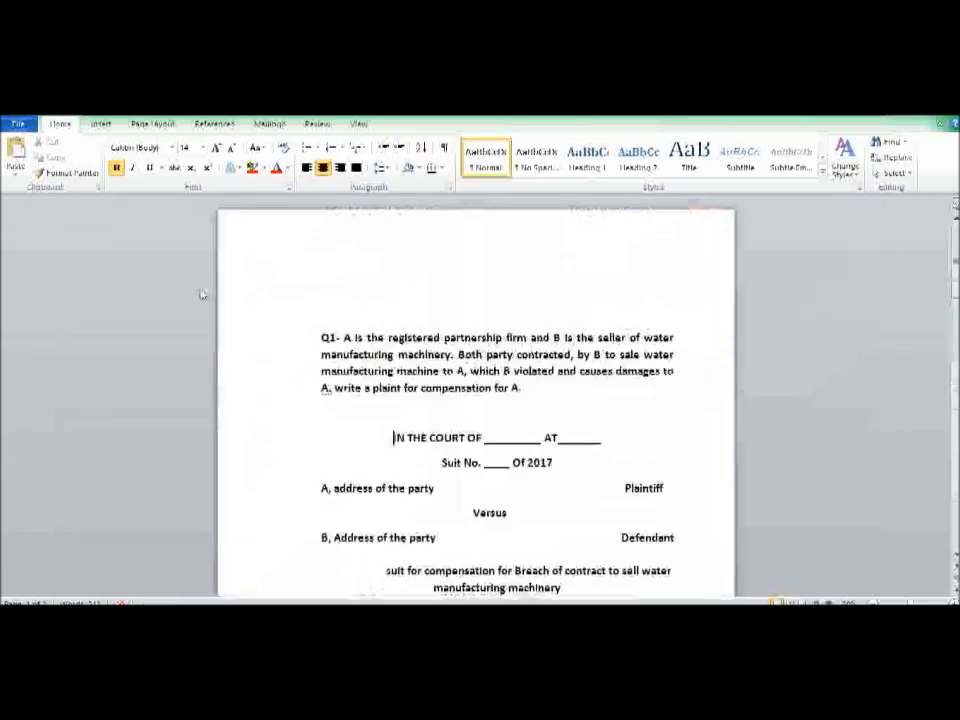
Review the plaint from the court heading through the party titles and suit title to the first numbered statements
{"action": "scroll", "coordinate": [201, 294], "scroll_direction": "up", "scroll_amount": 3, "text": "ctrl"}
{"action": "scroll", "coordinate": [217, 294], "scroll_direction": "down", "scroll_amount": 5}
{"action": "scroll", "coordinate": [217, 296], "scroll_direction": "up", "scroll_amount": 2}
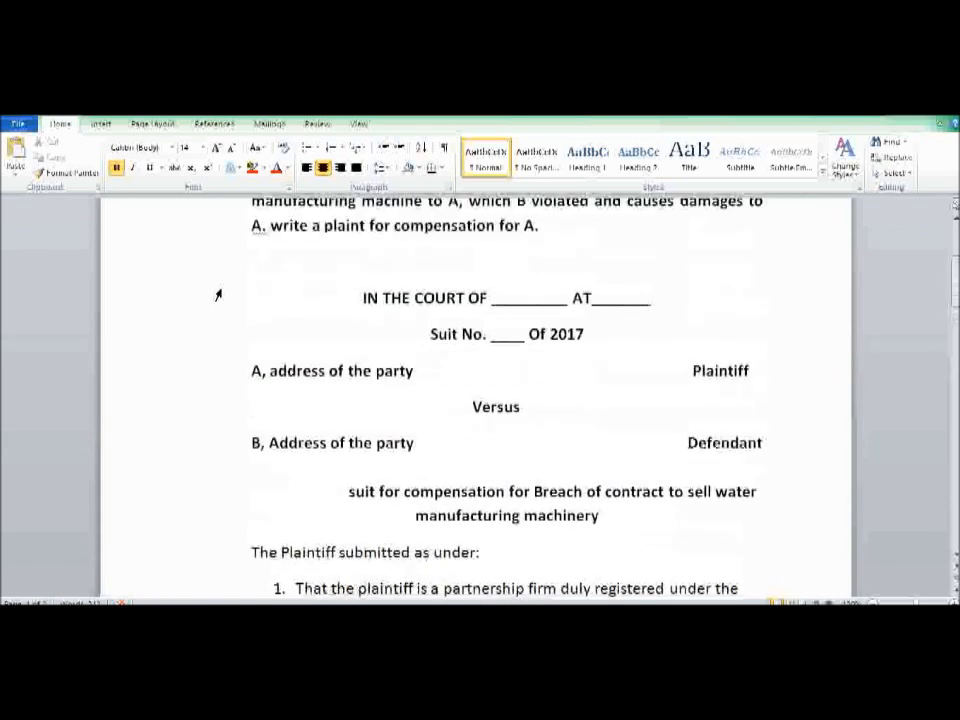
{"action": "left_click", "coordinate": [362, 297]}
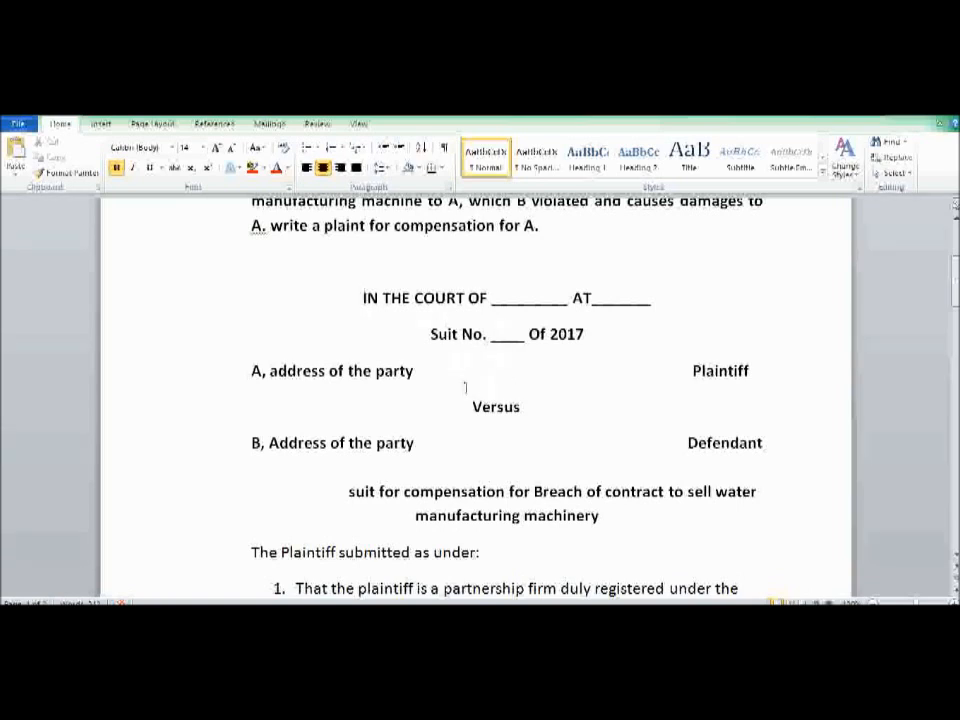
{"action": "scroll", "coordinate": [465, 388], "scroll_direction": "down", "scroll_amount": 1}
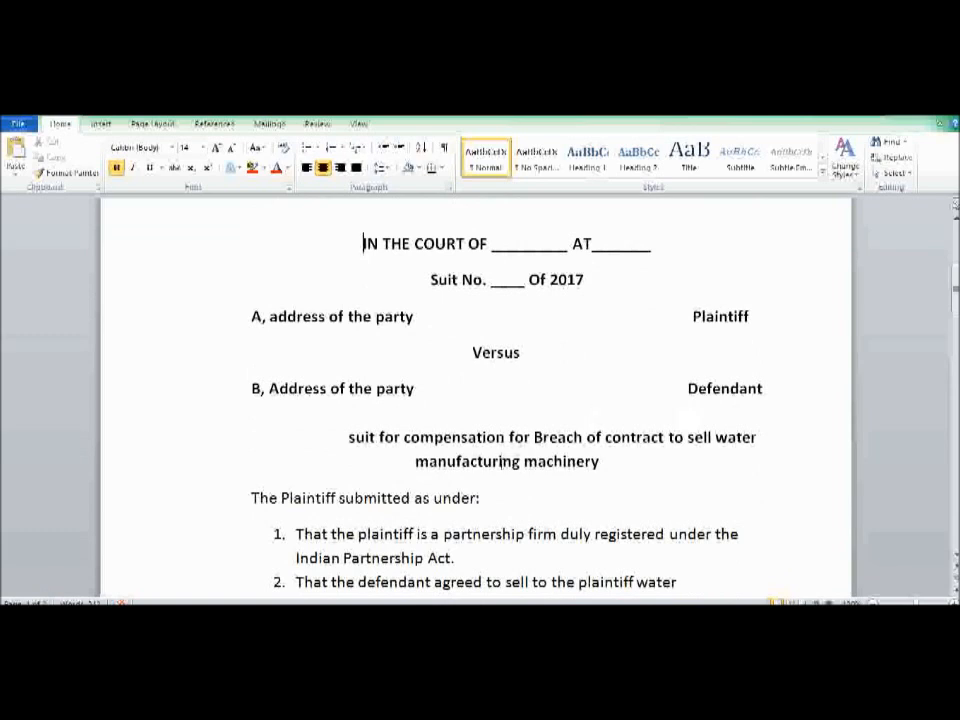
{"action": "scroll", "coordinate": [510, 433], "scroll_direction": "down", "scroll_amount": 2}
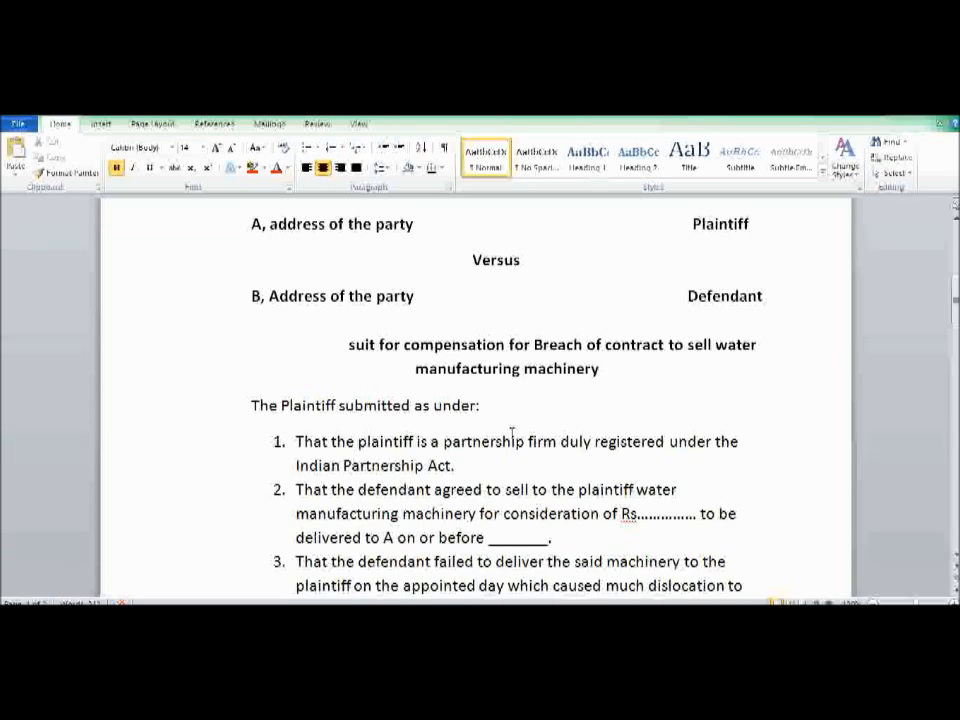
Review the plaint from the first numbered statement through the prayer to the place, date and plaintiff signature lines
{"action": "scroll", "coordinate": [512, 432], "scroll_direction": "down", "scroll_amount": 3}
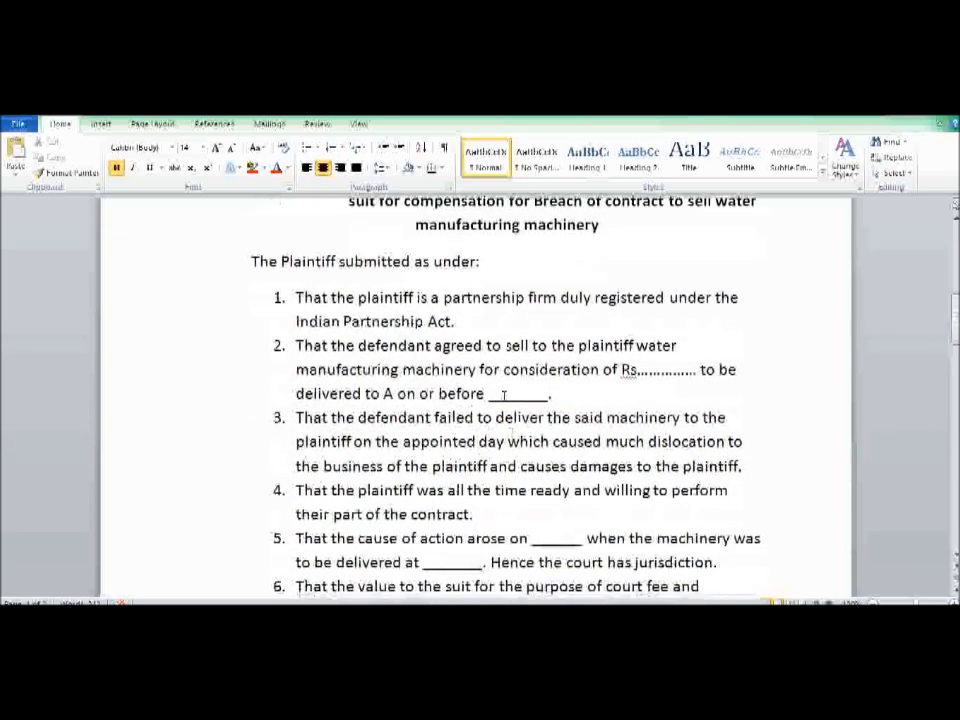
{"action": "scroll", "coordinate": [467, 365], "scroll_direction": "down", "scroll_amount": 2}
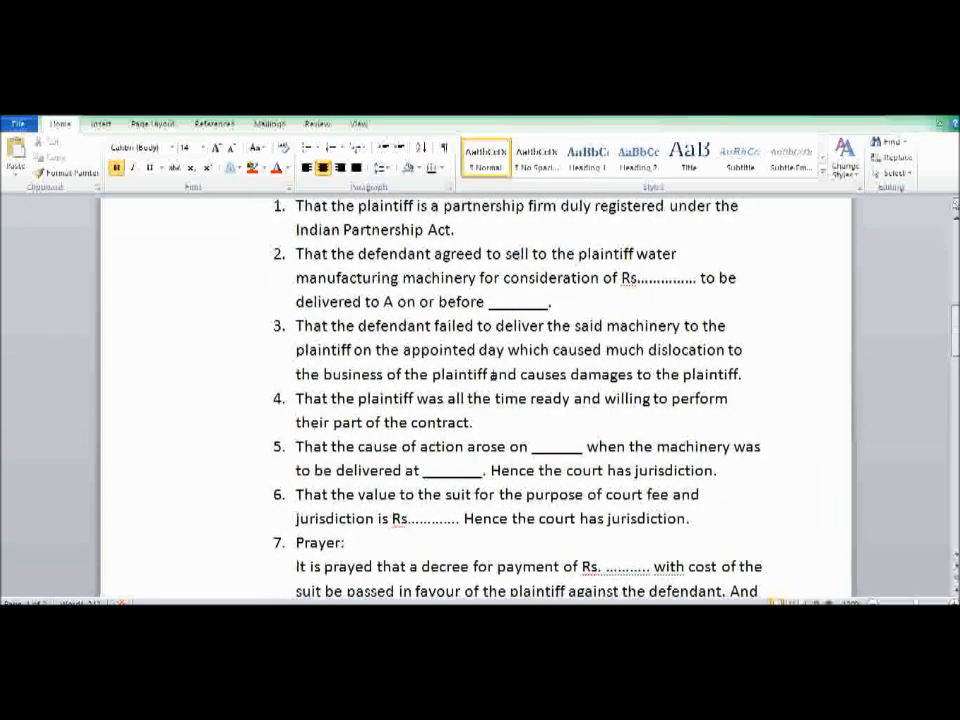
{"action": "scroll", "coordinate": [491, 374], "scroll_direction": "down", "scroll_amount": 2}
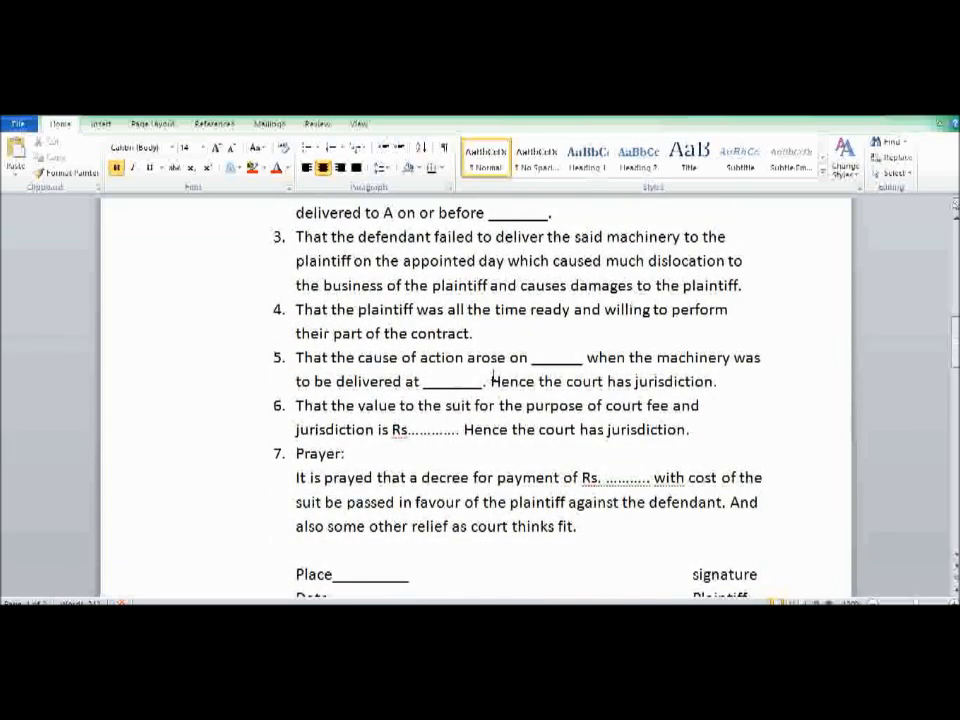
{"action": "scroll", "coordinate": [492, 376], "scroll_direction": "up", "scroll_amount": 2}
{"action": "scroll", "coordinate": [492, 372], "scroll_direction": "down", "scroll_amount": 2}
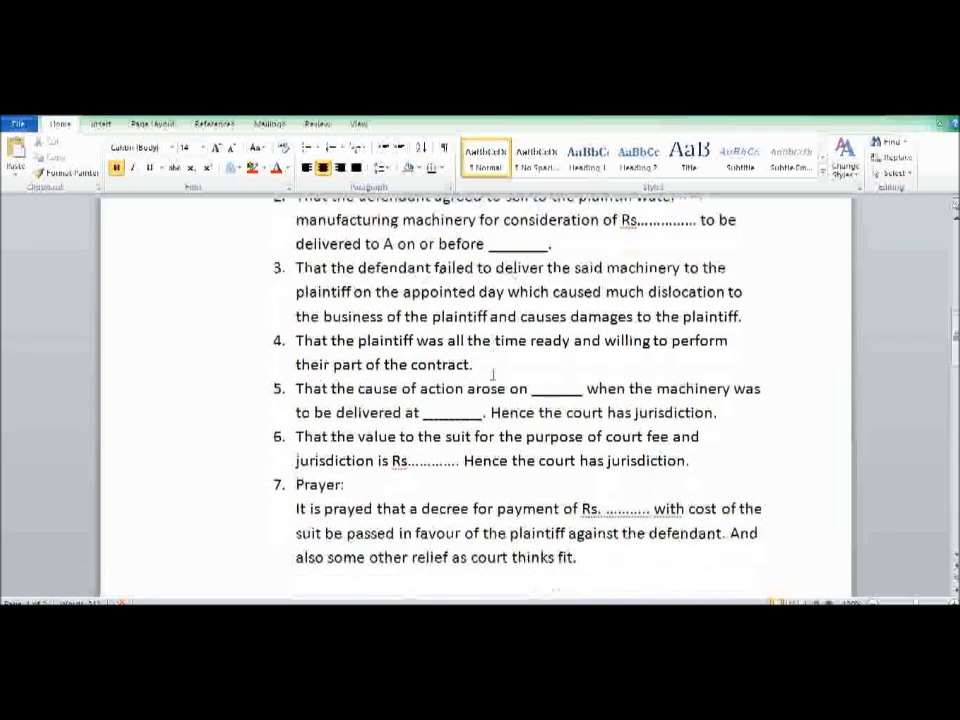
{"action": "double_click", "coordinate": [510, 397]}
{"action": "left_click", "coordinate": [520, 434]}
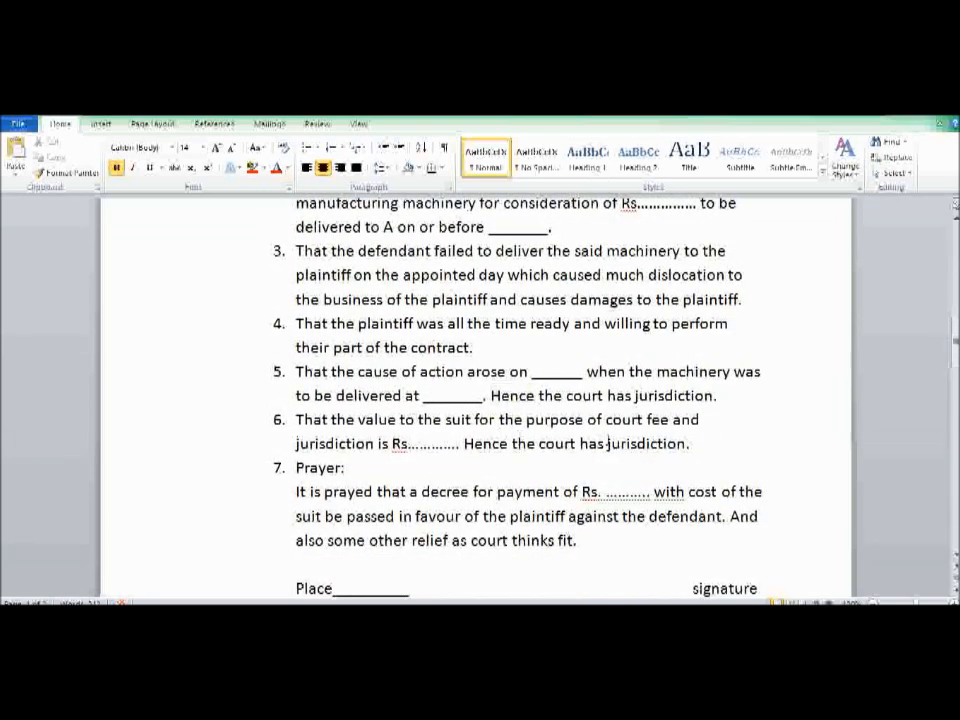
{"action": "scroll", "coordinate": [574, 443], "scroll_direction": "down", "scroll_amount": 1}
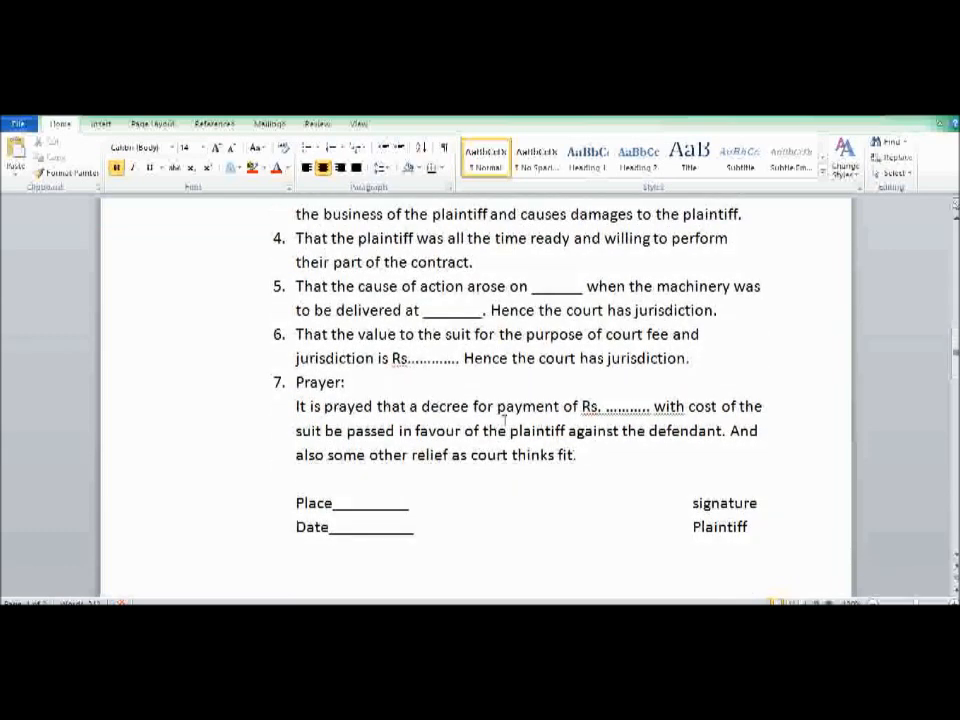
{"action": "scroll", "coordinate": [512, 495], "scroll_direction": "down", "scroll_amount": 1}
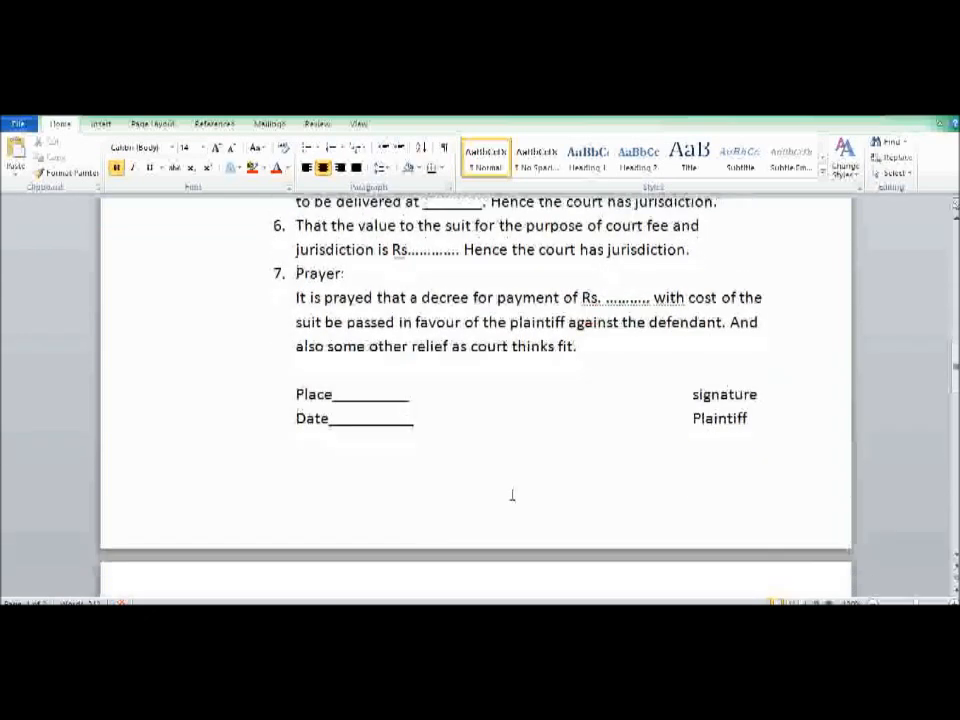
{"action": "scroll", "coordinate": [512, 495], "scroll_direction": "down", "scroll_amount": 1}
{"action": "scroll", "coordinate": [512, 495], "scroll_direction": "down", "scroll_amount": 2}
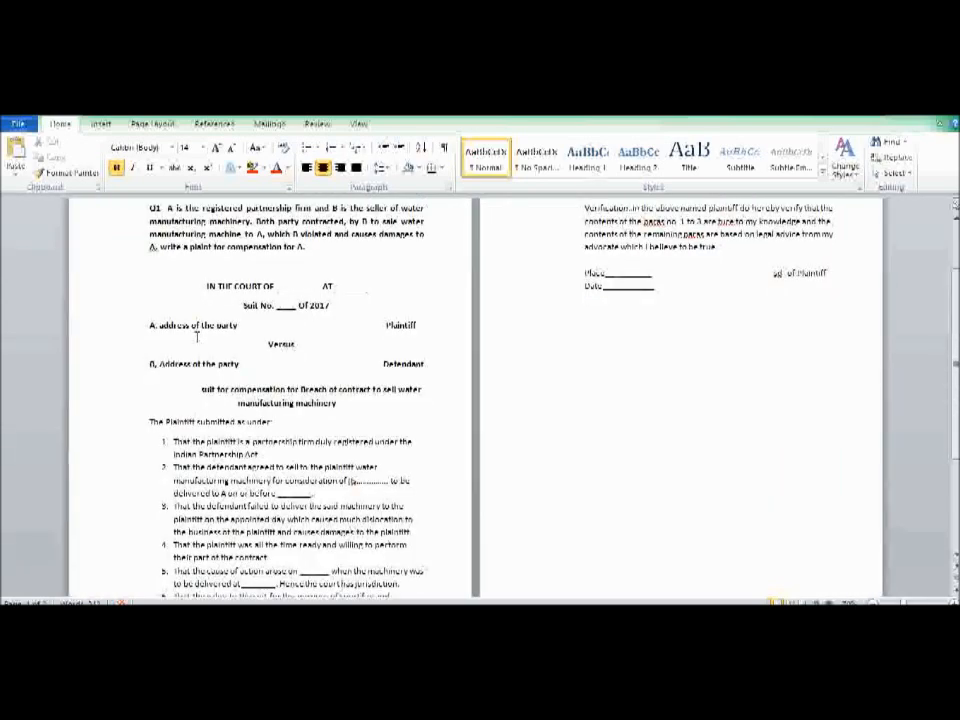
Recheck the opening page from the question and court heading to the party titles, suit title and first statements
{"action": "scroll", "coordinate": [197, 336], "scroll_direction": "down", "scroll_amount": 1}
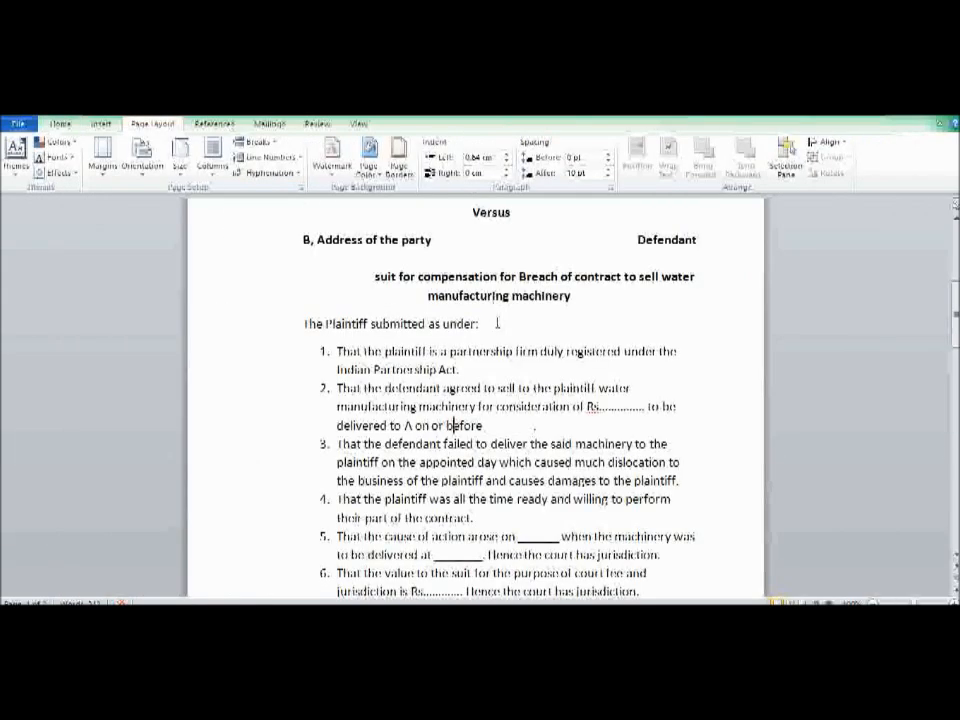
{"action": "scroll", "coordinate": [583, 382], "scroll_direction": "up", "scroll_amount": 5}
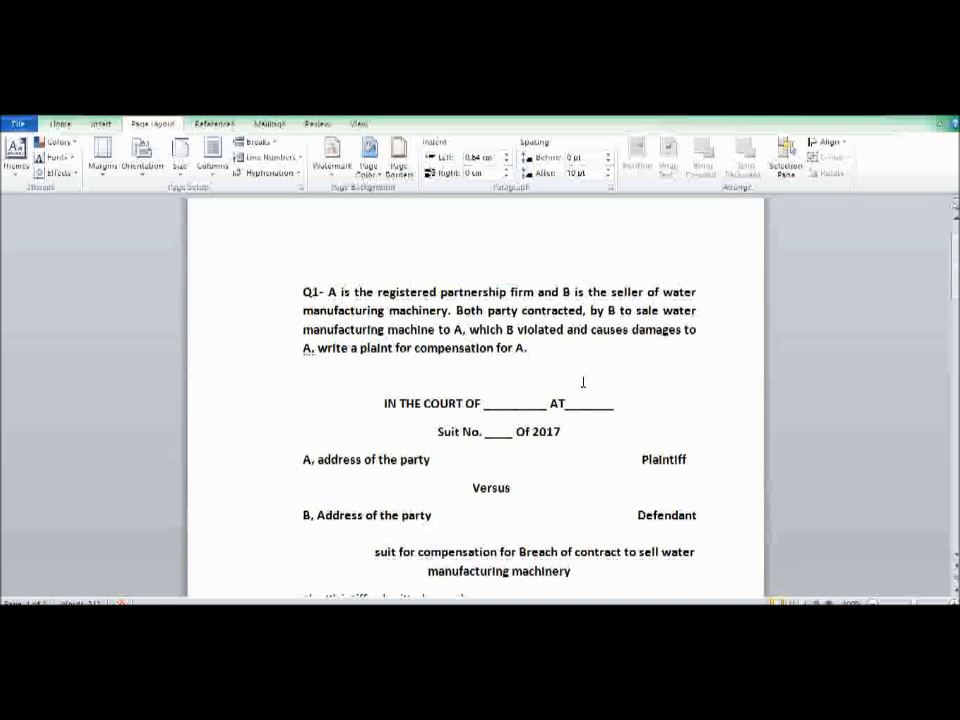
{"action": "scroll", "coordinate": [583, 382], "scroll_direction": "up", "scroll_amount": 3}
{"action": "scroll", "coordinate": [583, 382], "scroll_direction": "down", "scroll_amount": 5}
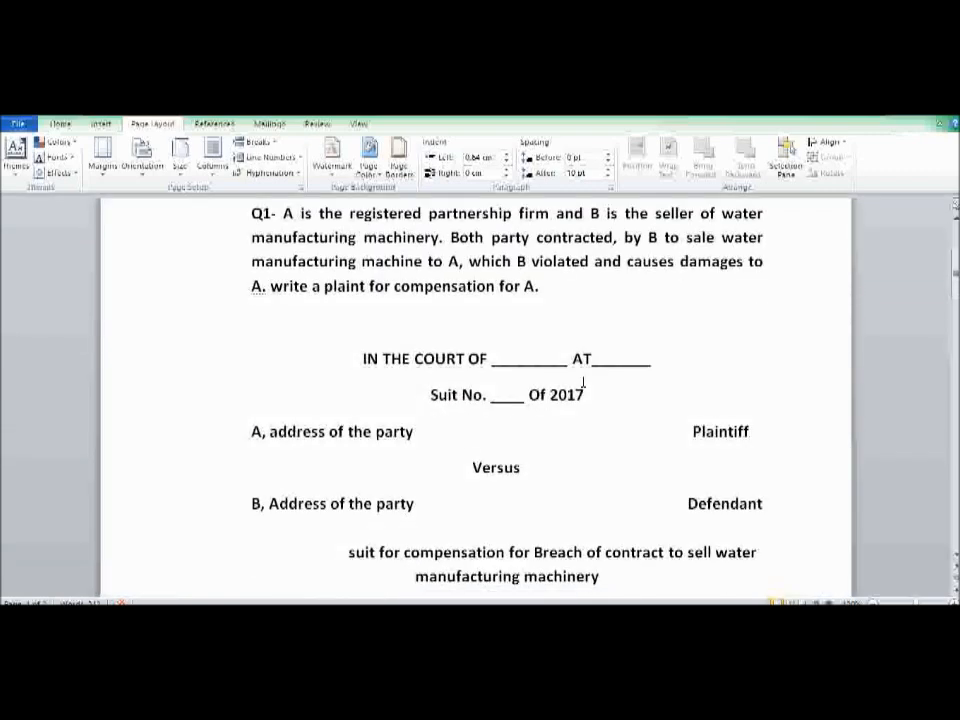
{"action": "scroll", "coordinate": [583, 382], "scroll_direction": "down", "scroll_amount": 1}
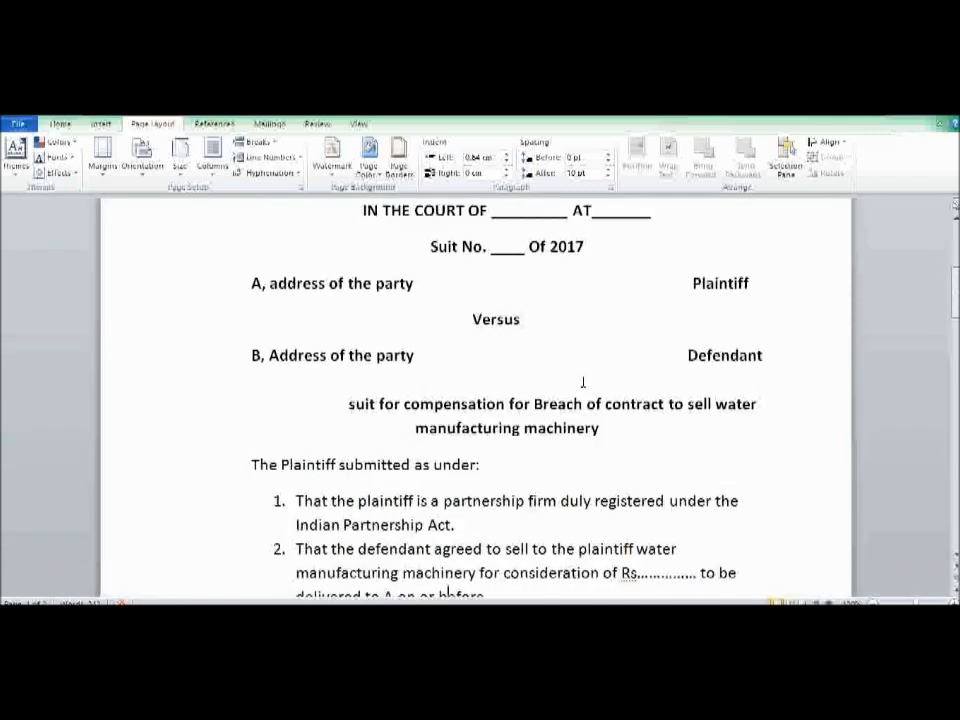